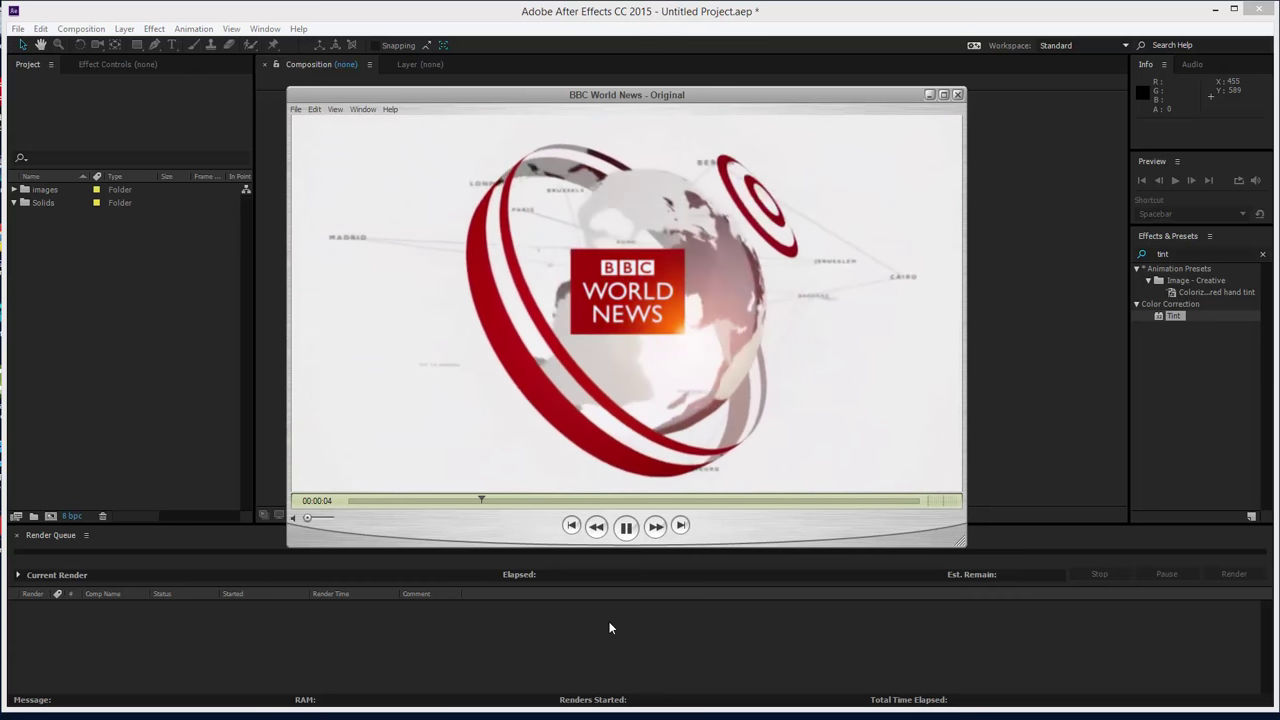
# Replay the BBC reference ident from the three-second mark.
pyautogui.press('space')
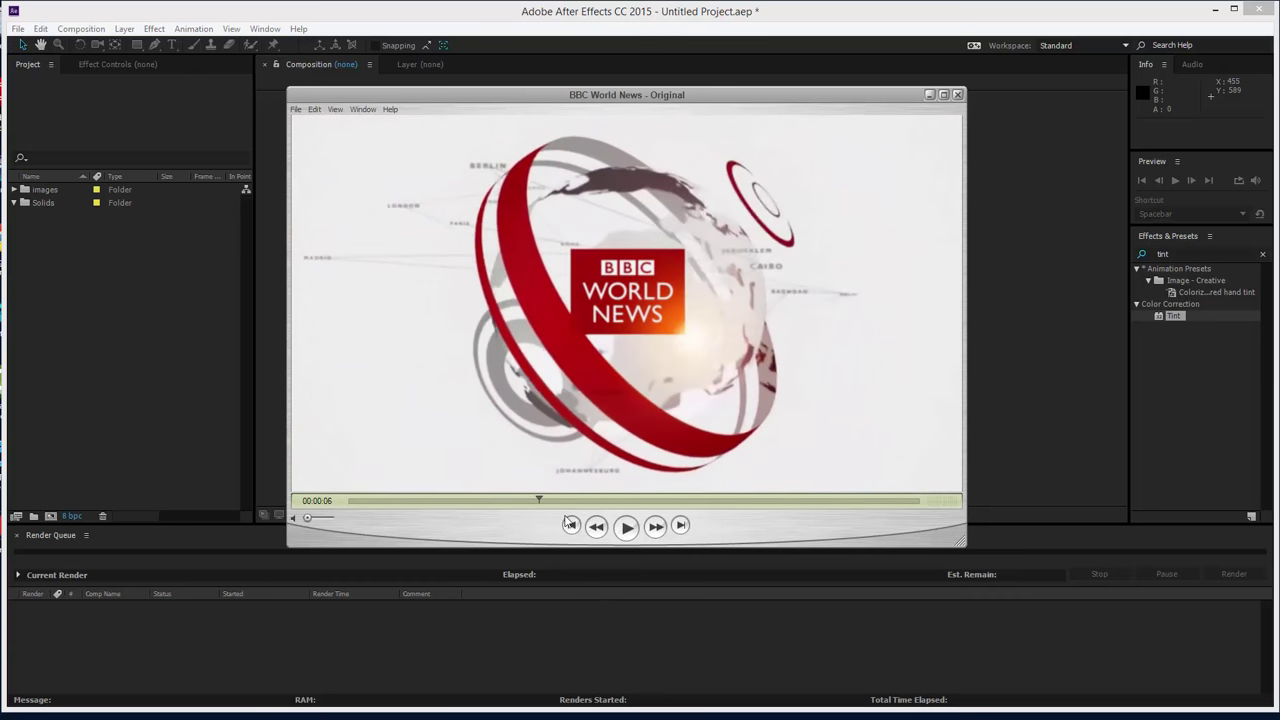
pyautogui.moveTo(534, 501)
pyautogui.mouseDown()
pyautogui.moveTo(449, 500)
pyautogui.moveTo(538, 501)
pyautogui.mouseUp()
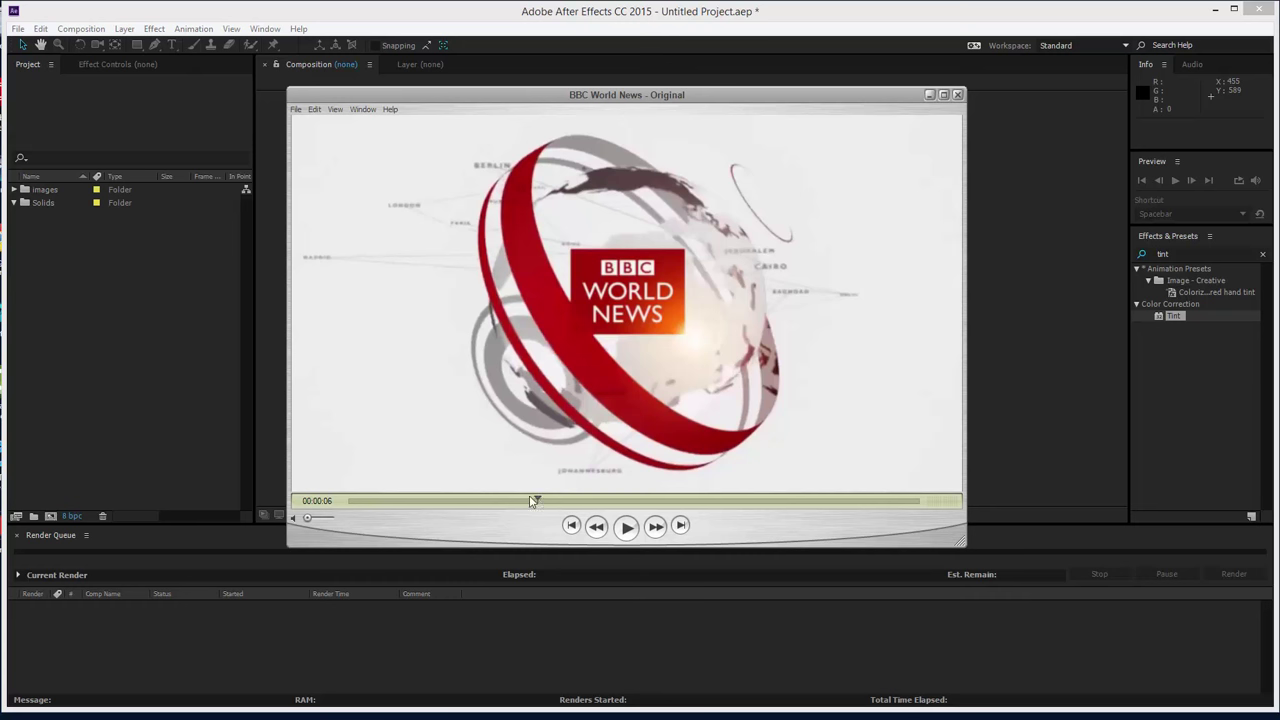
pyautogui.moveTo(535, 501); pyautogui.dragTo(350, 502)
pyautogui.click(624, 527)
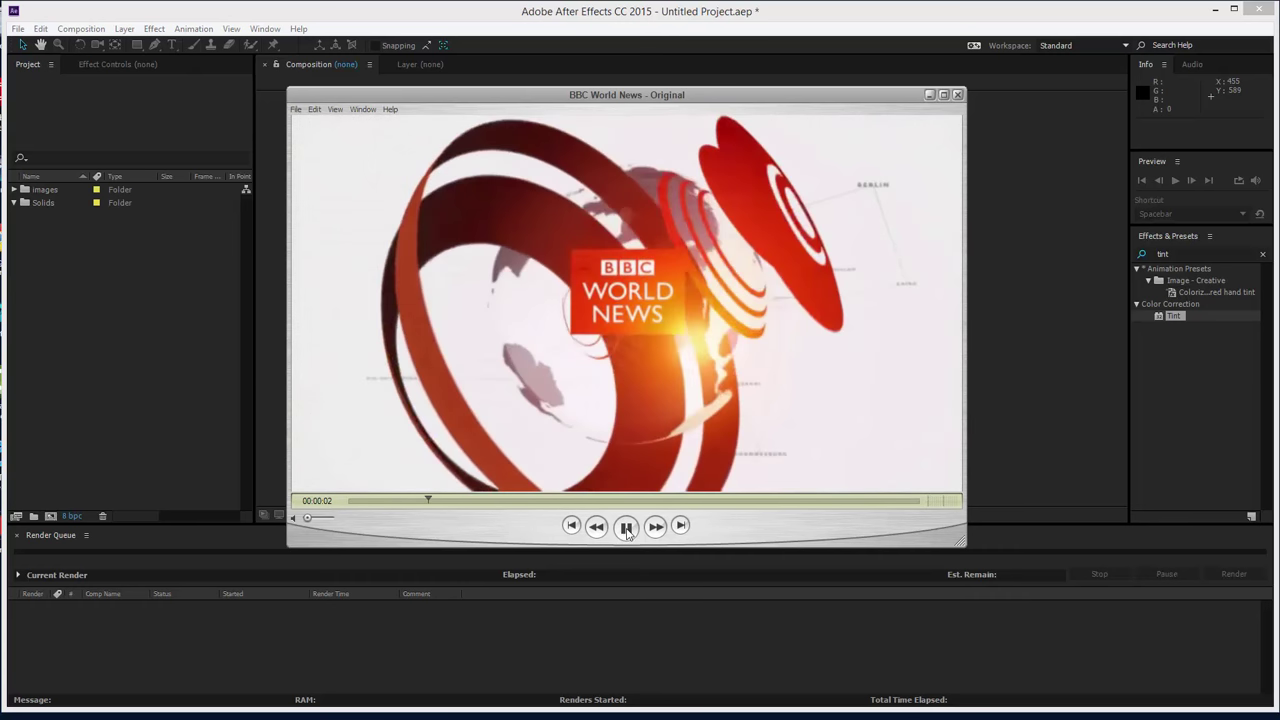
pyautogui.click(626, 527)
# Close the reference video and create a 1280×720, 25 fps composition named 'red lines'.
pyautogui.click(958, 95)
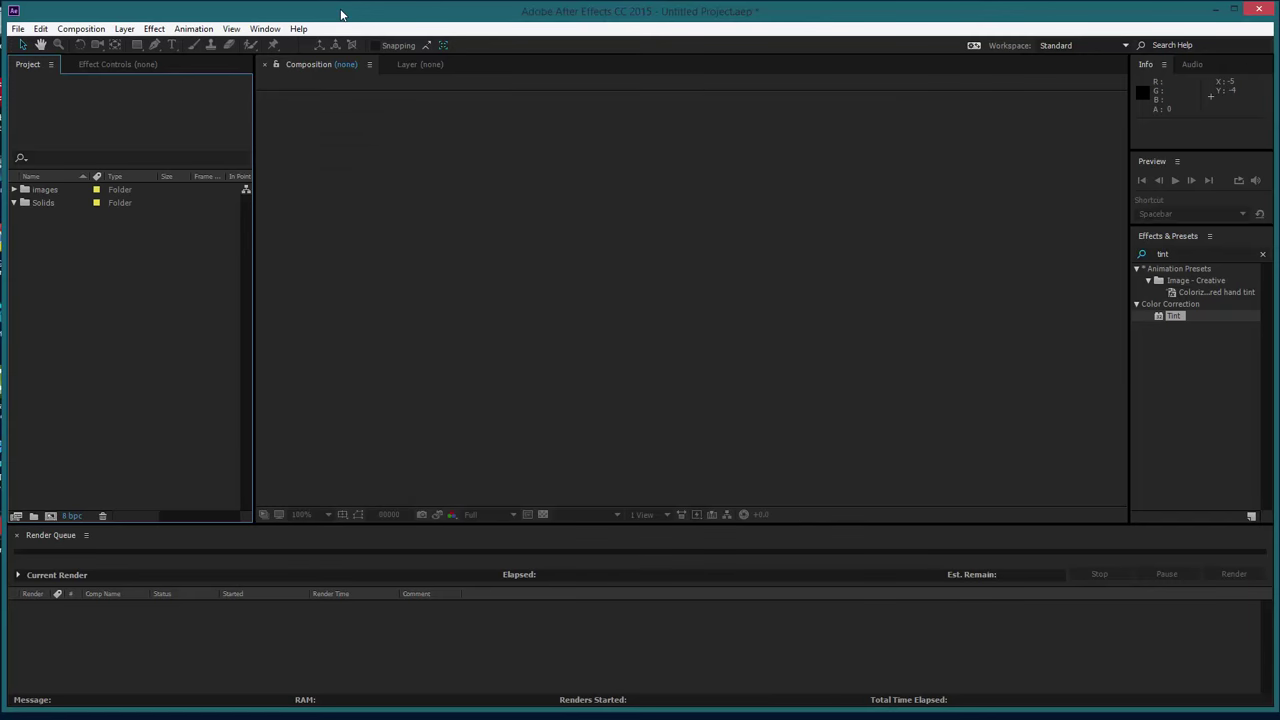
pyautogui.click(79, 29)
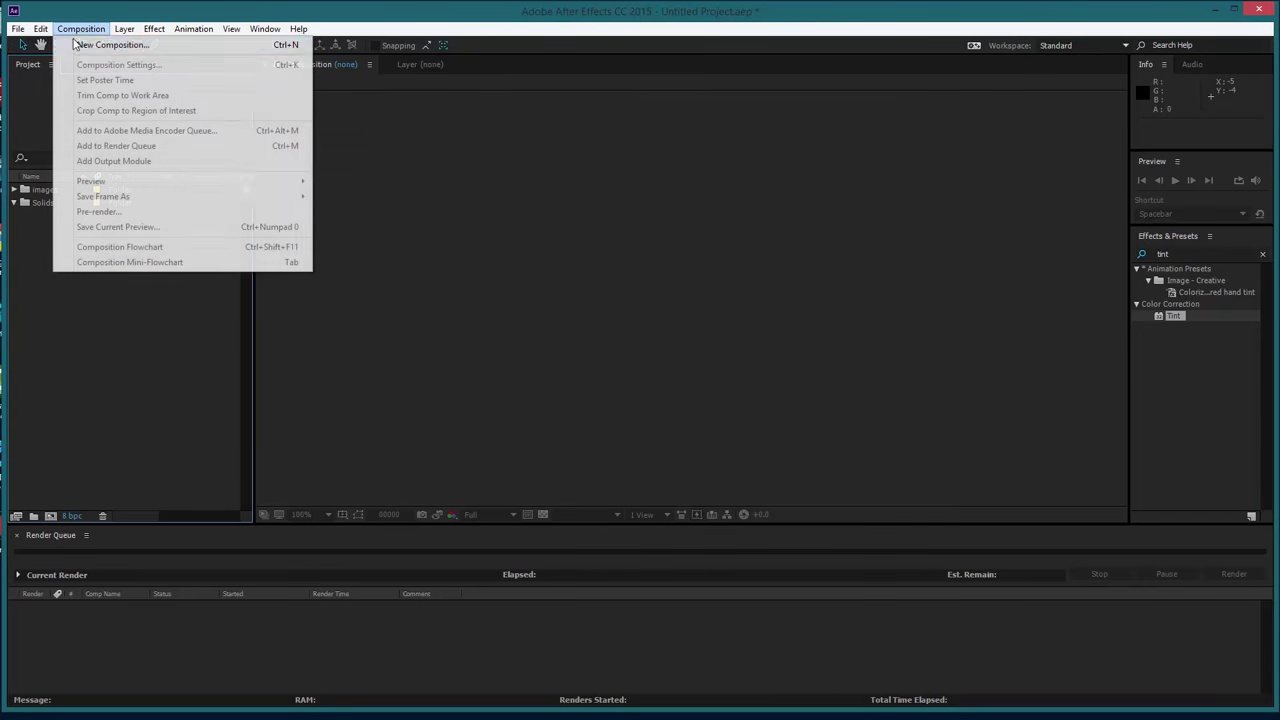
pyautogui.click(110, 45)
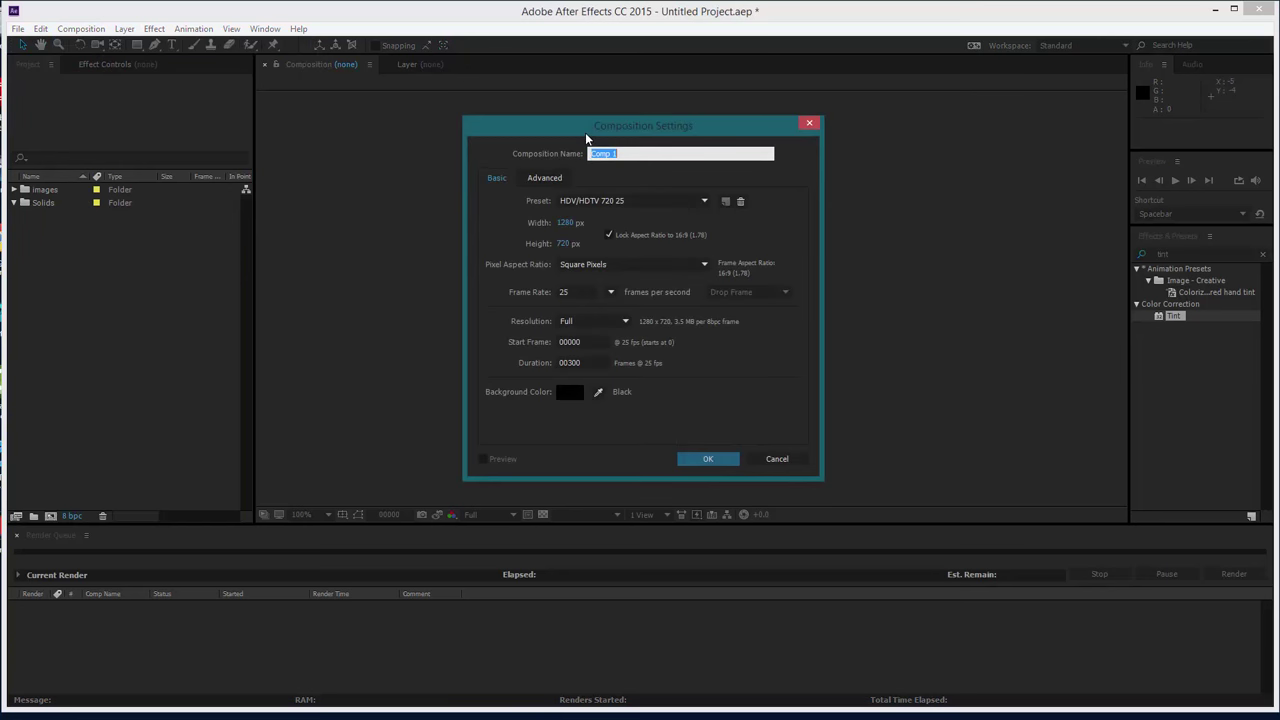
pyautogui.moveTo(586, 134); pyautogui.dragTo(601, 128)
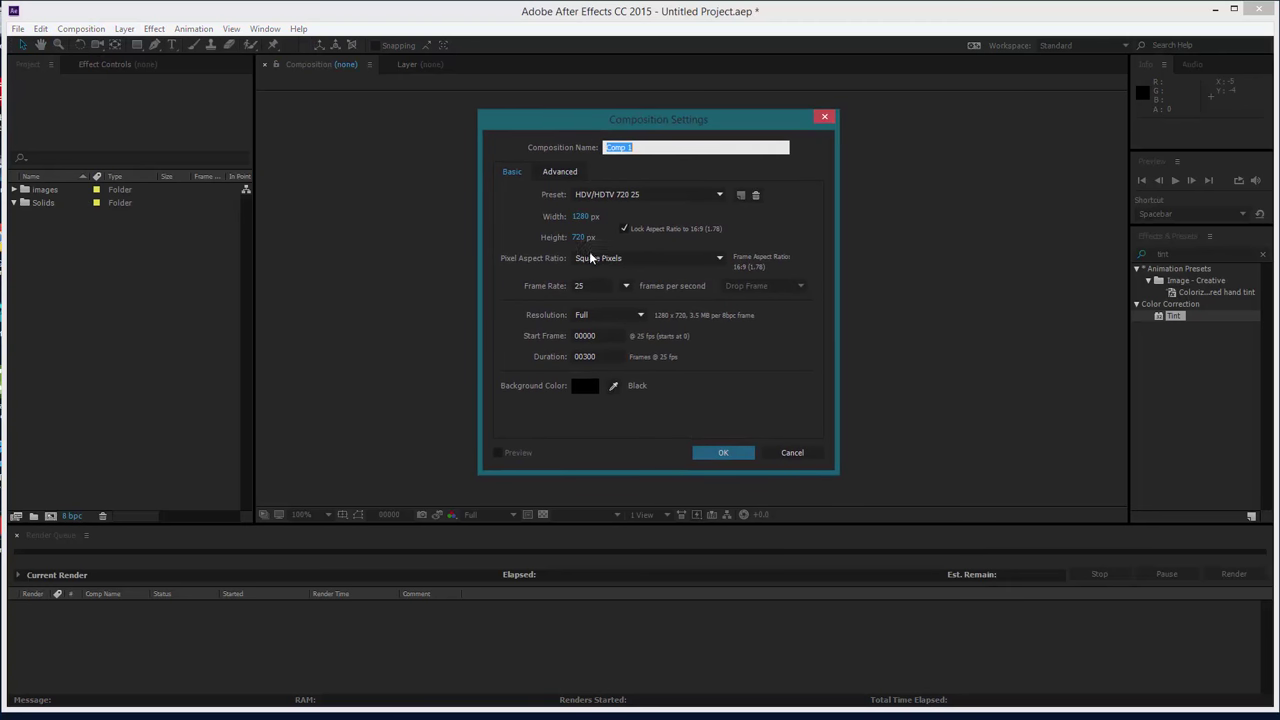
pyautogui.click(588, 357)
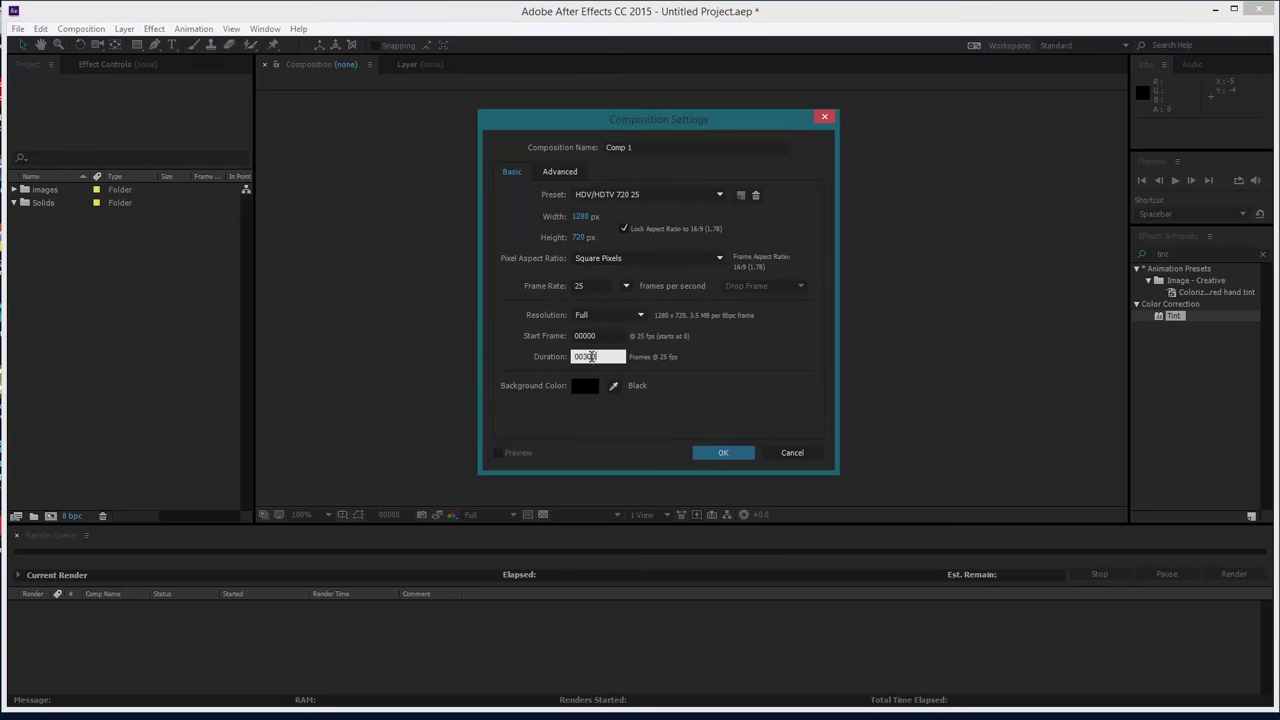
pyautogui.click(588, 285)
pyautogui.click(643, 148)
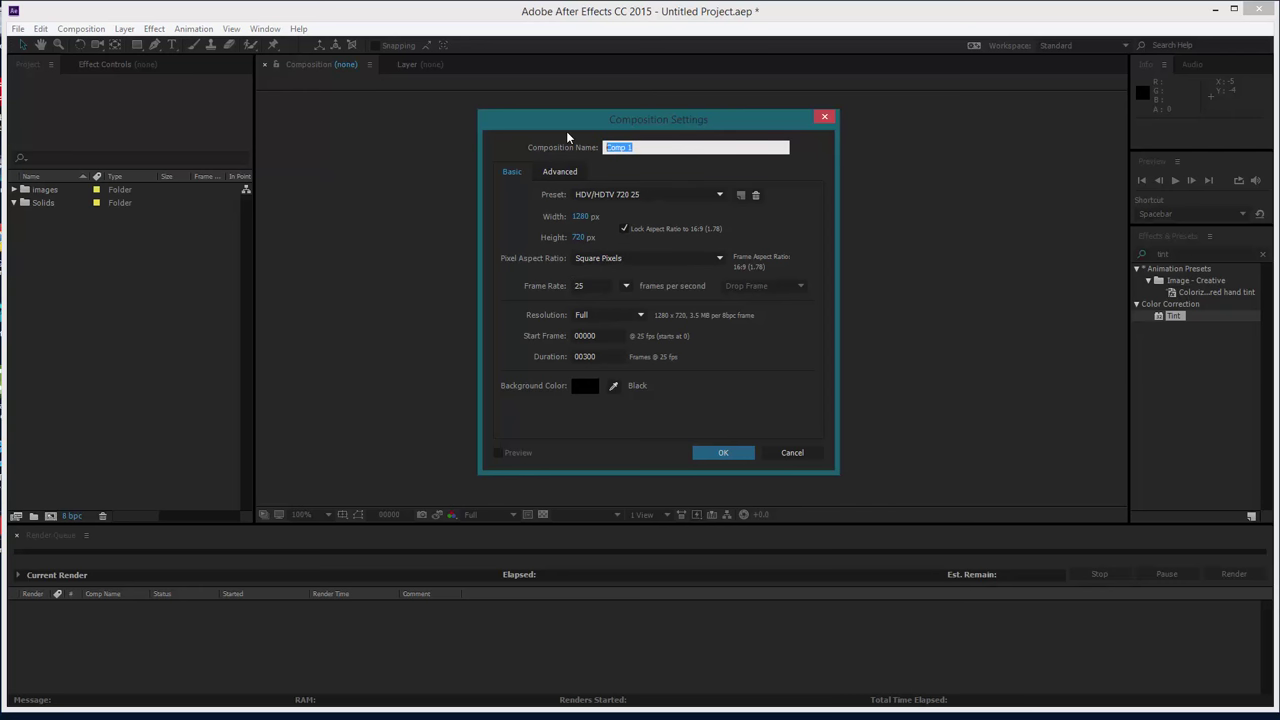
pyautogui.write('red lines')
pyautogui.click(724, 453)
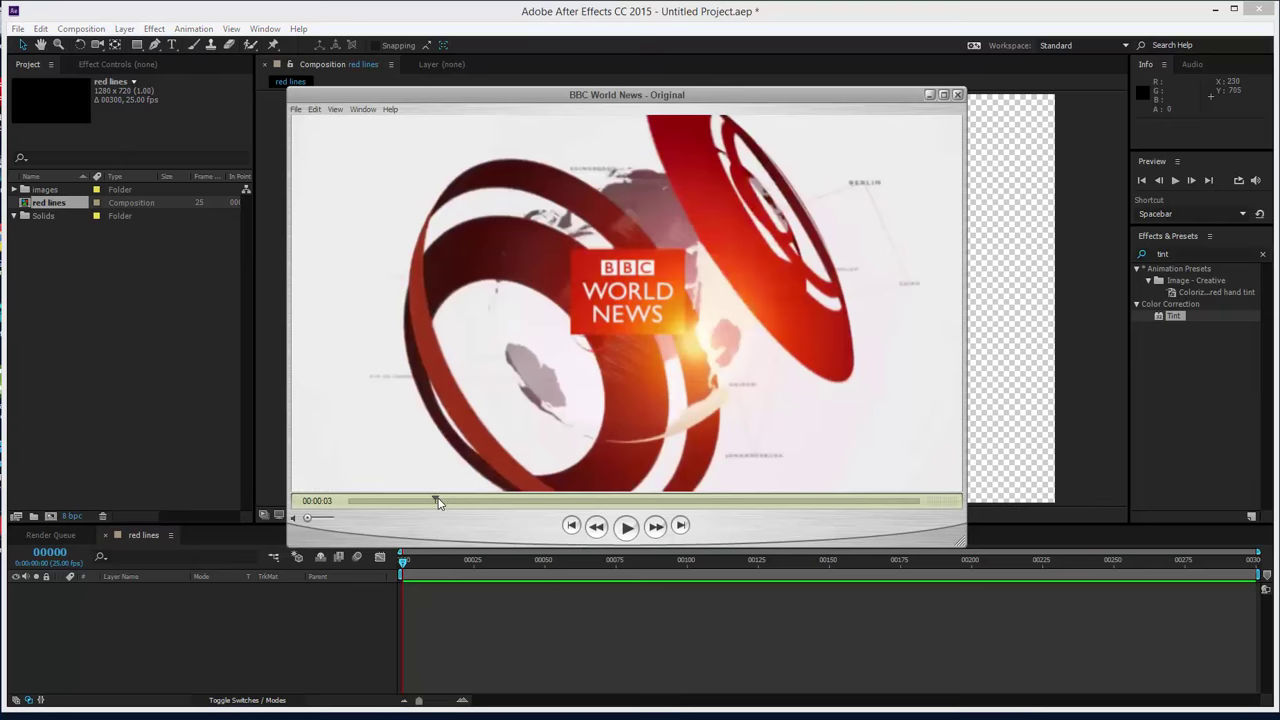
# Scrub the reference clip to about four seconds and minimise the QuickTime player.
pyautogui.moveTo(440, 503); pyautogui.dragTo(490, 505)
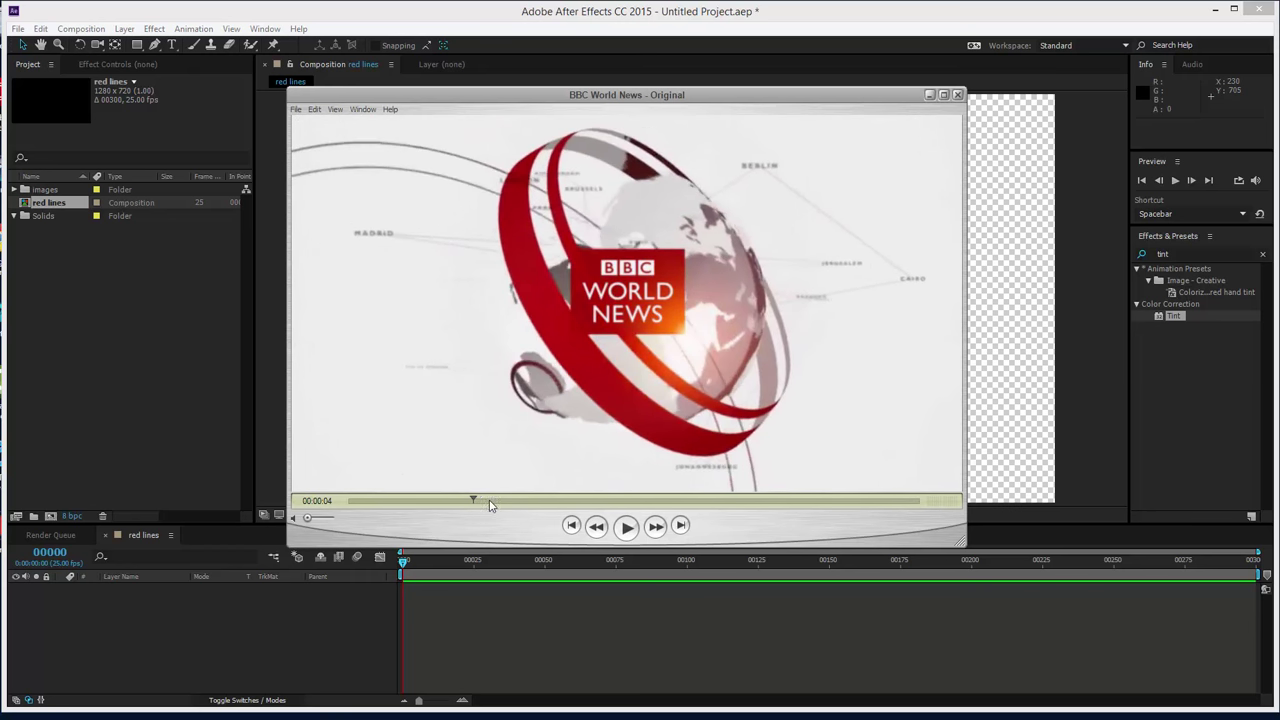
pyautogui.click(929, 95)
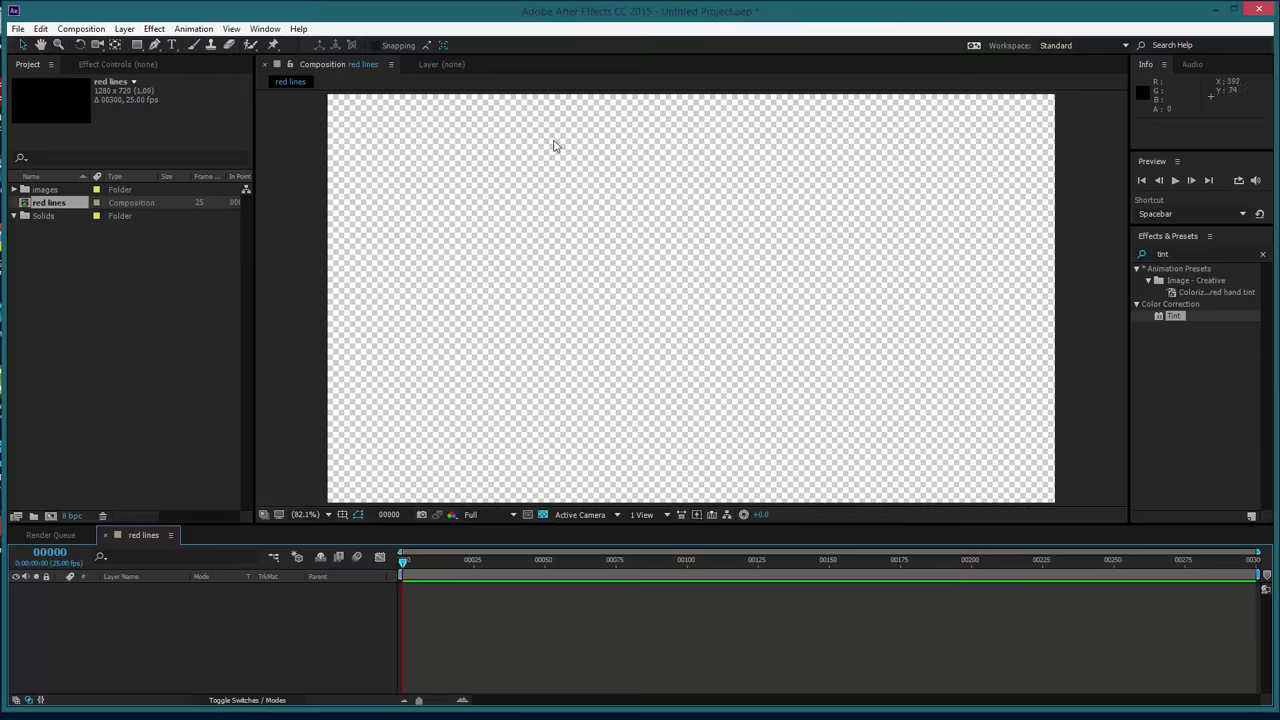
pyautogui.click(124, 28)
# Add a full-frame deep red solid (R150 G29 B29), Deep Red Solid 1, and select its layer.
pyautogui.moveTo(220, 45)
pyautogui.click(389, 60)
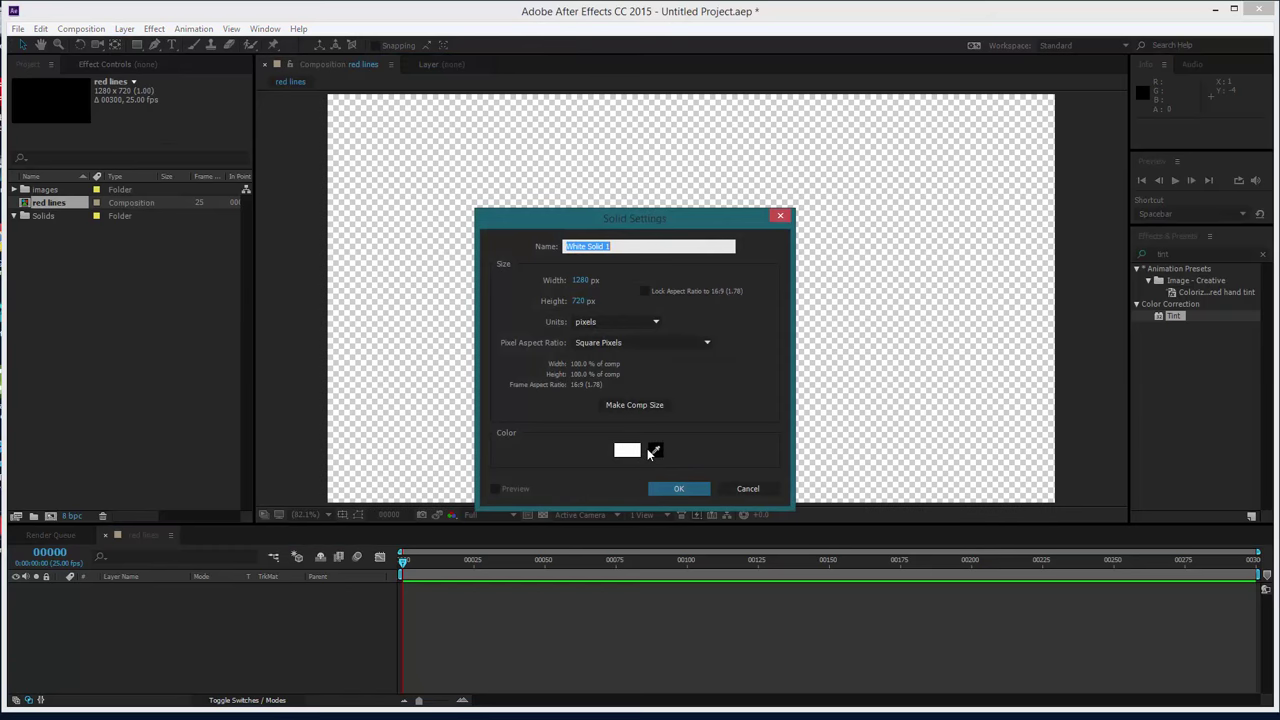
pyautogui.click(628, 450)
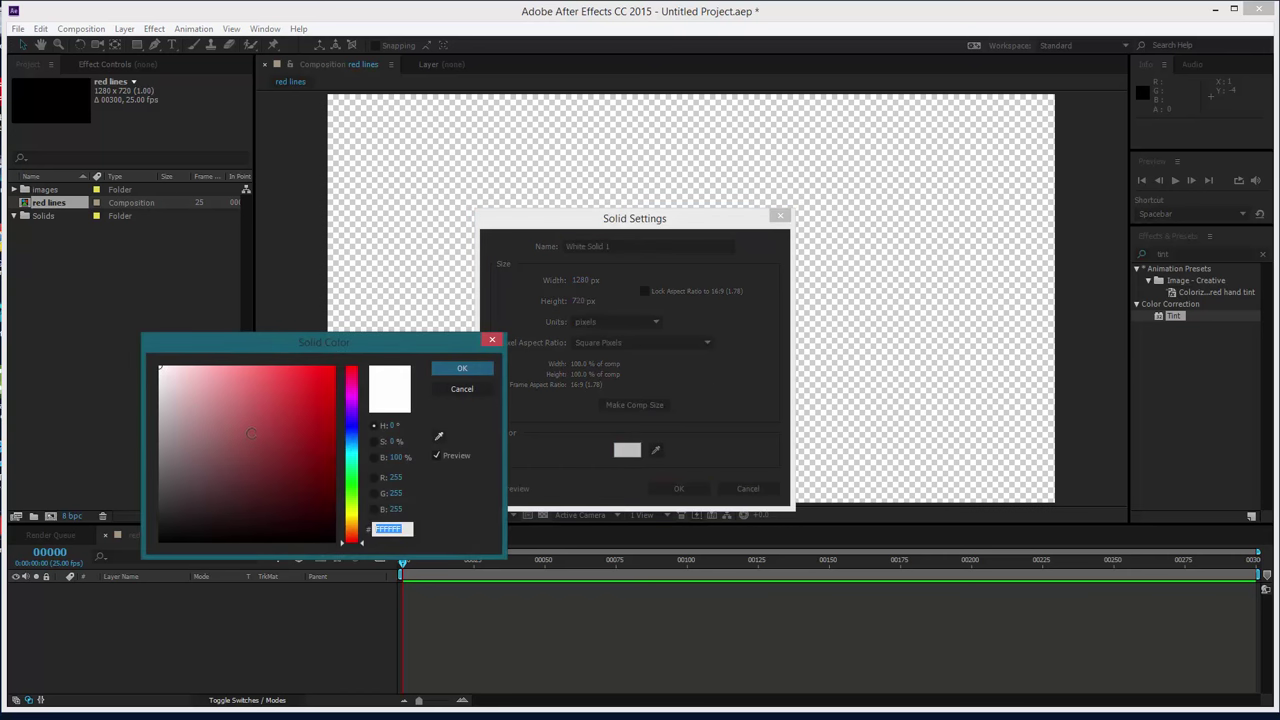
pyautogui.moveTo(250, 432)
pyautogui.mouseDown()
pyautogui.moveTo(289, 414)
pyautogui.moveTo(304, 439)
pyautogui.mouseUp()
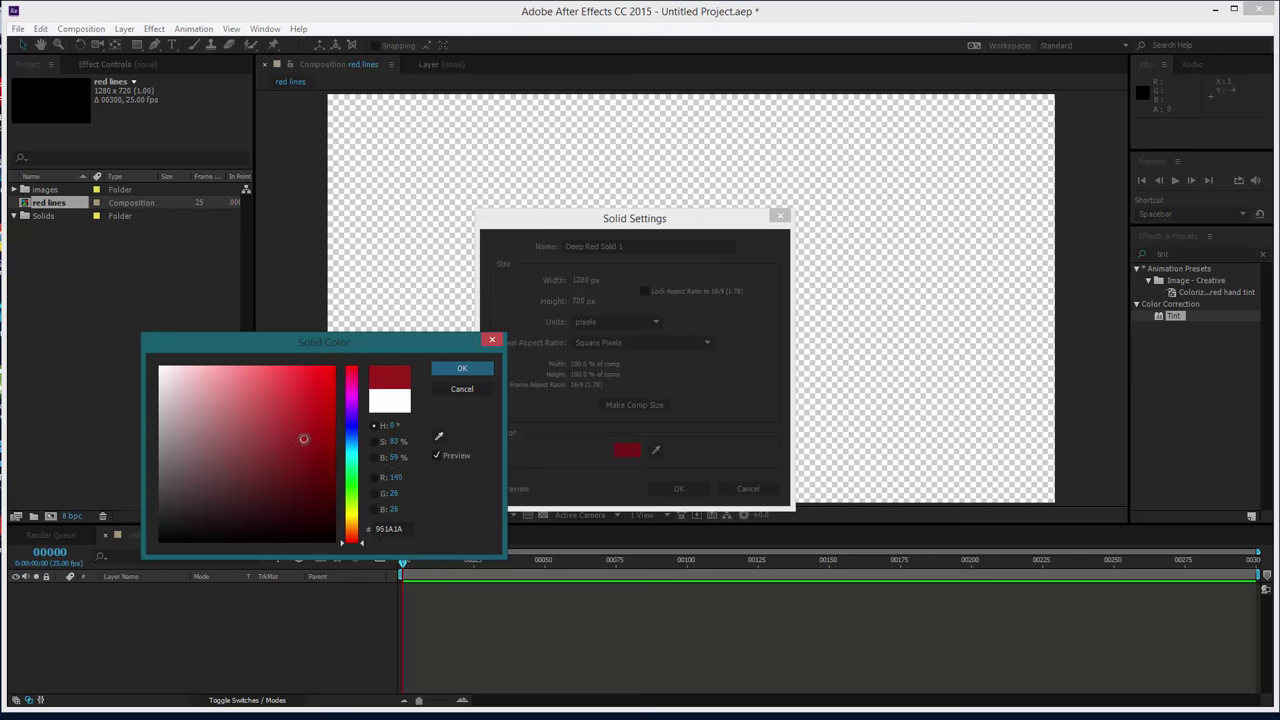
pyautogui.click(467, 372)
pyautogui.click(684, 488)
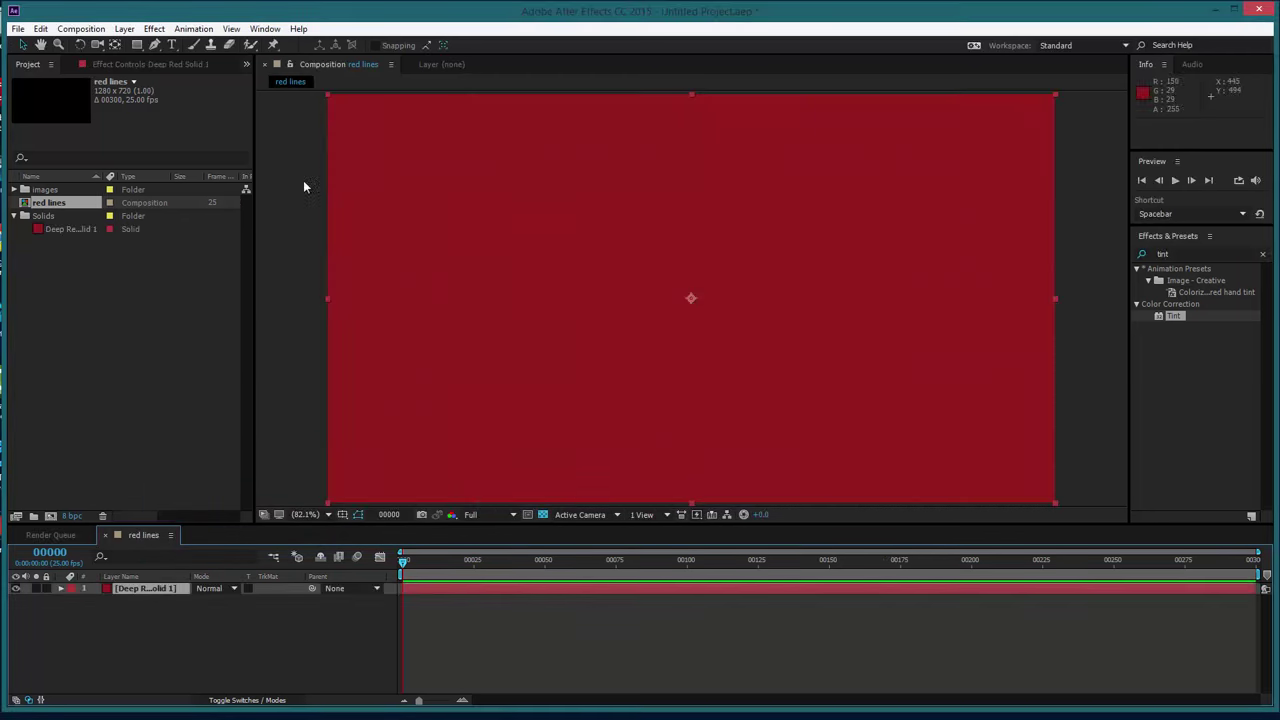
pyautogui.click(195, 341)
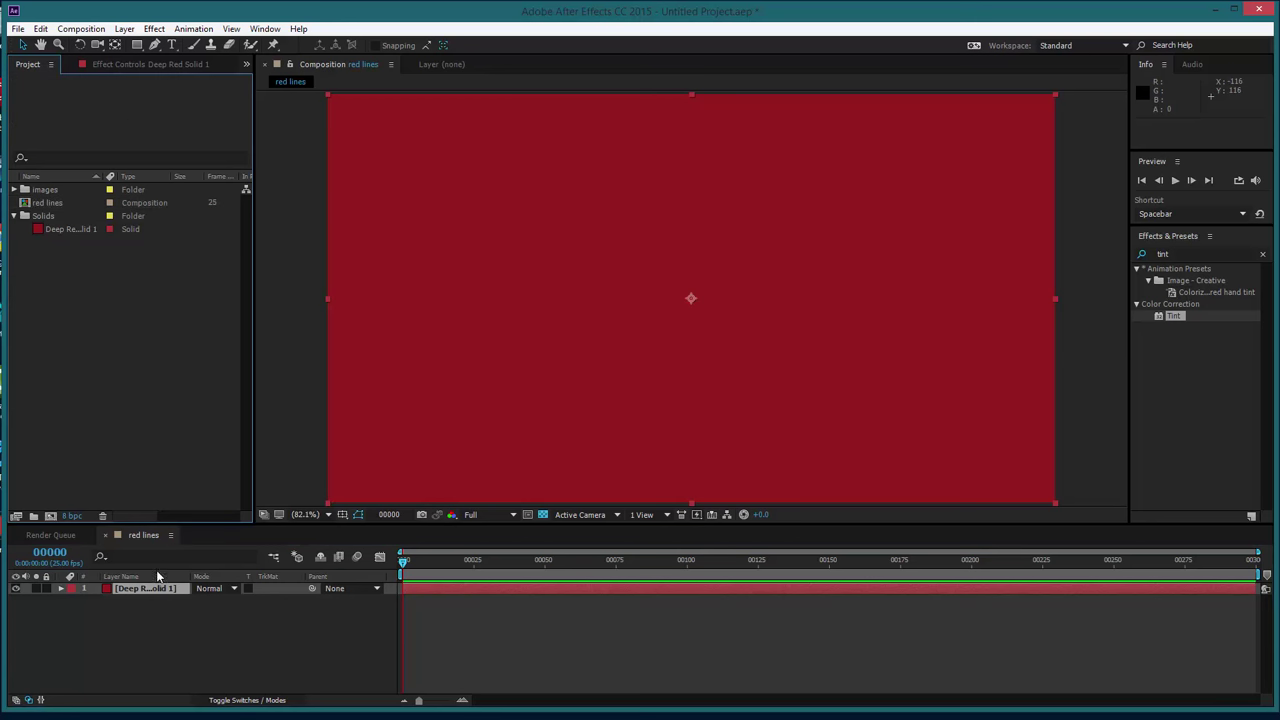
pyautogui.click(143, 590)
# Mask a red band across the top of the solid and duplicate the mask slightly lower.
pyautogui.click(137, 45)
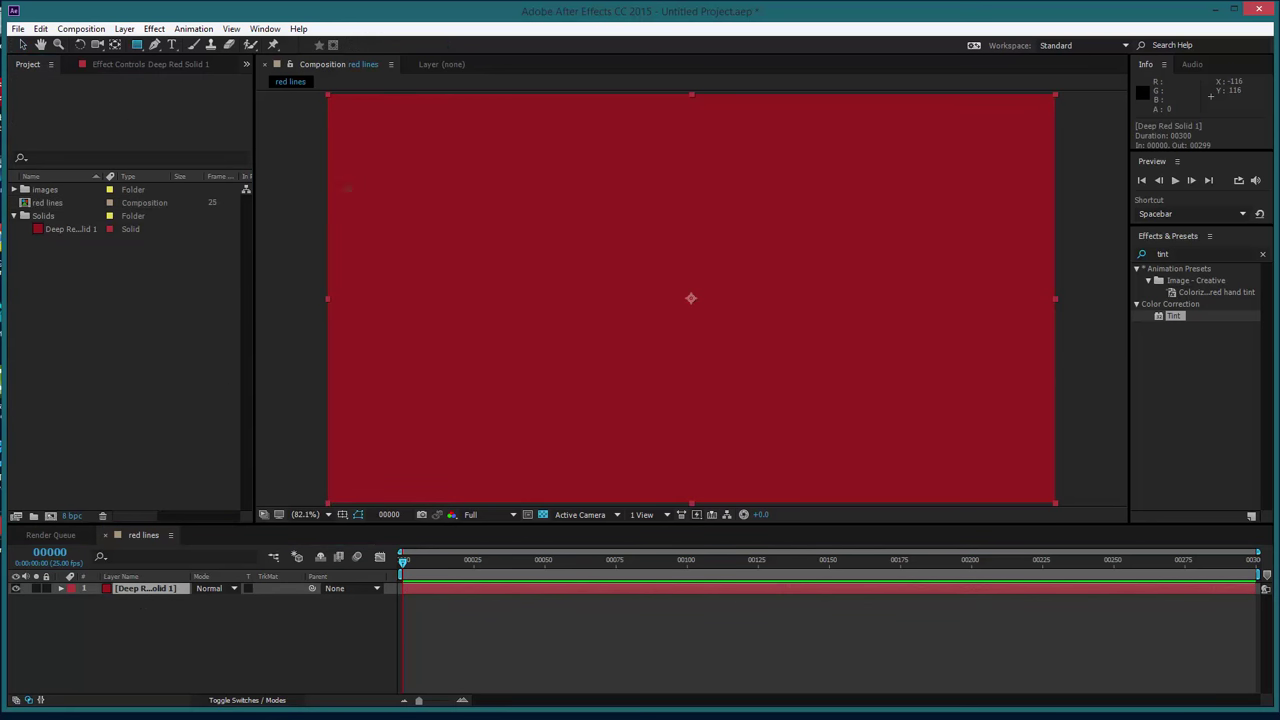
pyautogui.moveTo(315, 103); pyautogui.dragTo(1064, 133)
pyautogui.click(23, 45)
pyautogui.press(',')
pyautogui.click(116, 612)
pyautogui.hotkey('ctrl', 'd')
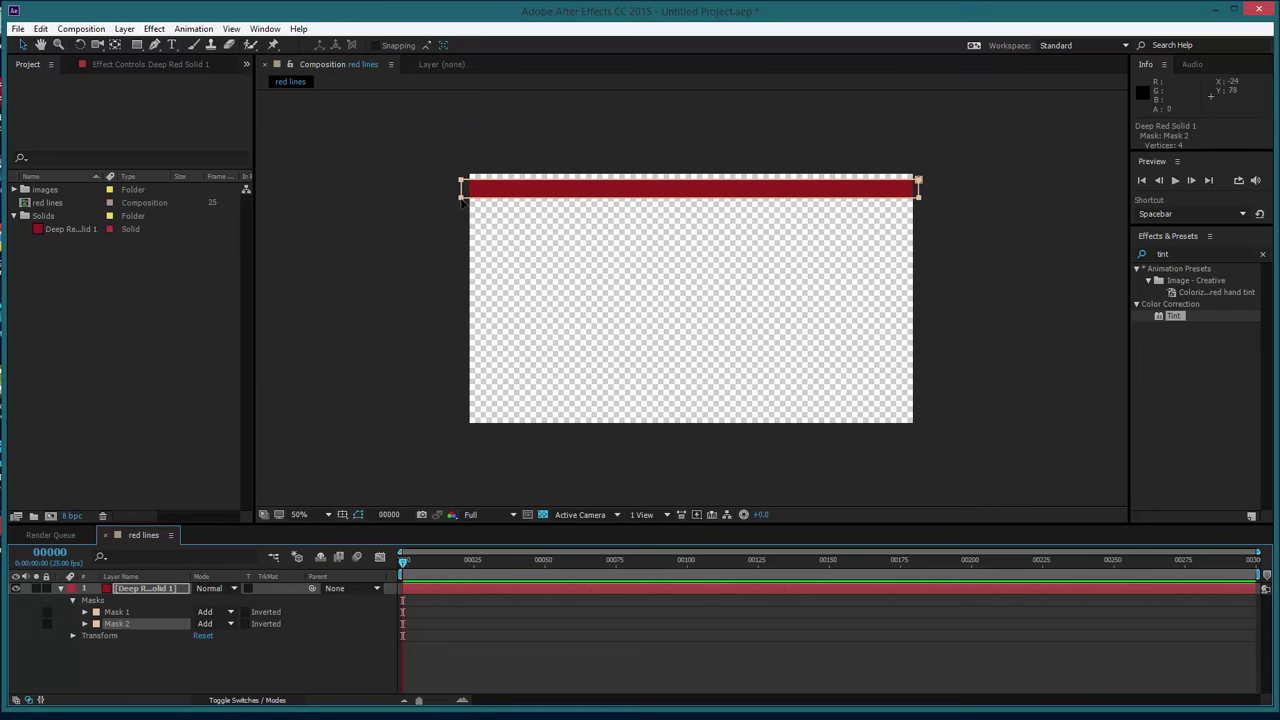
pyautogui.moveTo(465, 204); pyautogui.dragTo(459, 228)
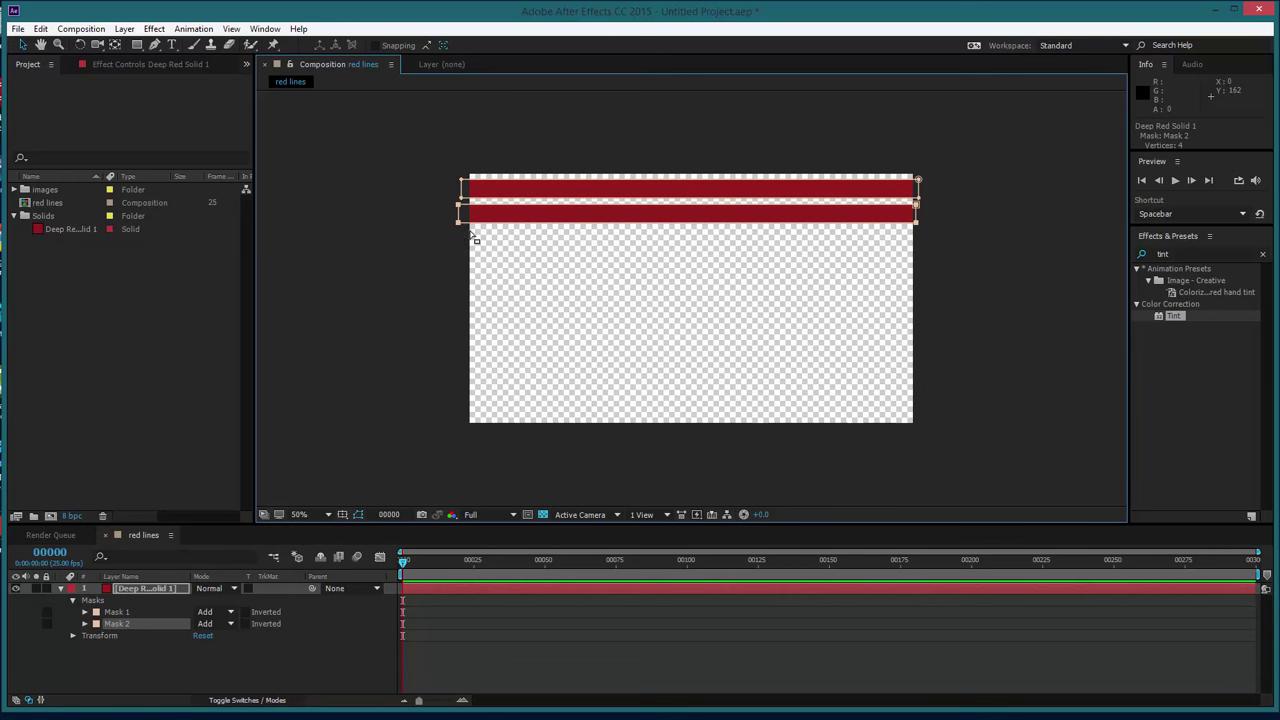
# Fit the view and drag Mask 1's top edge down into a thin upper strip.
pyautogui.scroll(2, 476, 240)
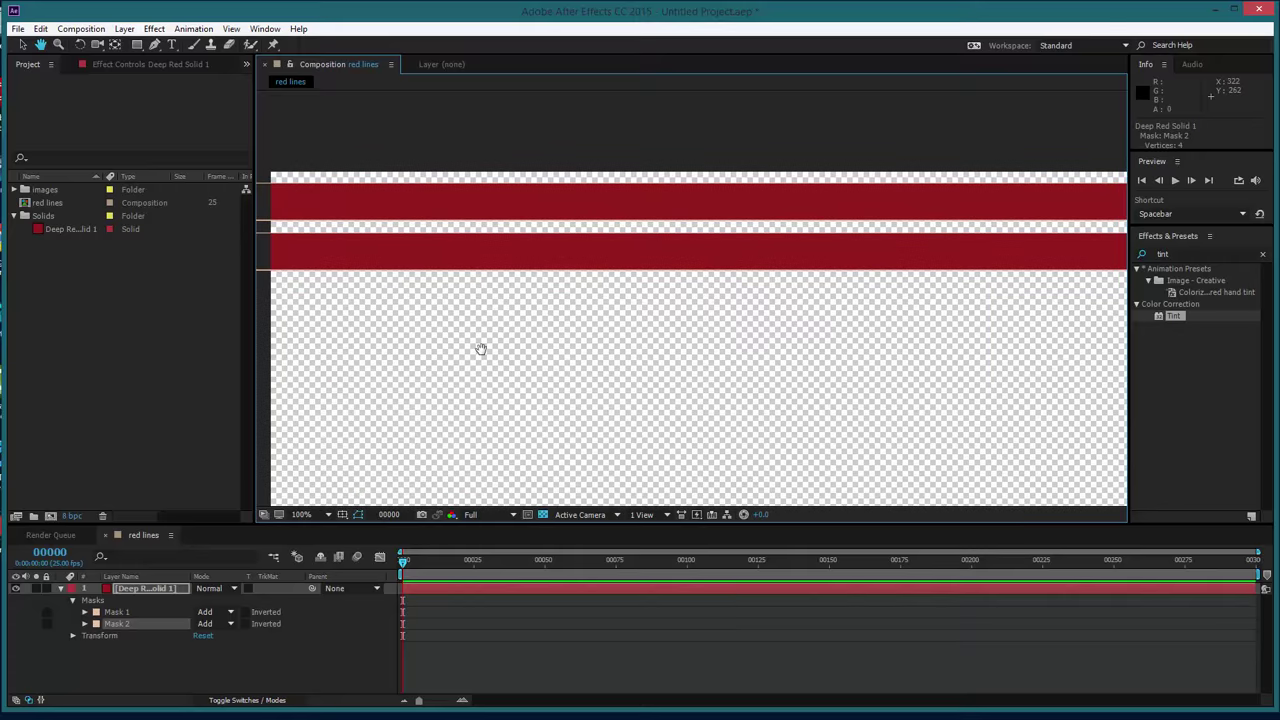
pyautogui.click(306, 514)
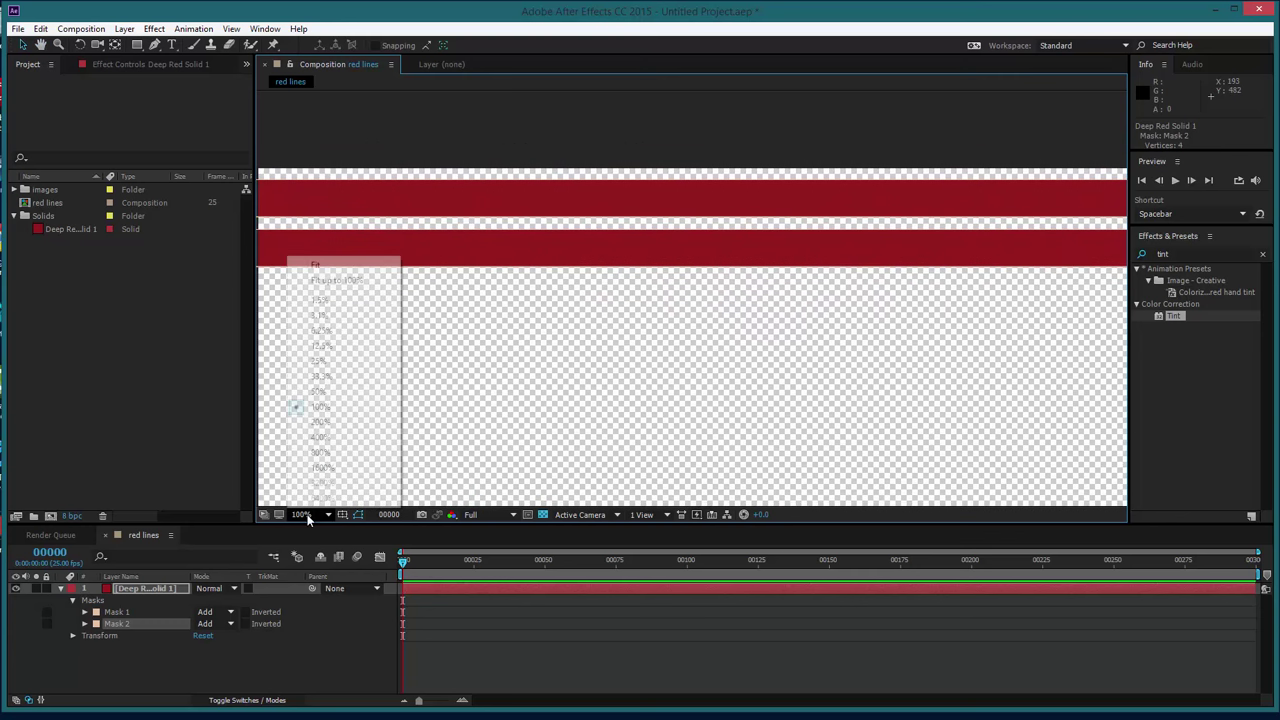
pyautogui.click(336, 266)
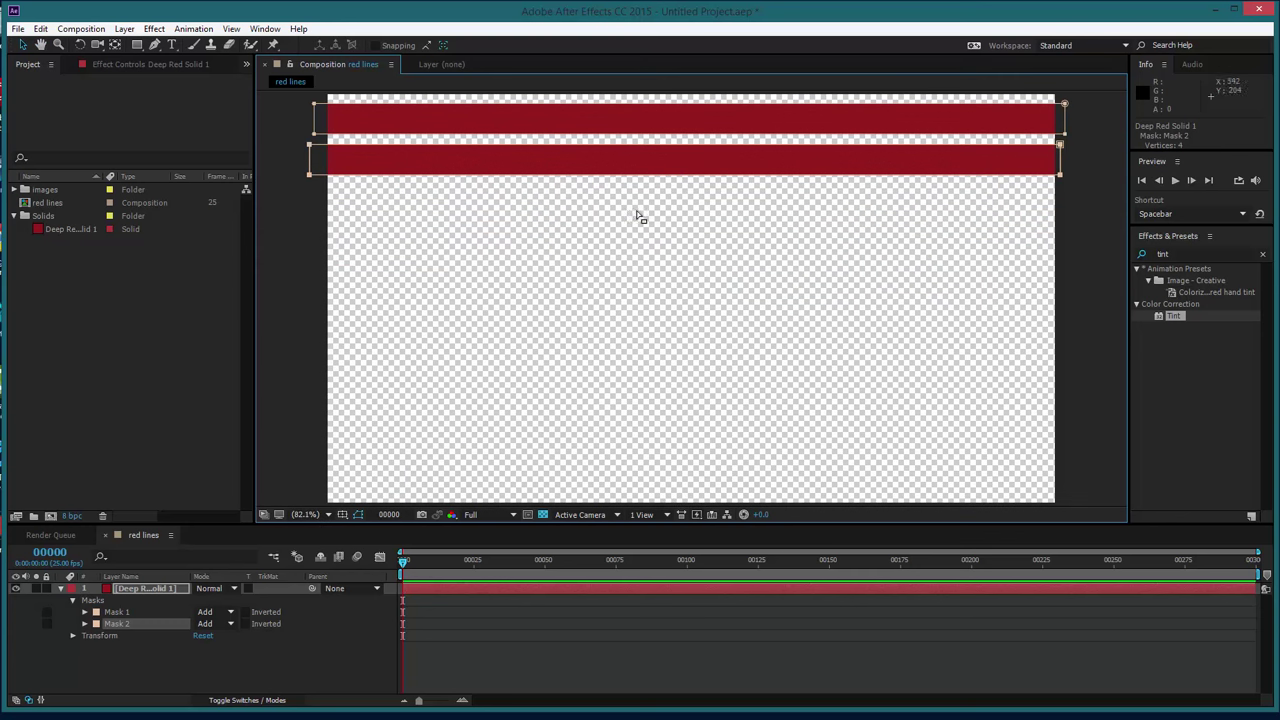
pyautogui.click(150, 611)
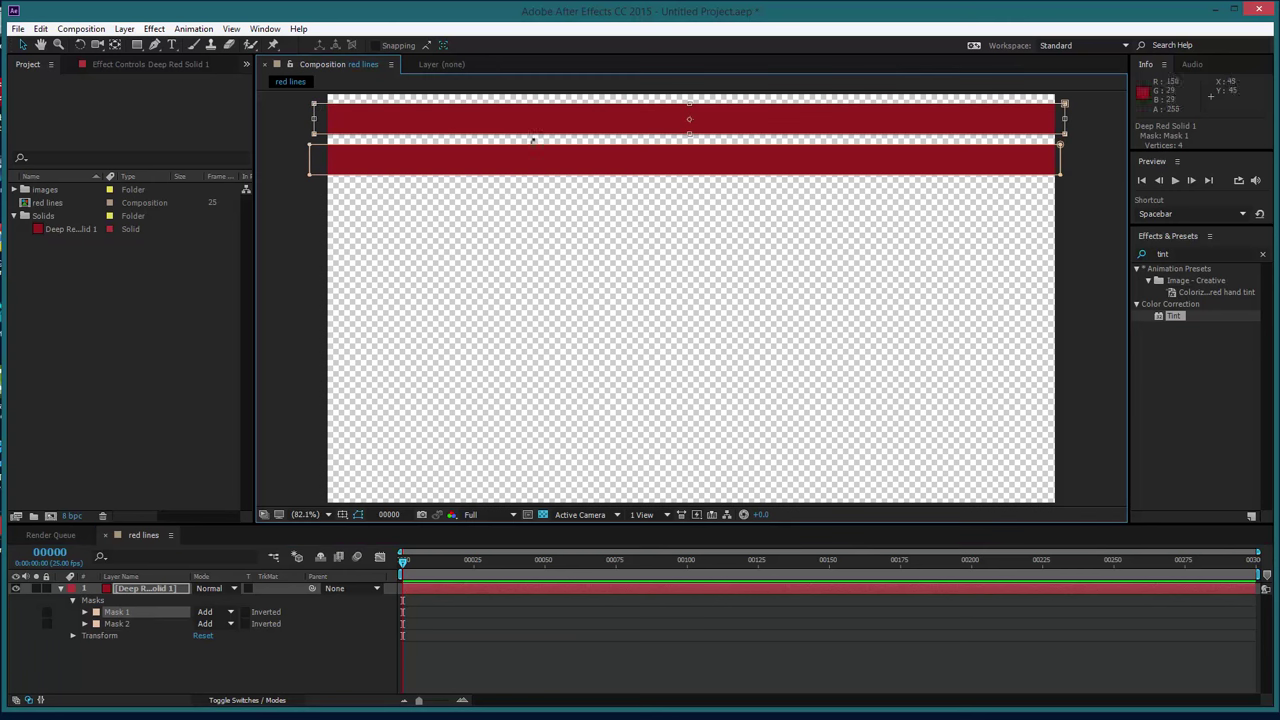
pyautogui.moveTo(690, 107); pyautogui.dragTo(688, 134)
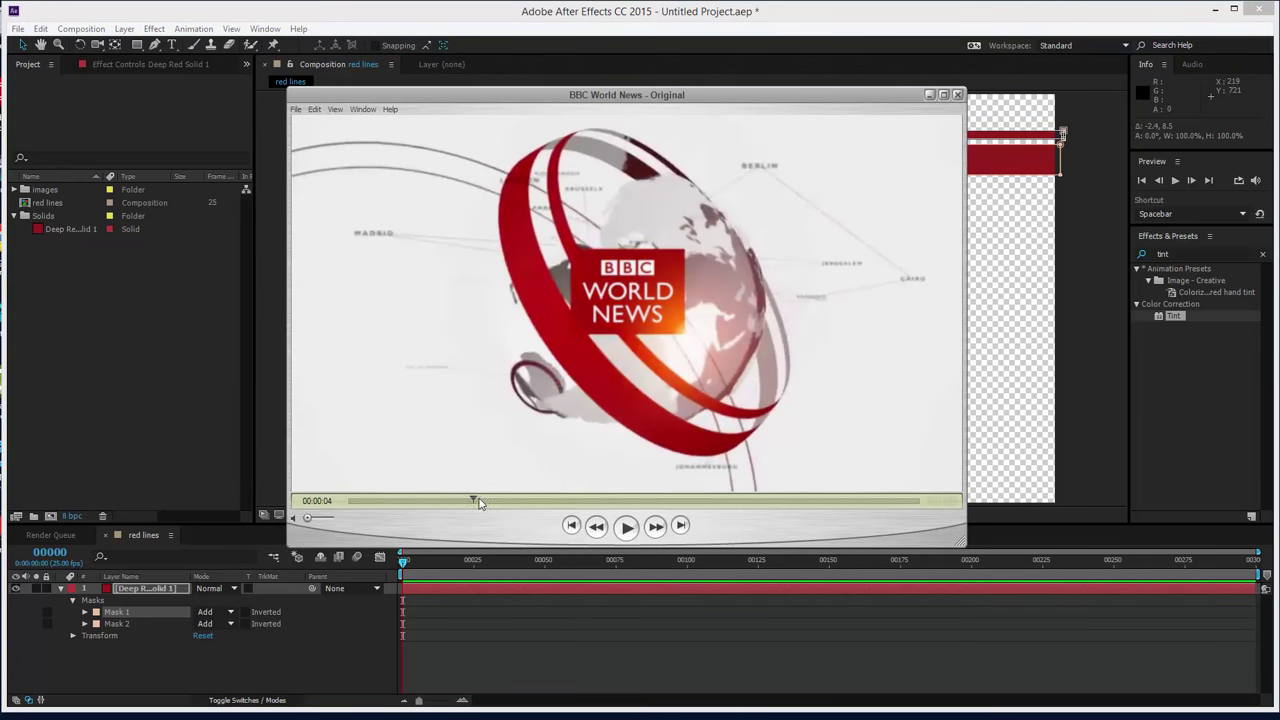
pyautogui.moveTo(478, 503)
pyautogui.mouseDown()
pyautogui.moveTo(494, 505)
pyautogui.moveTo(459, 503)
pyautogui.mouseUp()
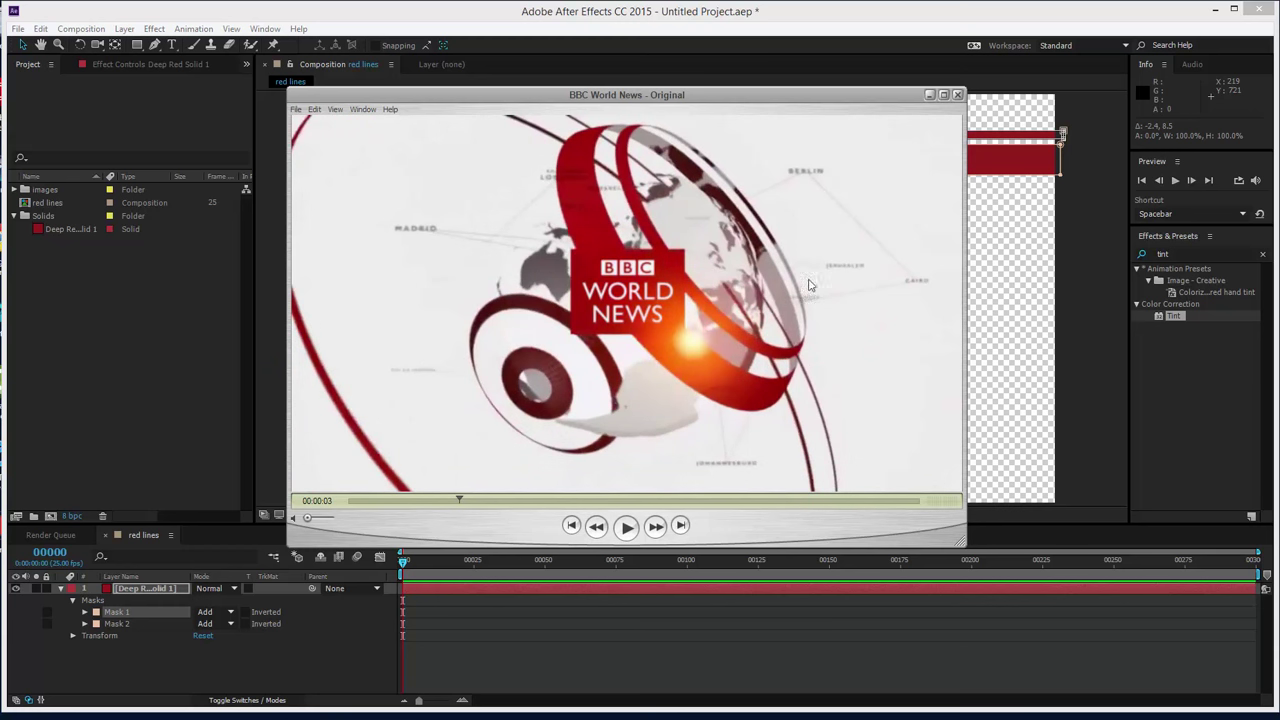
# Start Position keyframing on the red solid and move the stripes above the frame's top.
pyautogui.click(928, 96)
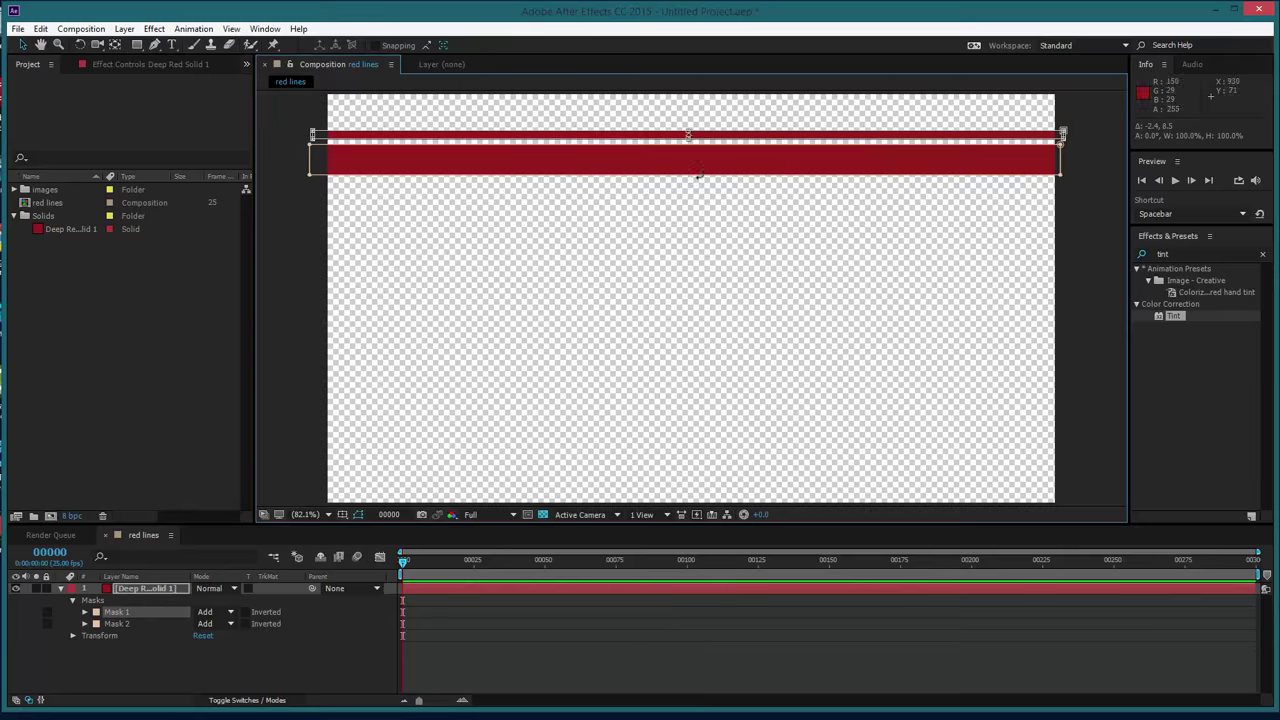
pyautogui.click(247, 672)
pyautogui.click(150, 589)
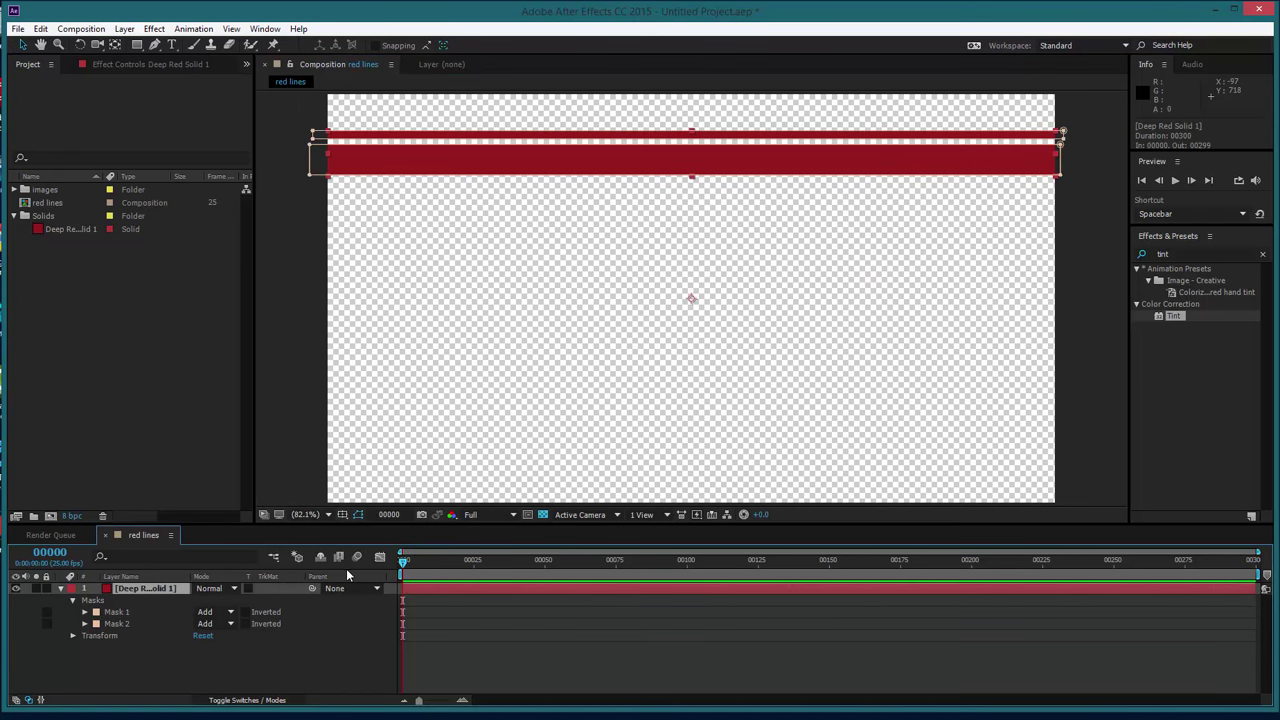
pyautogui.press('p')
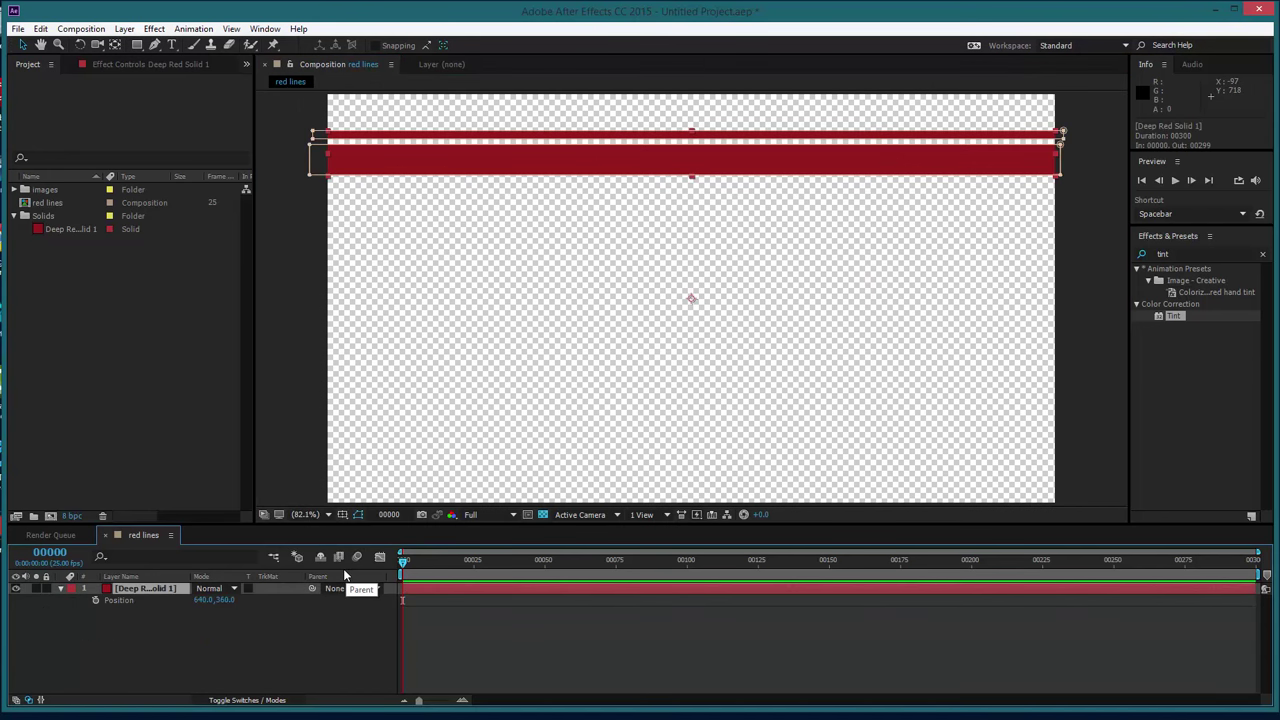
pyautogui.click(95, 600)
pyautogui.click(542, 564)
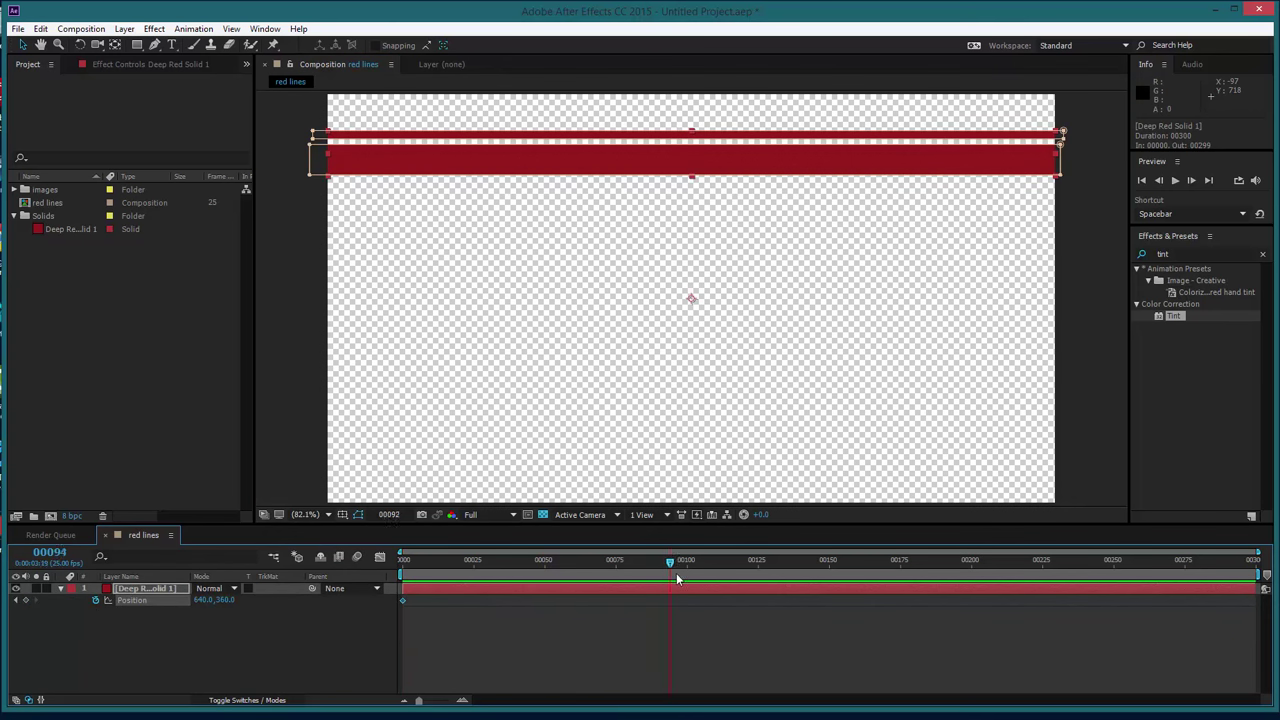
pyautogui.moveTo(674, 576); pyautogui.dragTo(686, 578)
pyautogui.click(467, 163)
pyautogui.moveTo(467, 163); pyautogui.dragTo(468, 55)
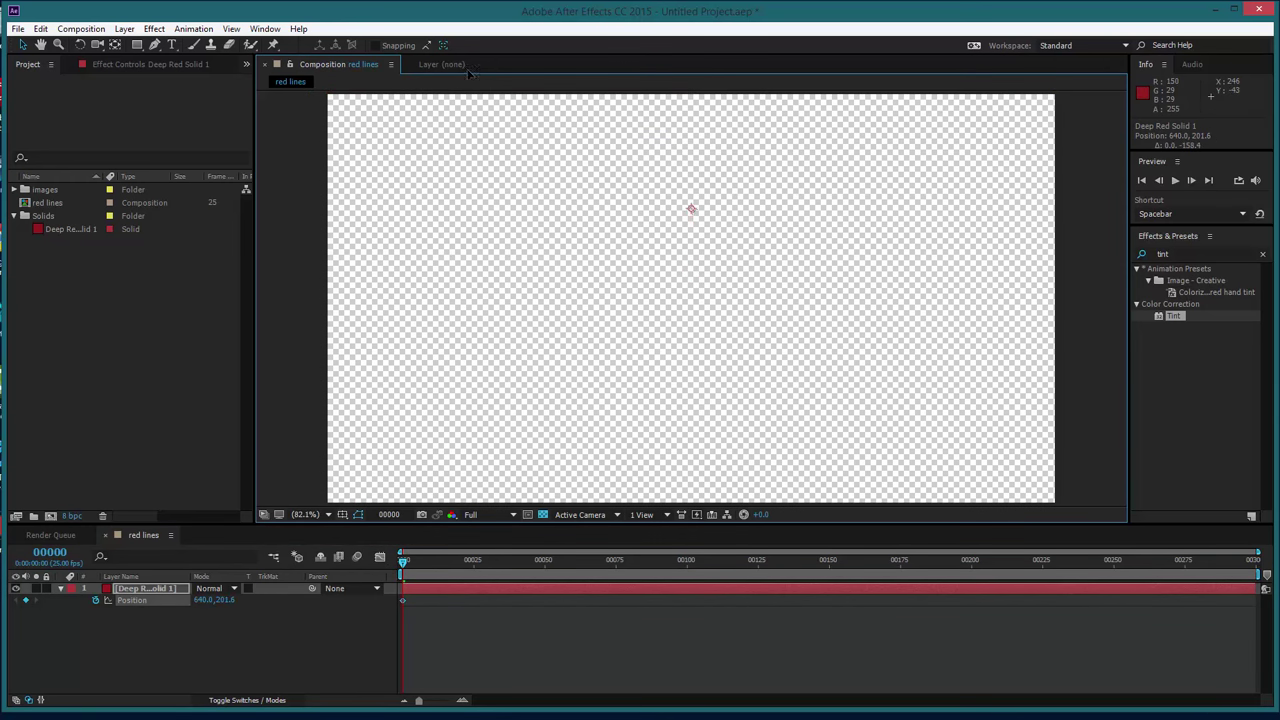
# At frame 100, move the stripes below the frame's bottom and preview the slide.
pyautogui.moveTo(637, 566); pyautogui.dragTo(686, 575)
pyautogui.press(',')
pyautogui.moveTo(637, 172); pyautogui.dragTo(634, 452)
pyautogui.press('Home')
pyautogui.press('space')
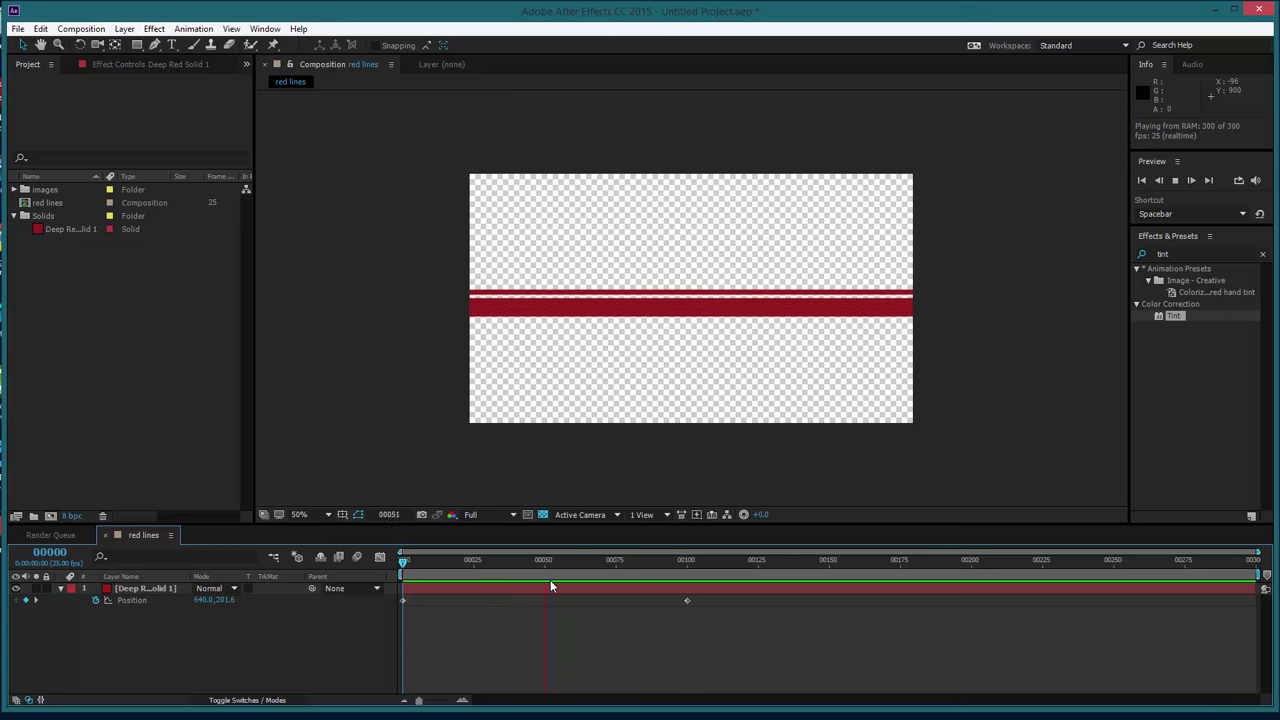
pyautogui.click(560, 564)
pyautogui.moveTo(601, 570); pyautogui.dragTo(401, 556)
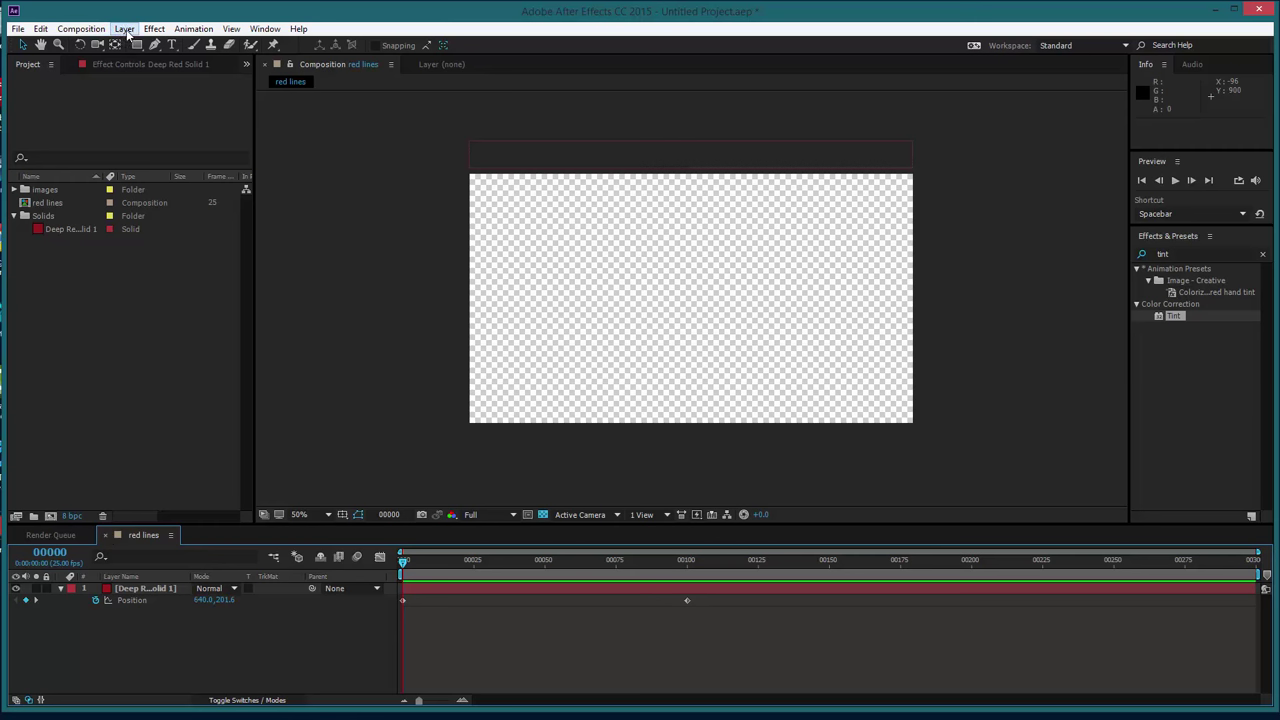
# Create a 1280×720 'main comp' composition and nest the red lines composition in it.
pyautogui.click(81, 28)
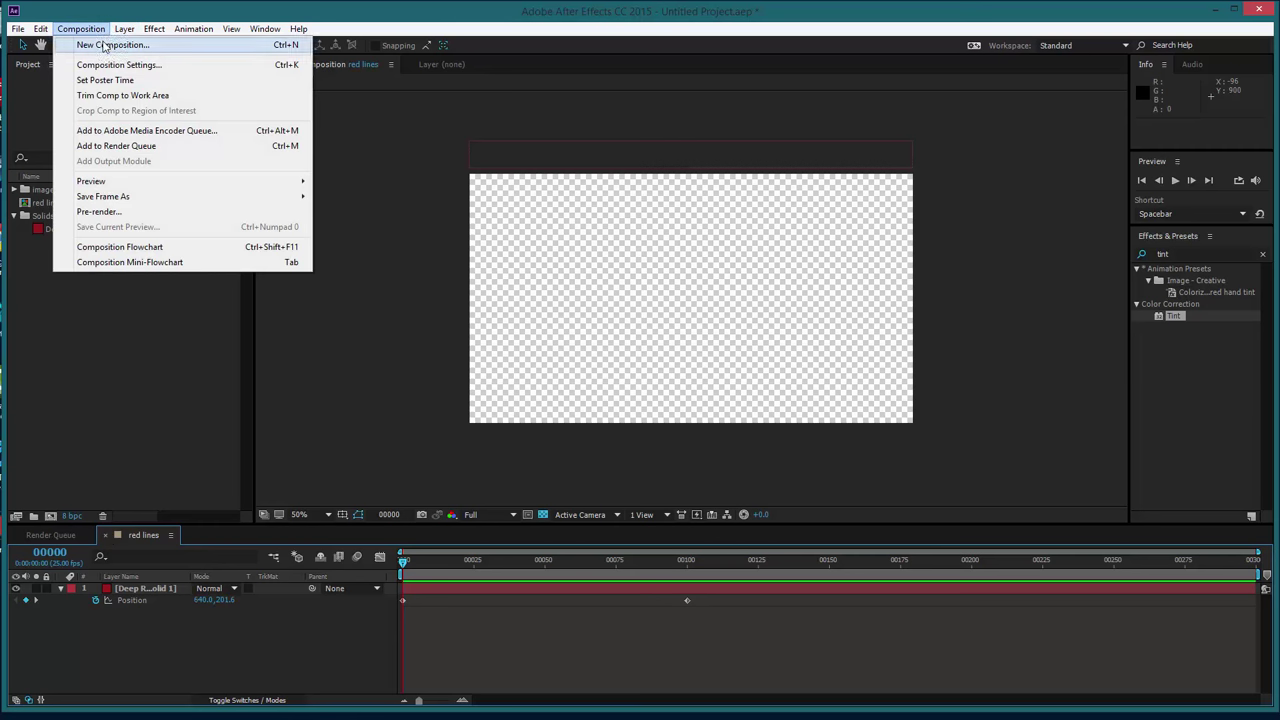
pyautogui.click(100, 45)
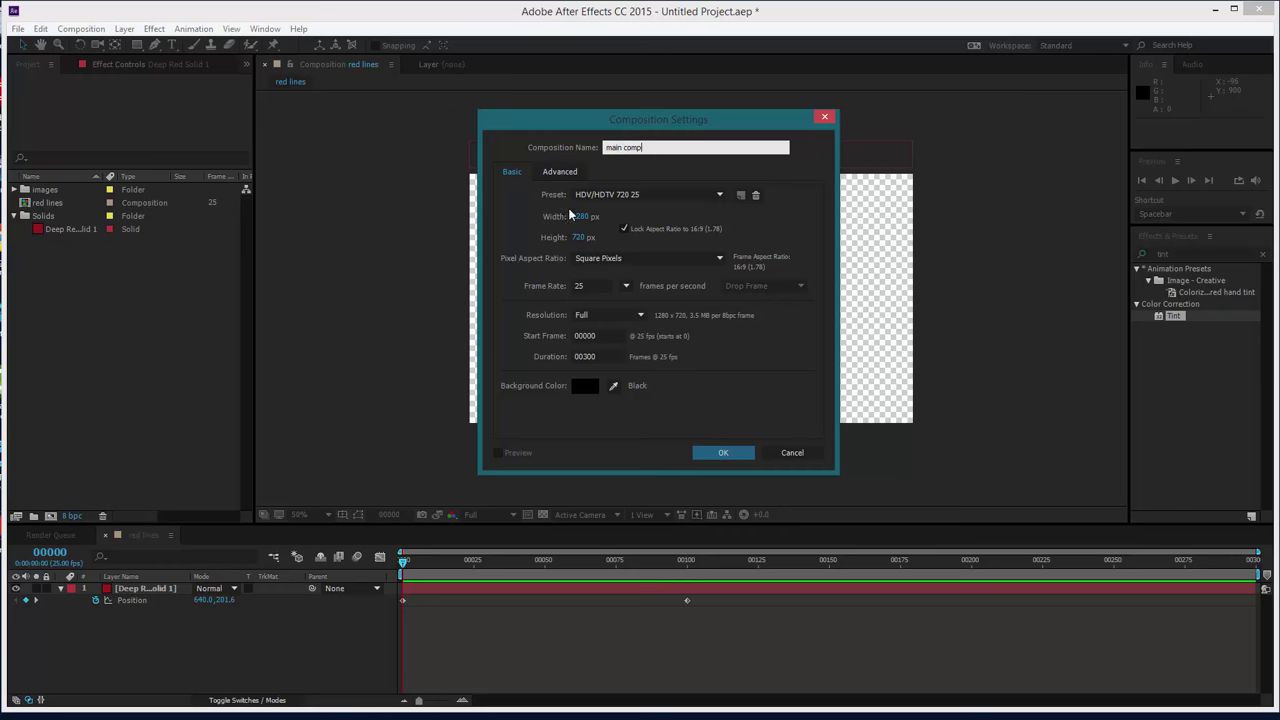
pyautogui.click(723, 452)
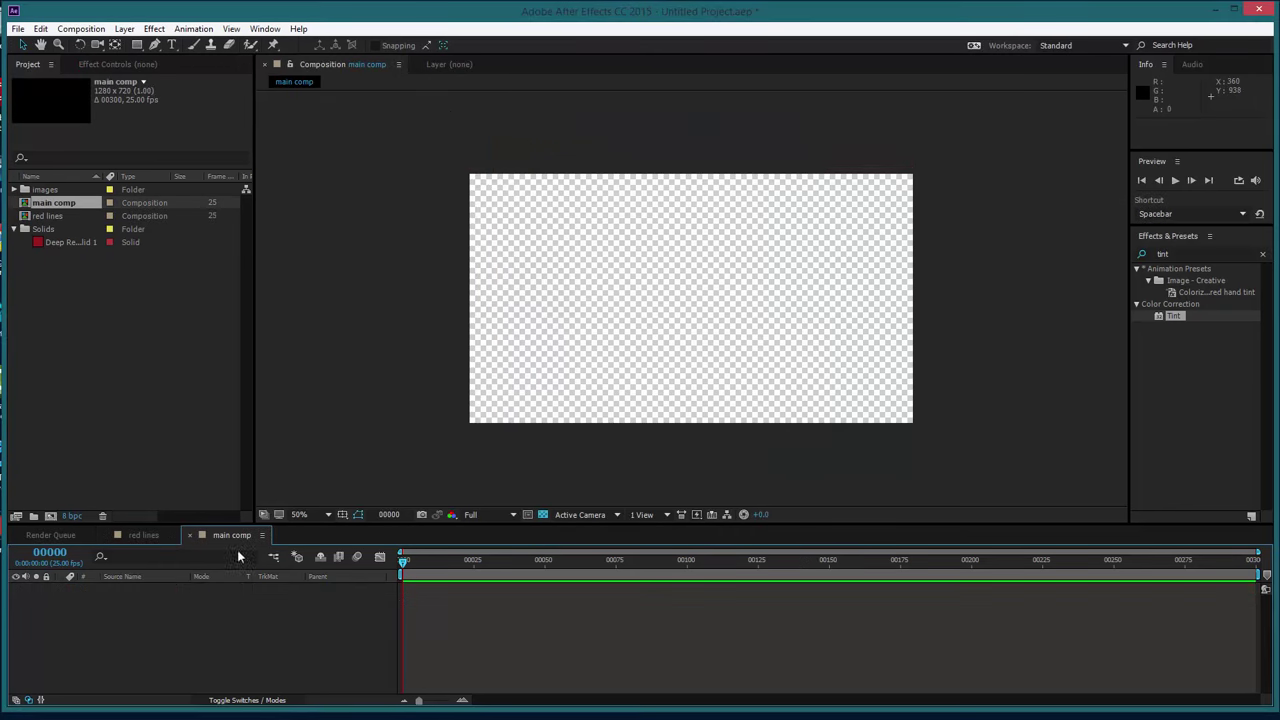
pyautogui.moveTo(44, 219); pyautogui.dragTo(143, 620)
pyautogui.moveTo(435, 558); pyautogui.dragTo(390, 562)
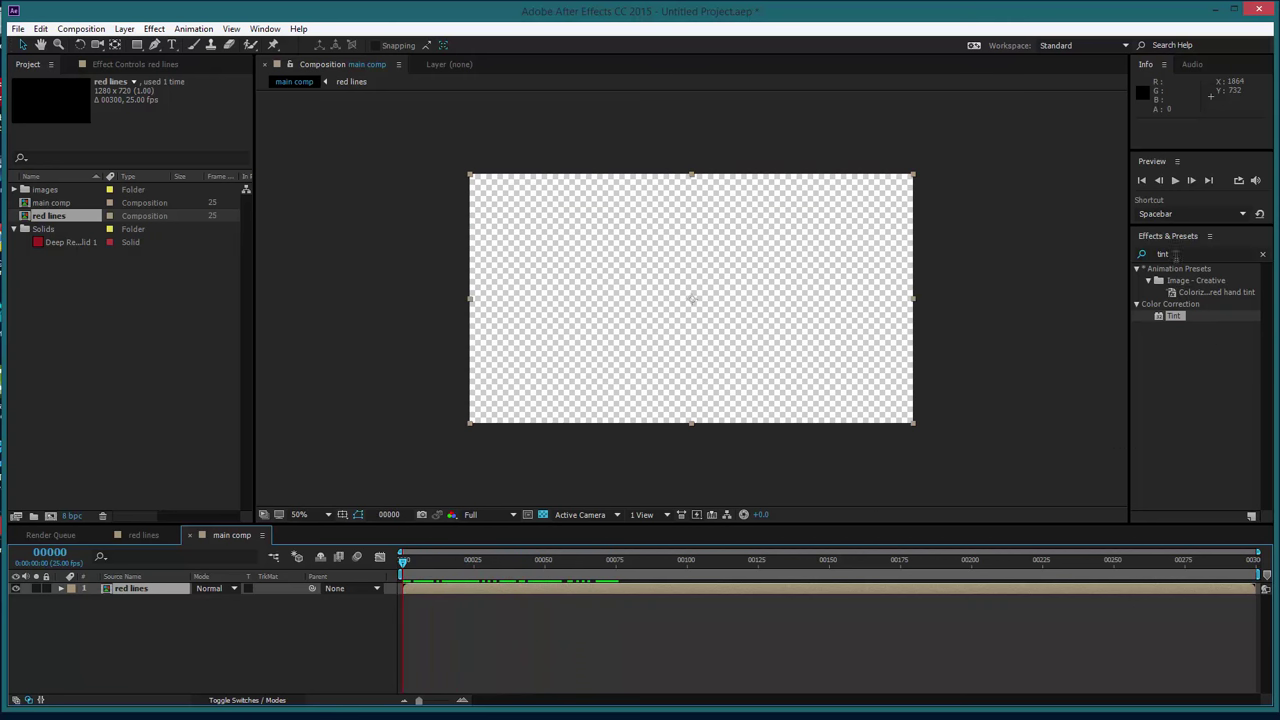
pyautogui.hotkey('ctrl', '5')
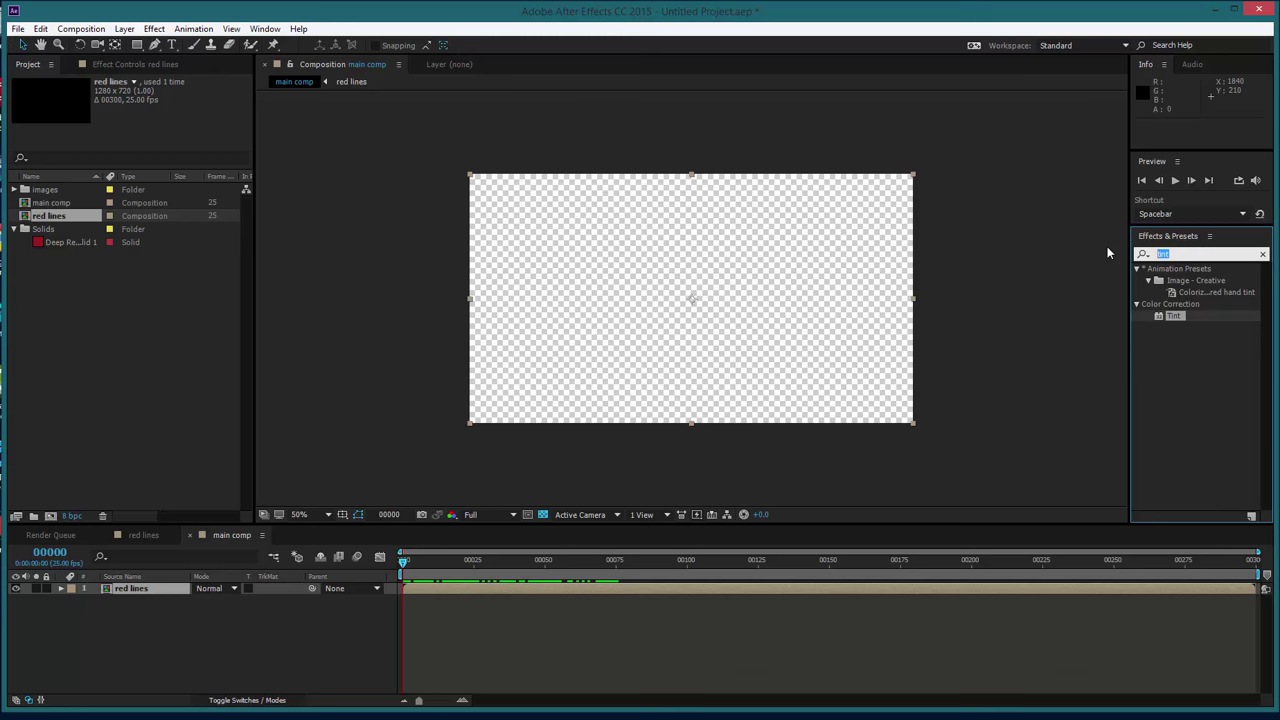
# Apply CC Sphere (search 'cc sph') to the red lines layer and fit the view.
pyautogui.write('cc sph')
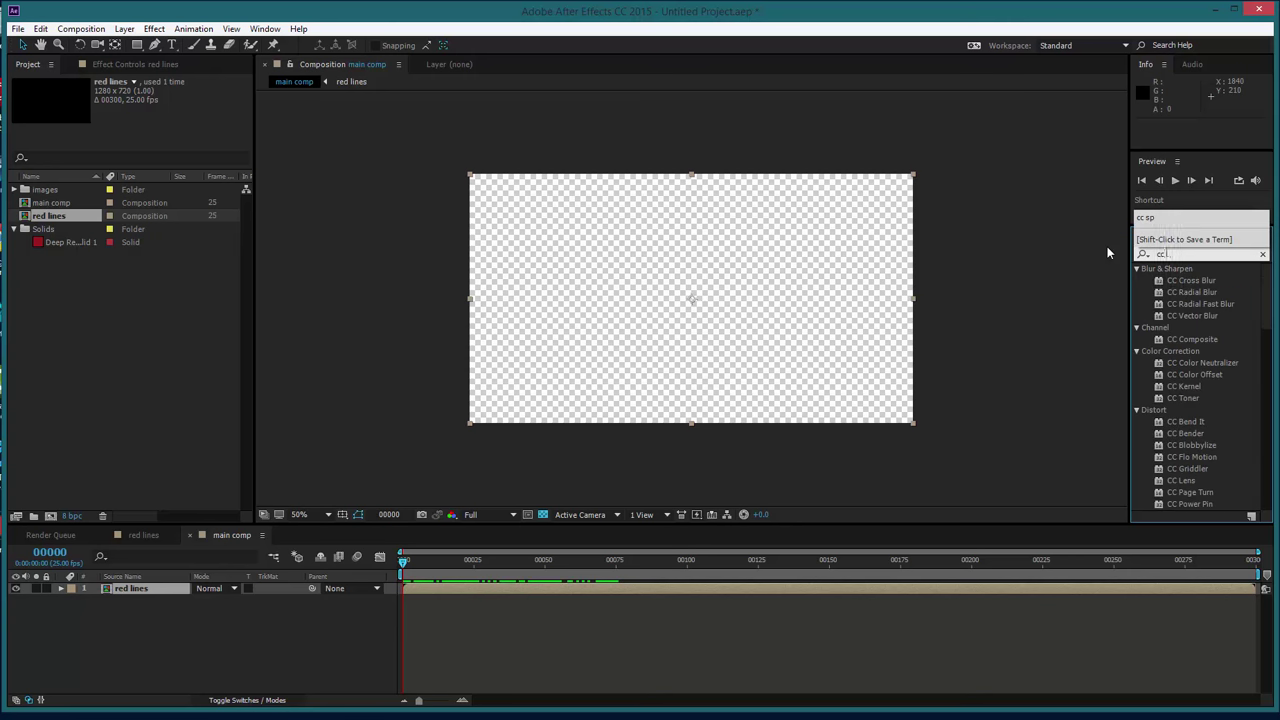
pyautogui.click(1212, 319)
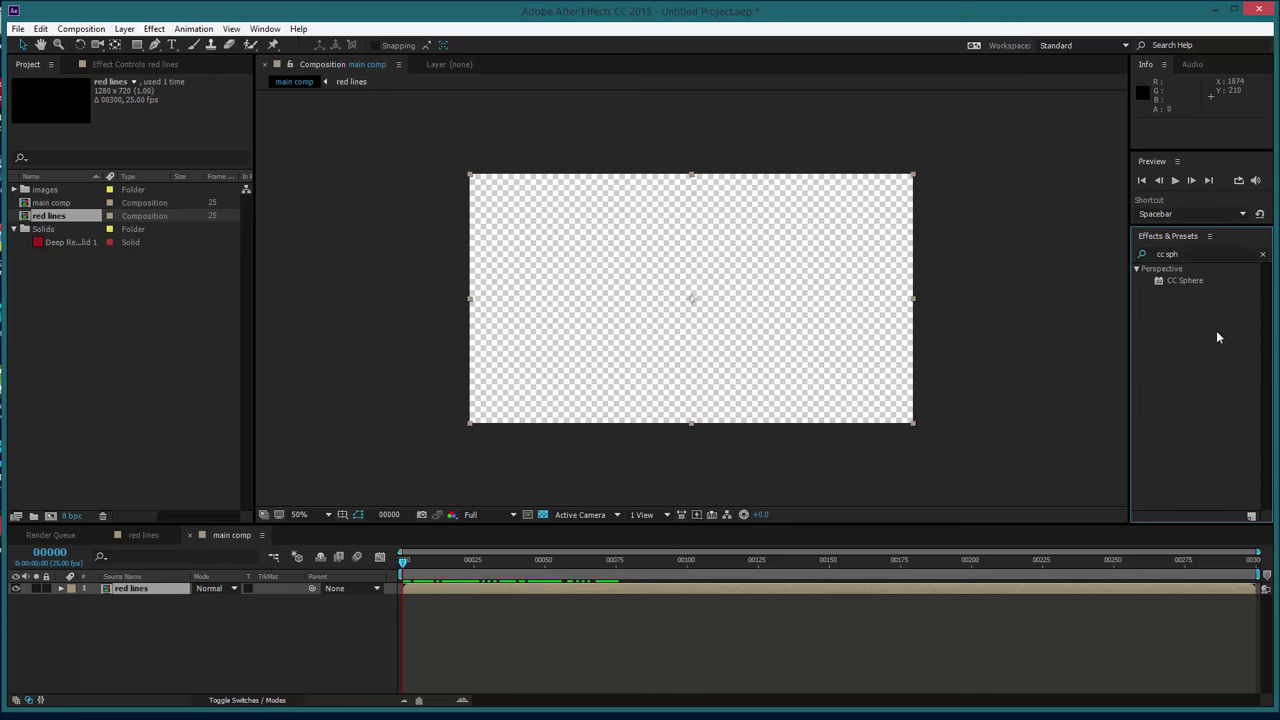
pyautogui.click(1183, 281)
pyautogui.moveTo(1183, 283); pyautogui.dragTo(613, 587)
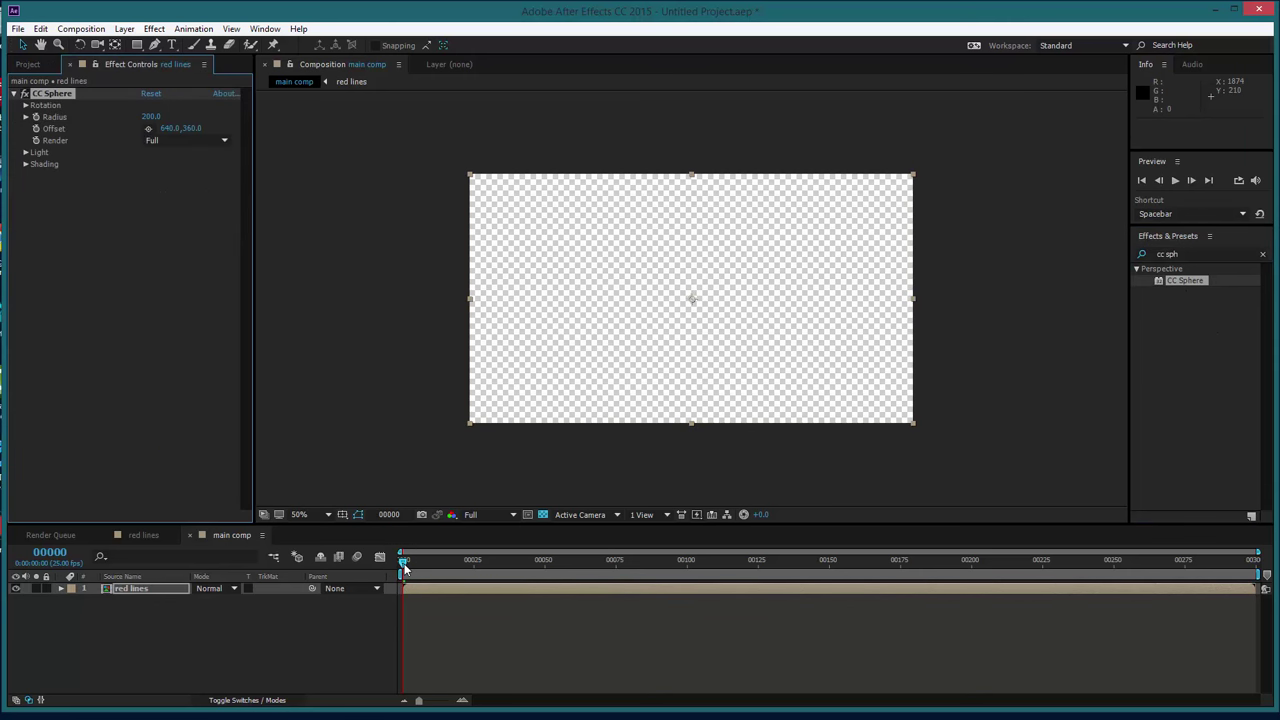
pyautogui.moveTo(404, 567); pyautogui.dragTo(540, 572)
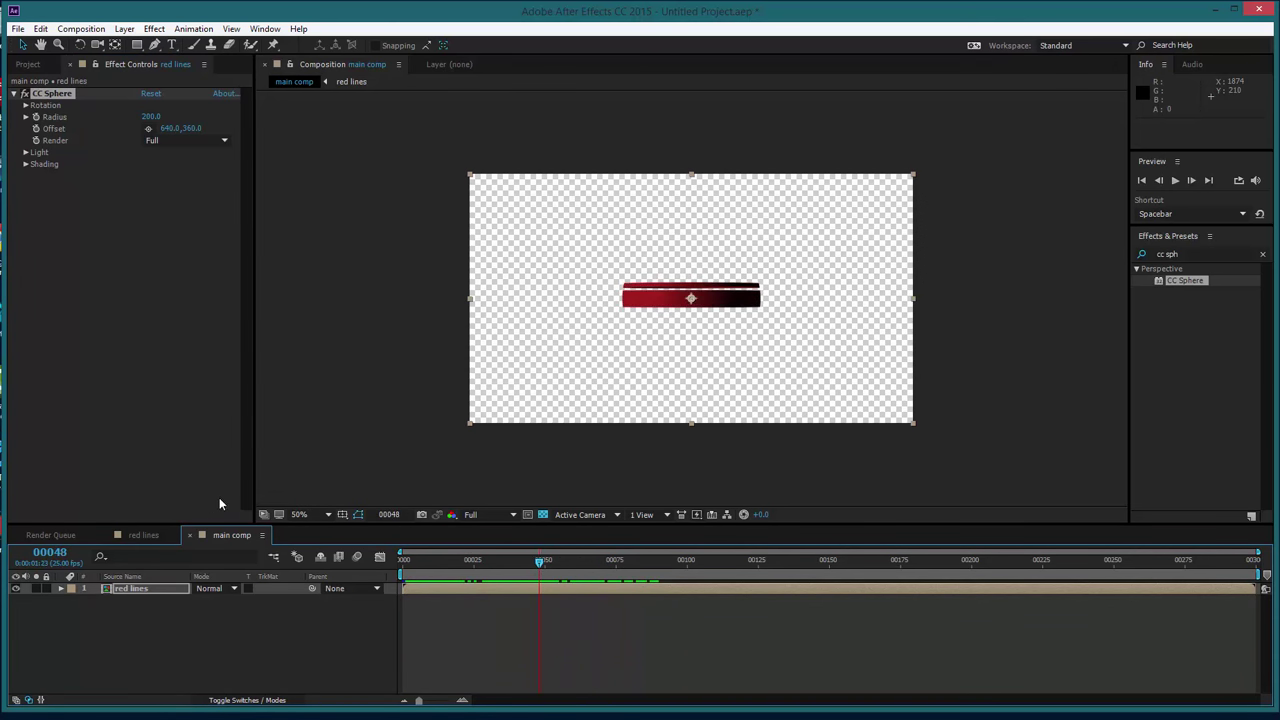
pyautogui.click(297, 516)
pyautogui.click(320, 263)
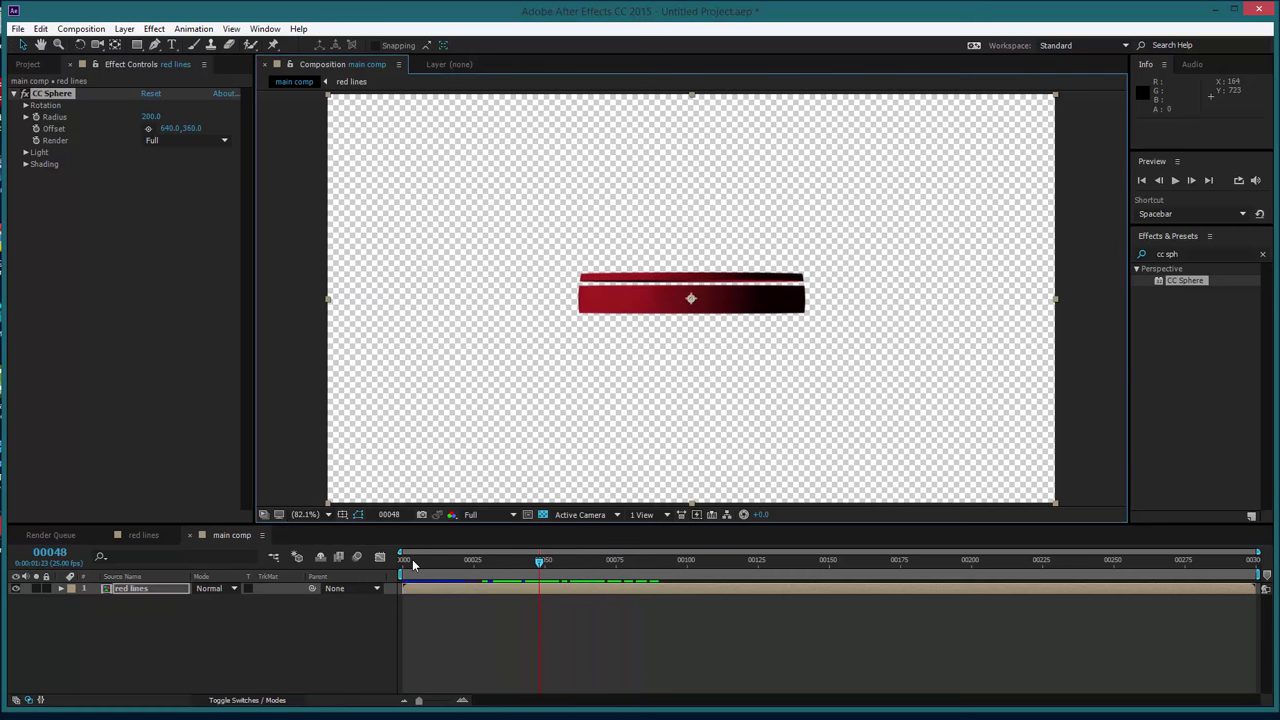
pyautogui.moveTo(413, 565); pyautogui.dragTo(580, 596)
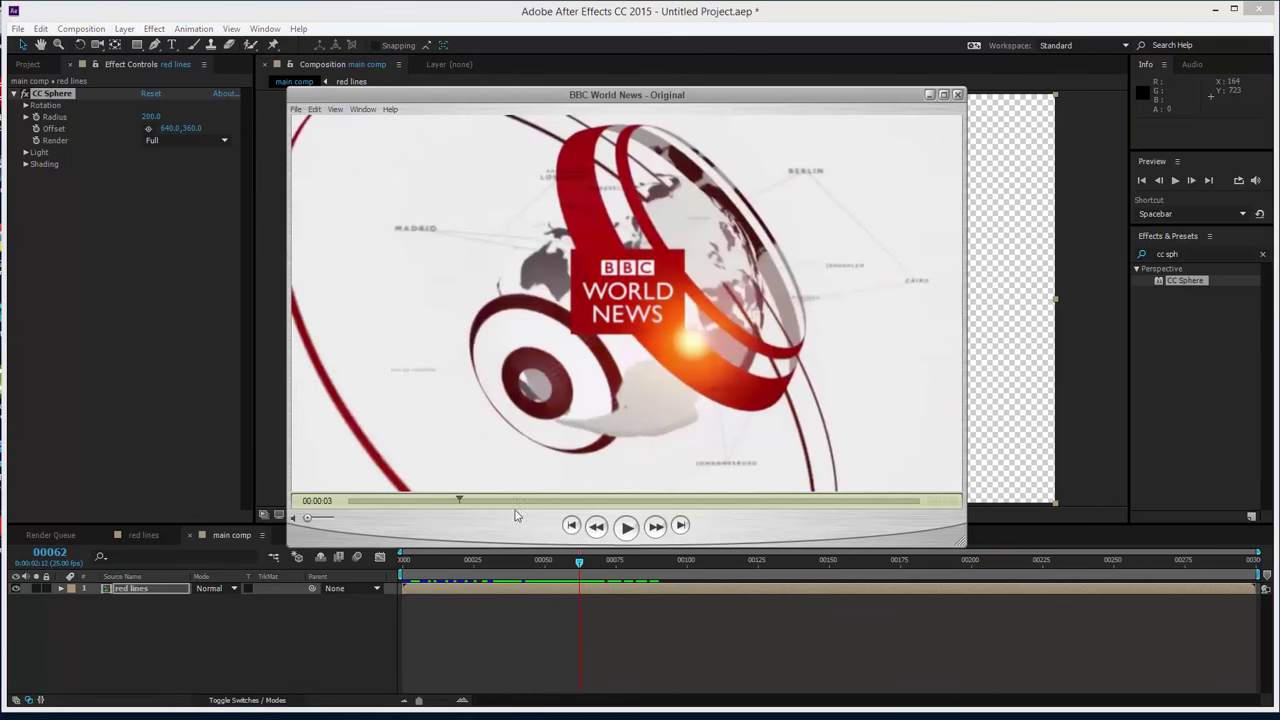
pyautogui.click(624, 527)
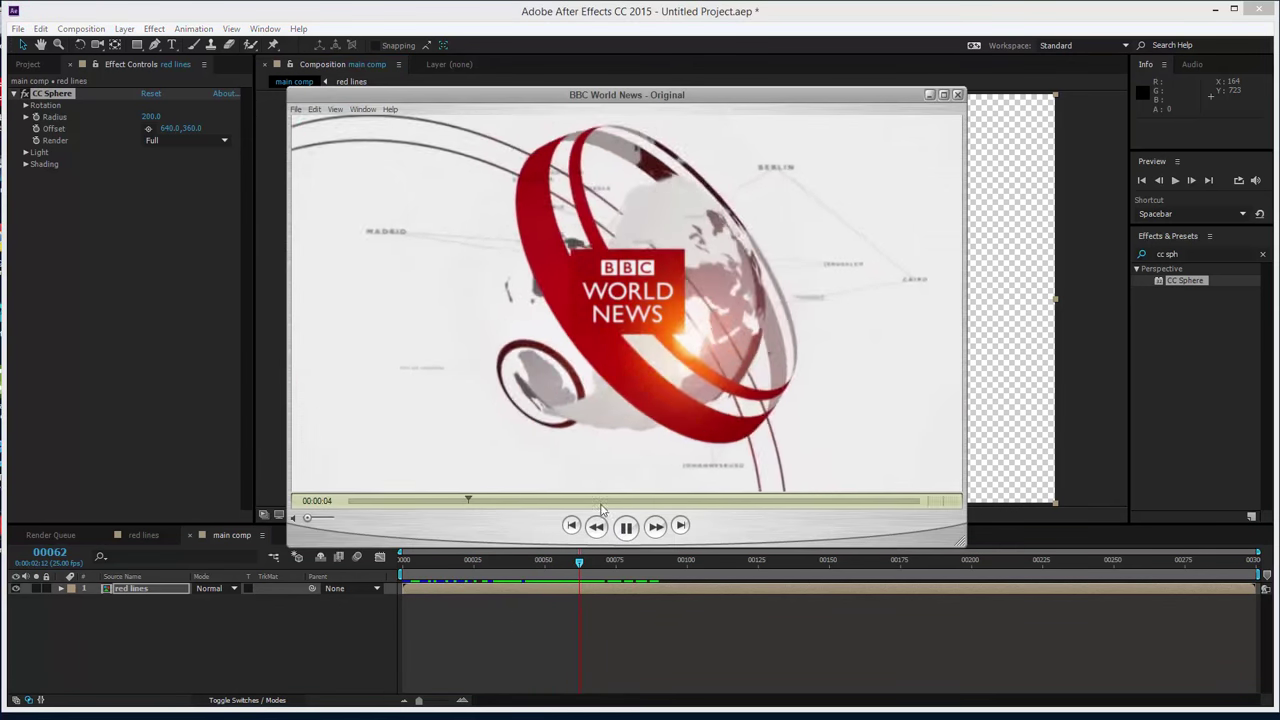
pyautogui.click(734, 390)
pyautogui.click(929, 95)
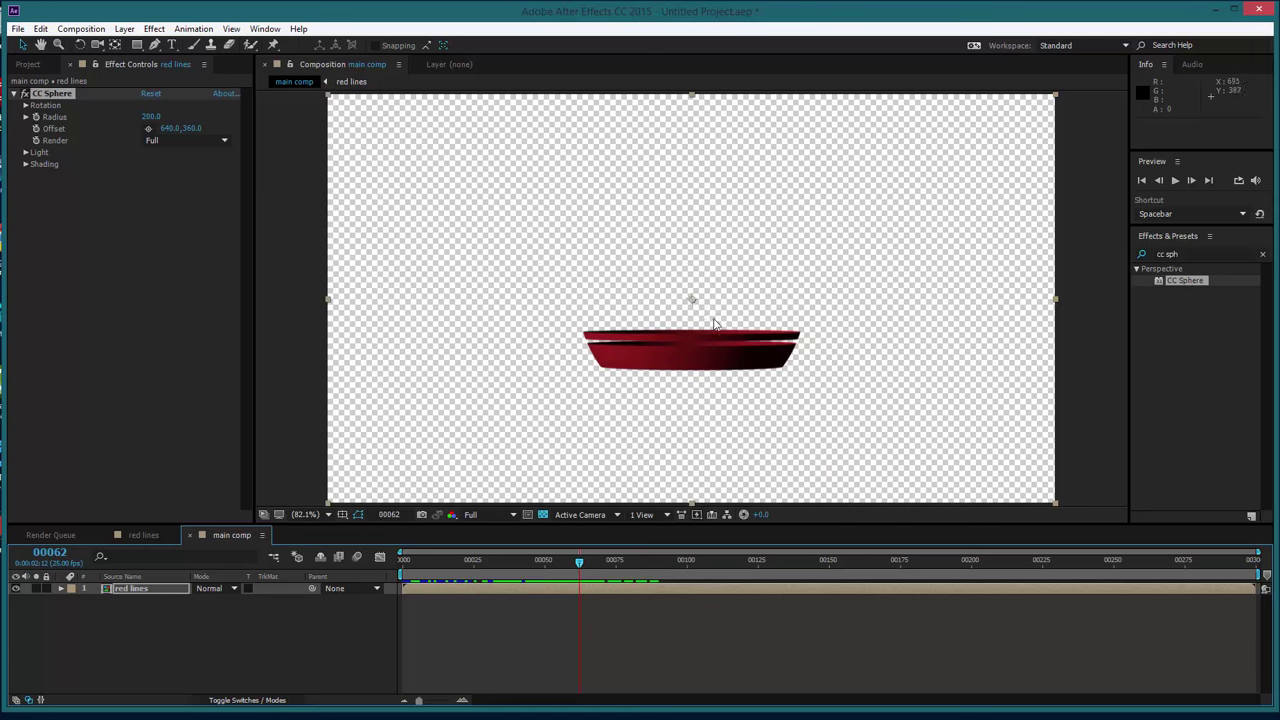
# Set CC Sphere radius to about 355.6 and rotation to X −33°, Z 45°.
pyautogui.click(24, 120)
pyautogui.click(26, 117)
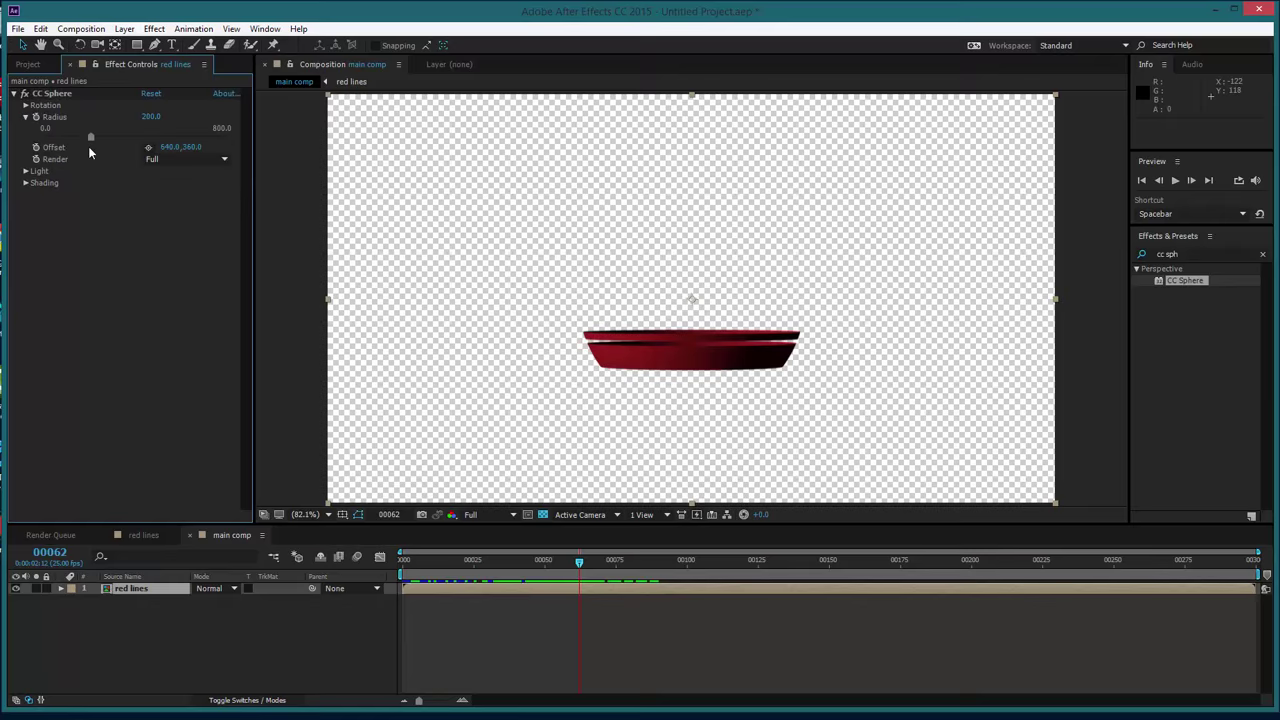
pyautogui.moveTo(90, 137); pyautogui.dragTo(126, 143)
pyautogui.click(25, 105)
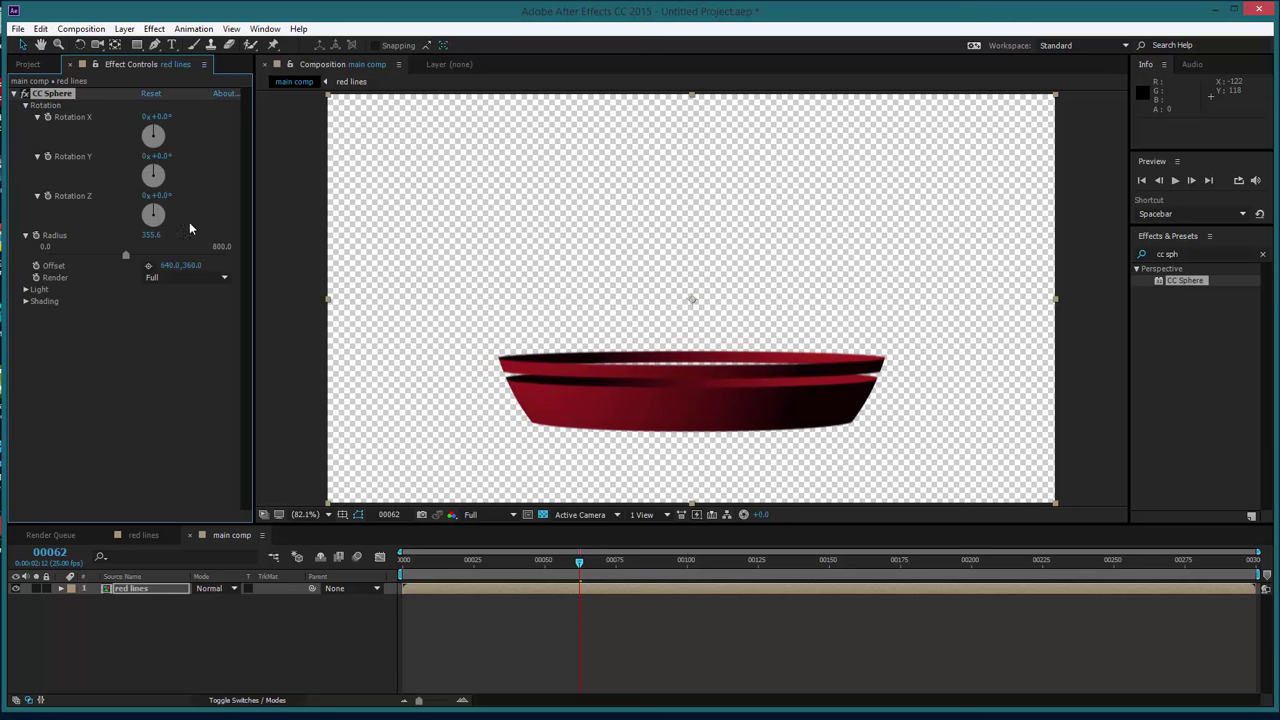
pyautogui.moveTo(165, 215); pyautogui.dragTo(167, 210)
pyautogui.moveTo(158, 136); pyautogui.dragTo(151, 132)
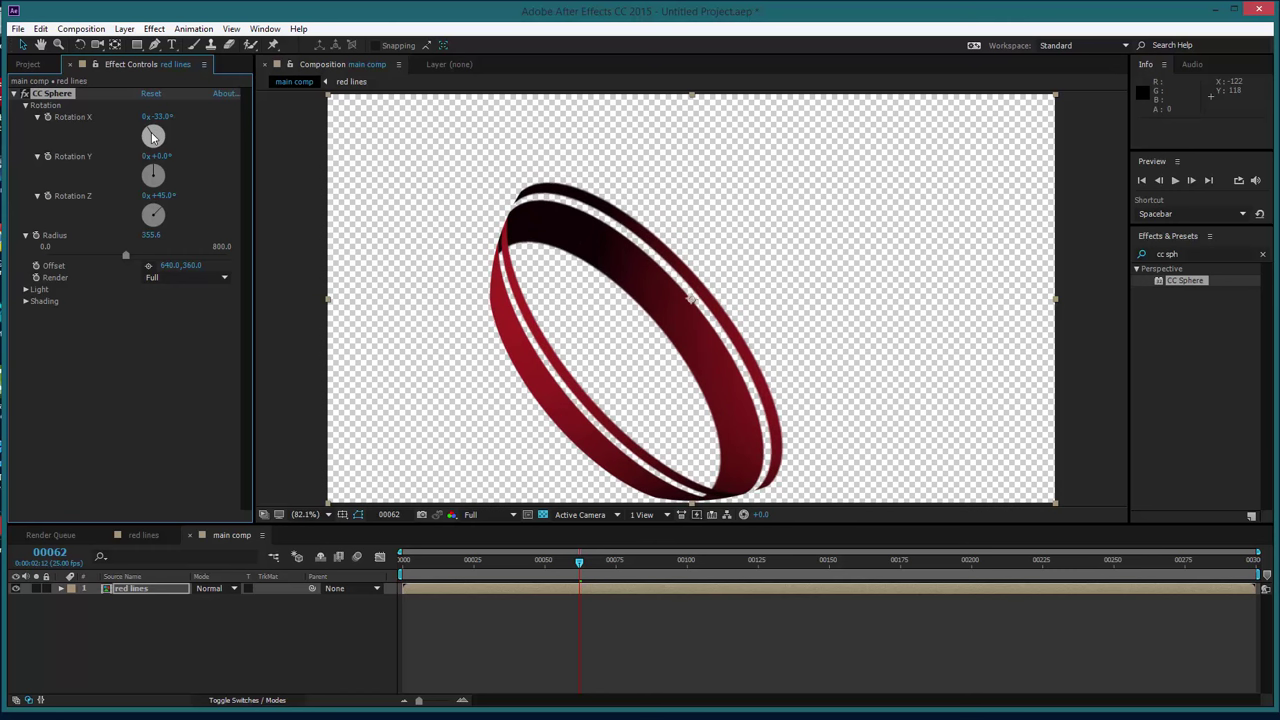
pyautogui.moveTo(569, 552); pyautogui.dragTo(536, 592)
# Open the red lines precomp, scrub the reference clip to 00:00:09, then hide the player.
pyautogui.doubleClick(147, 589)
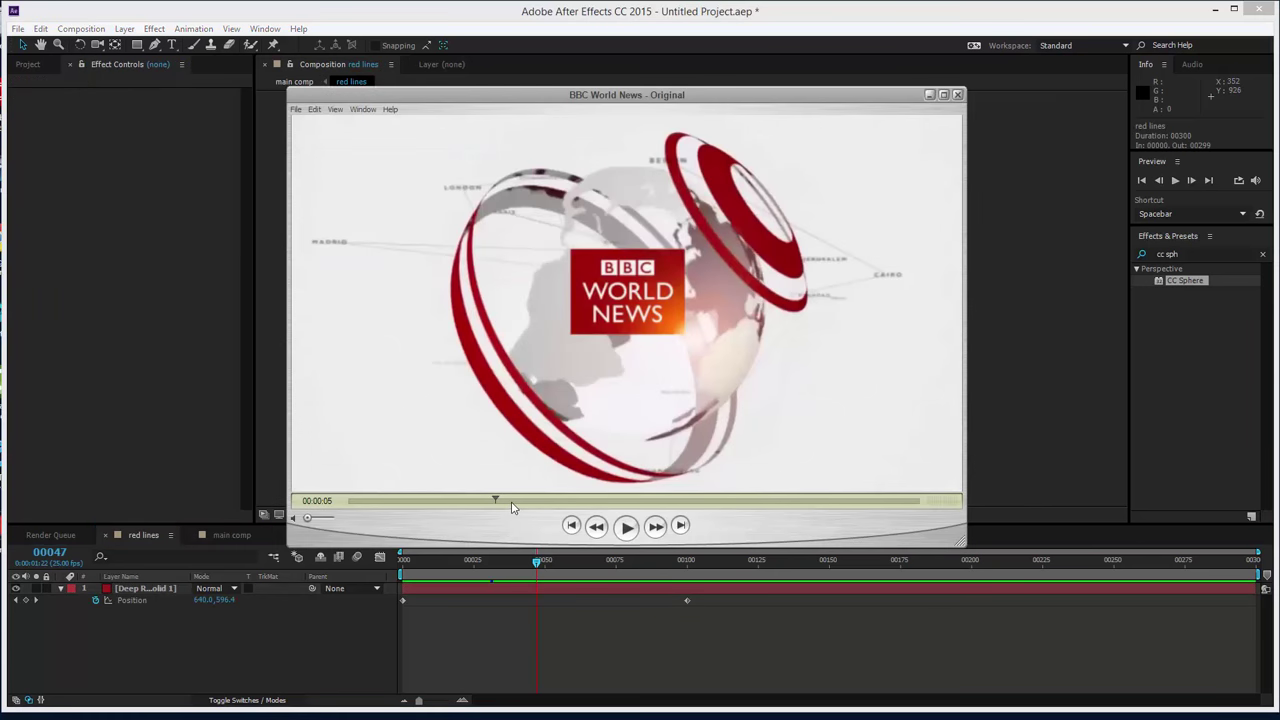
pyautogui.moveTo(511, 507); pyautogui.dragTo(627, 505)
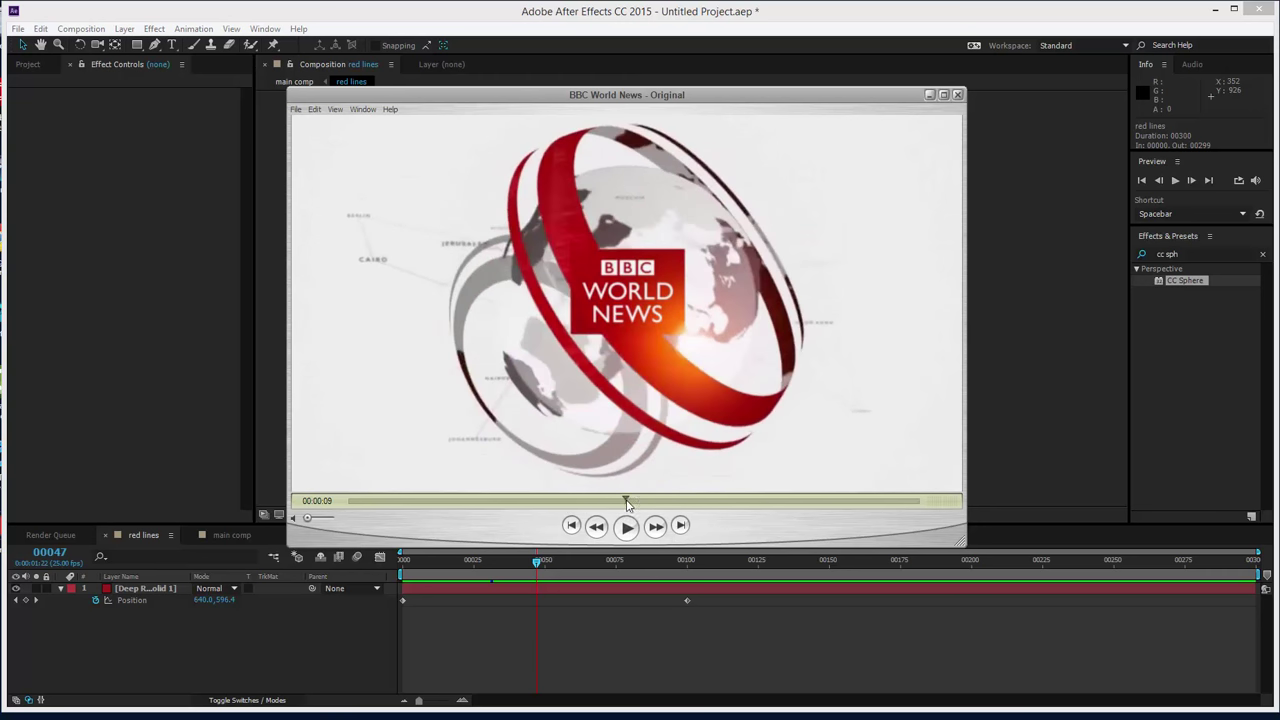
pyautogui.click(929, 95)
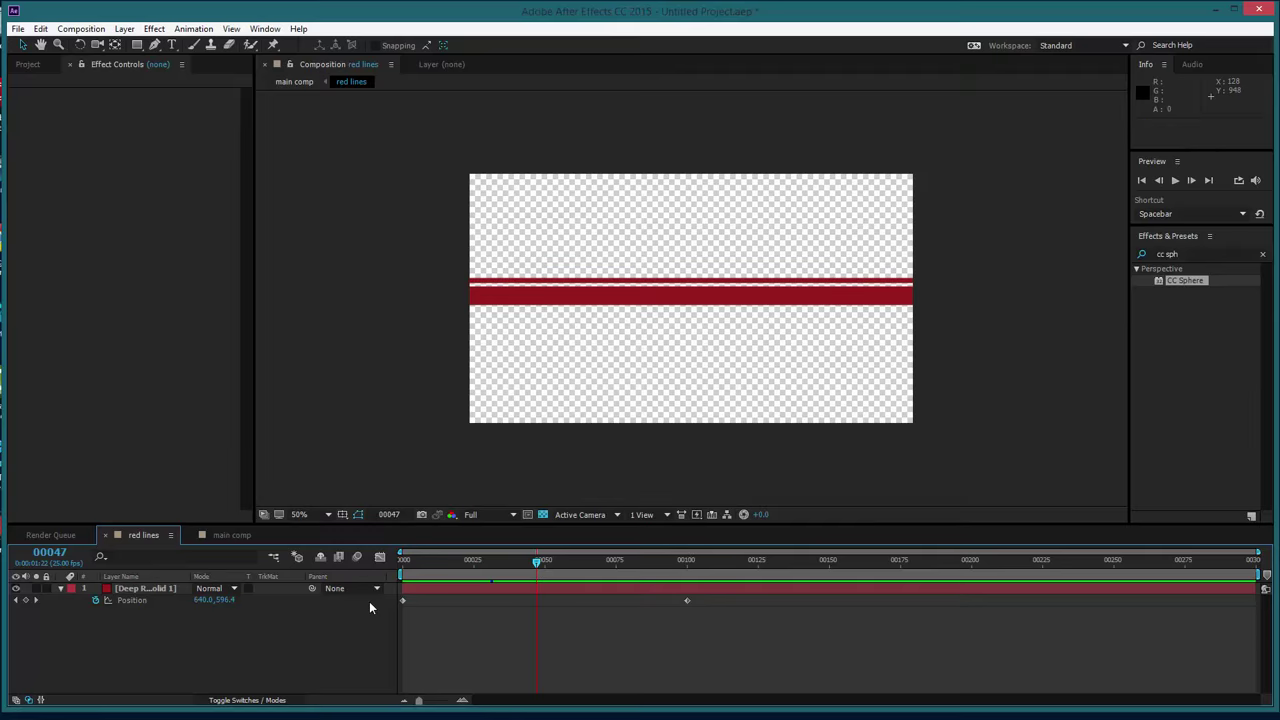
# Duplicate the red stripes layer and trim and offset the copy to start at frame 35.
pyautogui.click(153, 585)
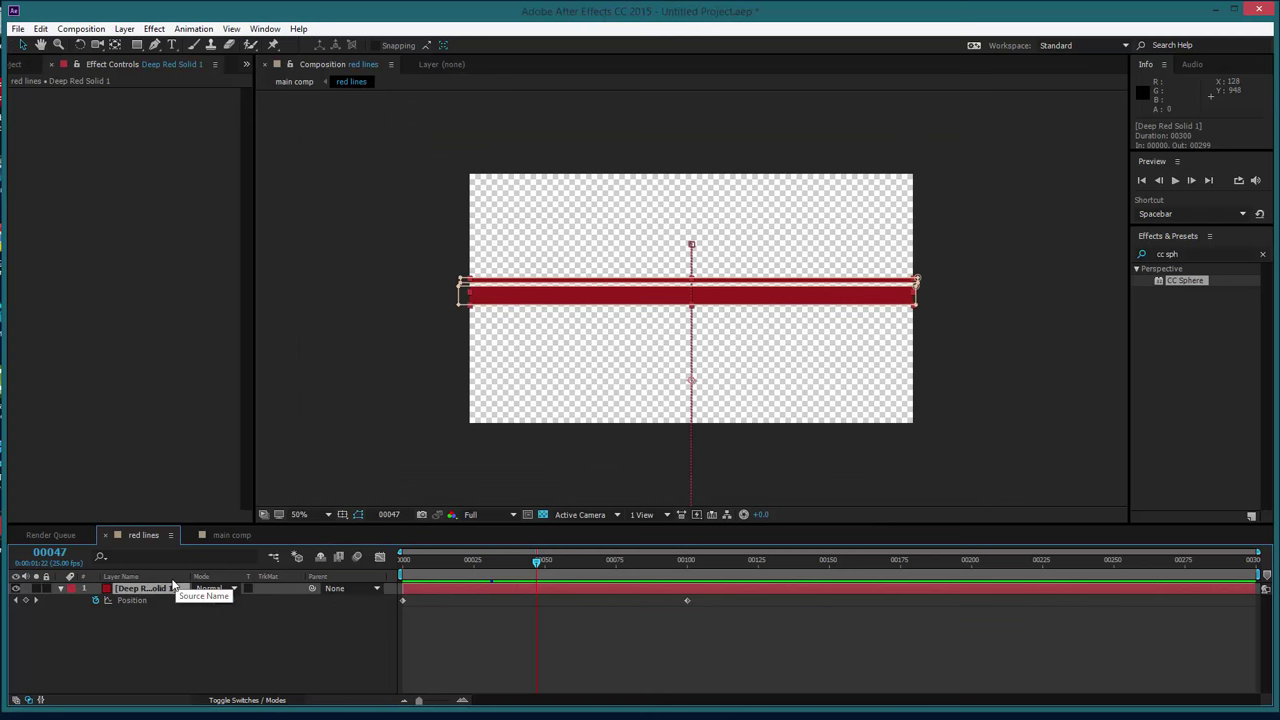
pyautogui.hotkey('ctrl', 'd')
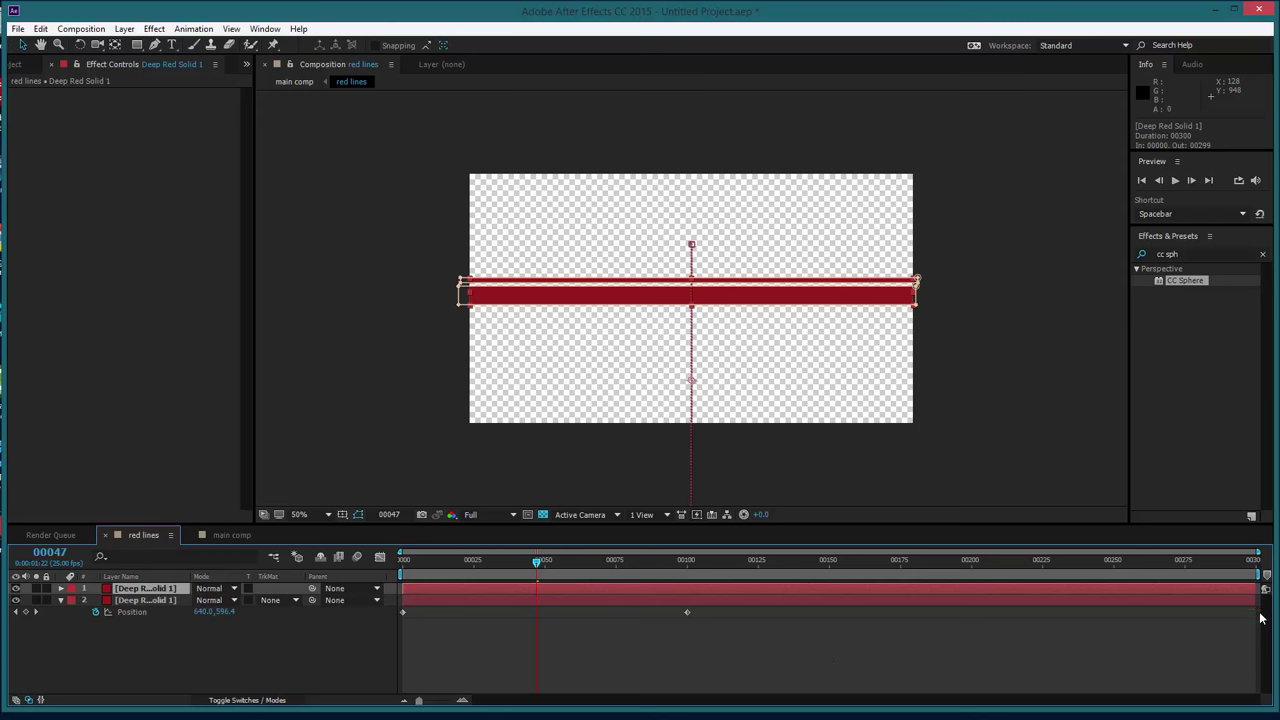
pyautogui.hotkey('ctrl', 'Down')
pyautogui.moveTo(994, 622); pyautogui.dragTo(687, 624)
pyautogui.moveTo(1257, 588); pyautogui.dragTo(717, 588)
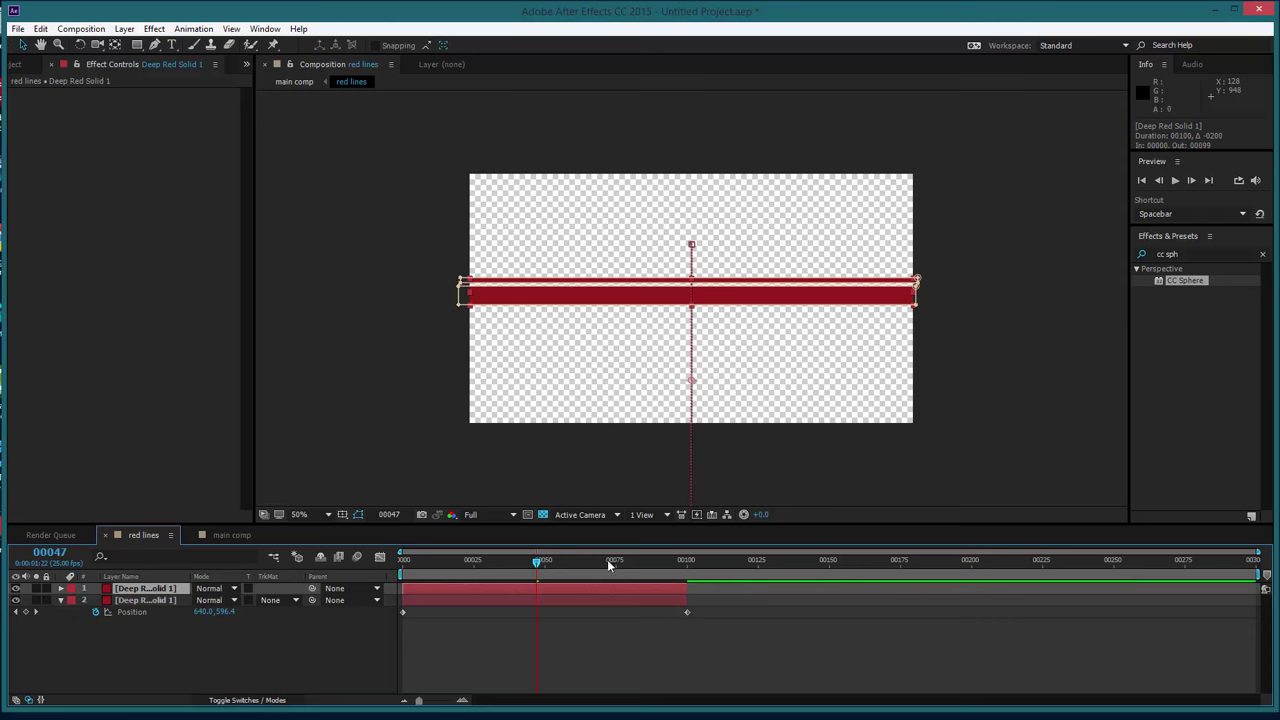
pyautogui.moveTo(434, 591); pyautogui.dragTo(545, 591)
pyautogui.click(474, 561)
pyautogui.moveTo(430, 565); pyautogui.dragTo(570, 566)
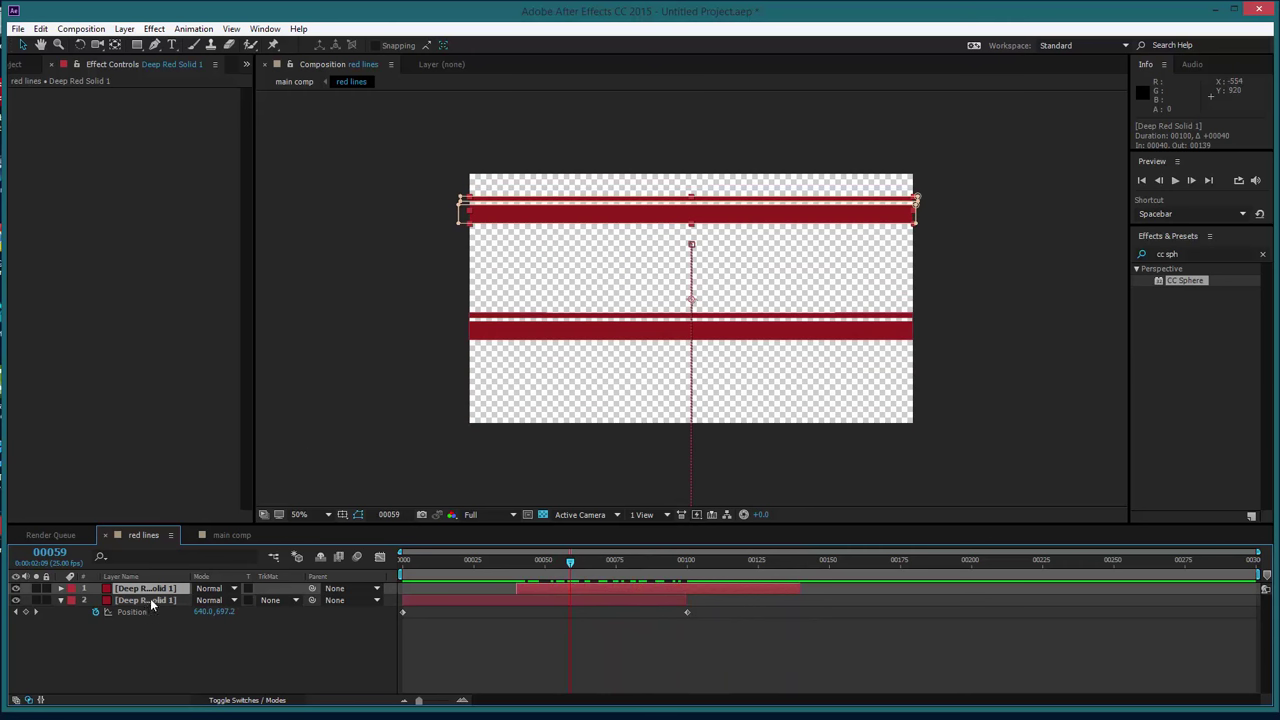
# Drag the top stripe layer's Mask 1 top edge down over the red band.
pyautogui.click(133, 637)
pyautogui.click(145, 590)
pyautogui.press('m')
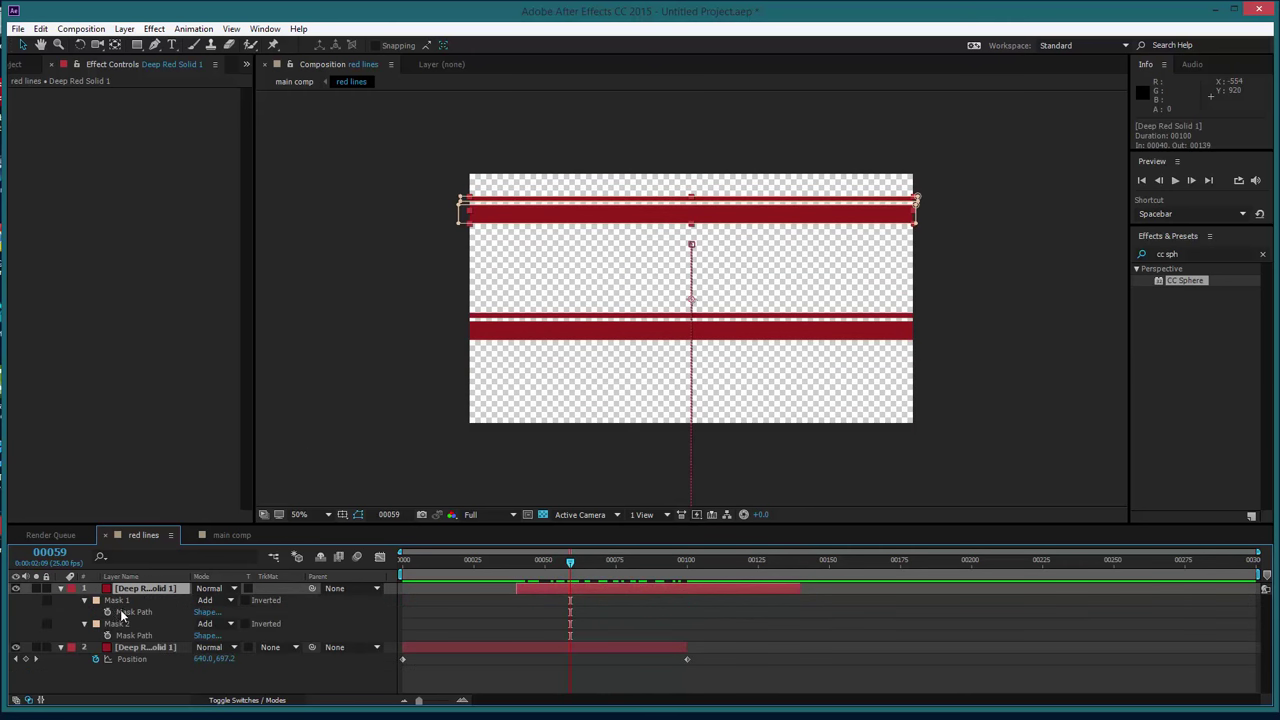
pyautogui.click(117, 600)
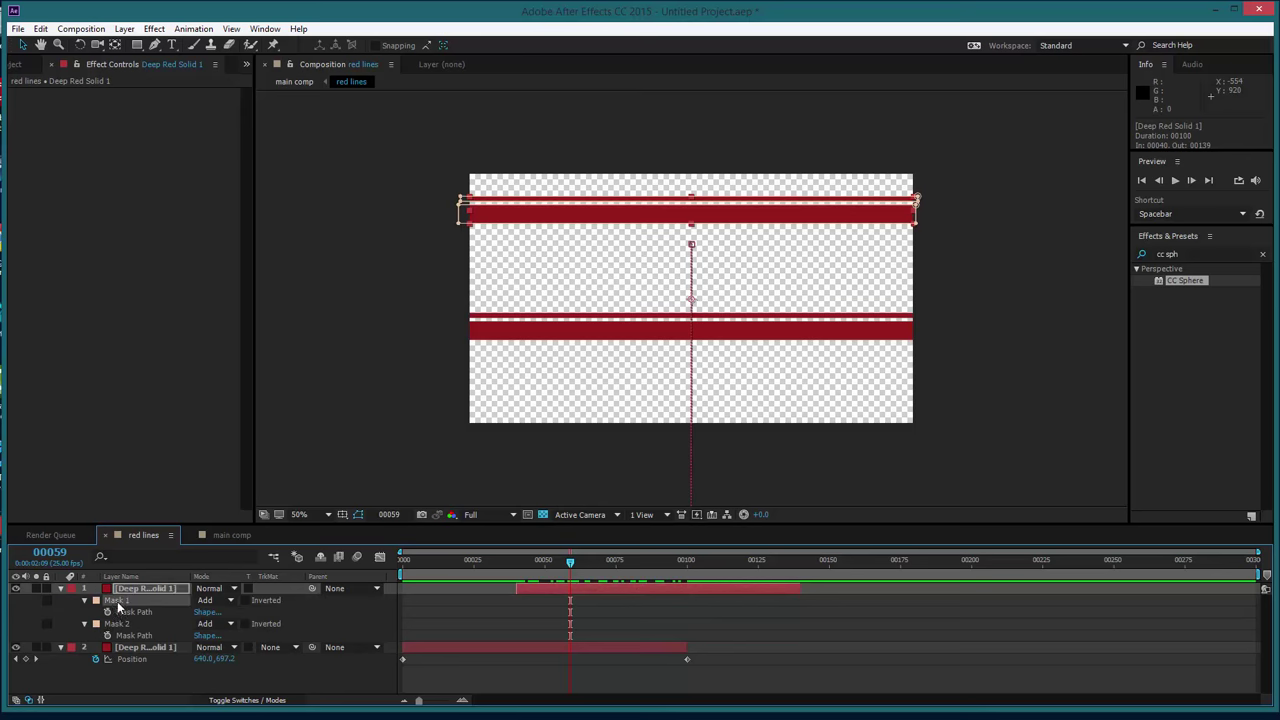
pyautogui.click(535, 203)
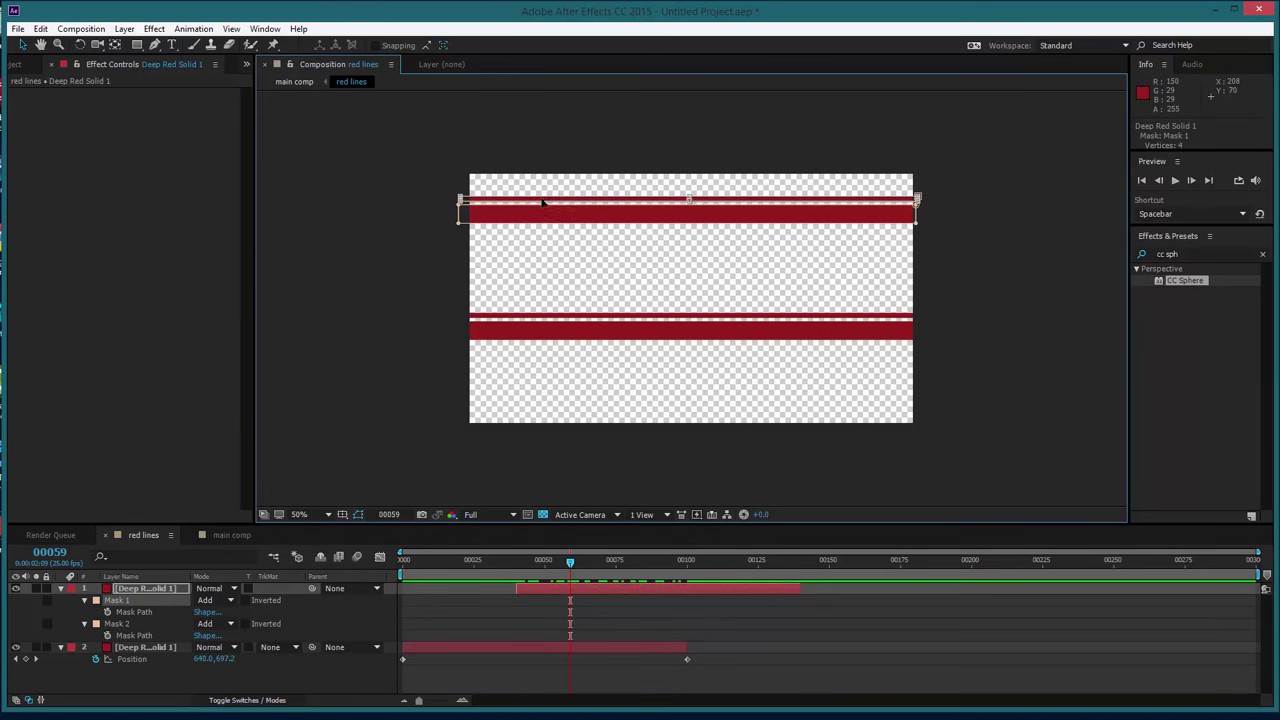
pyautogui.moveTo(542, 203); pyautogui.dragTo(535, 232)
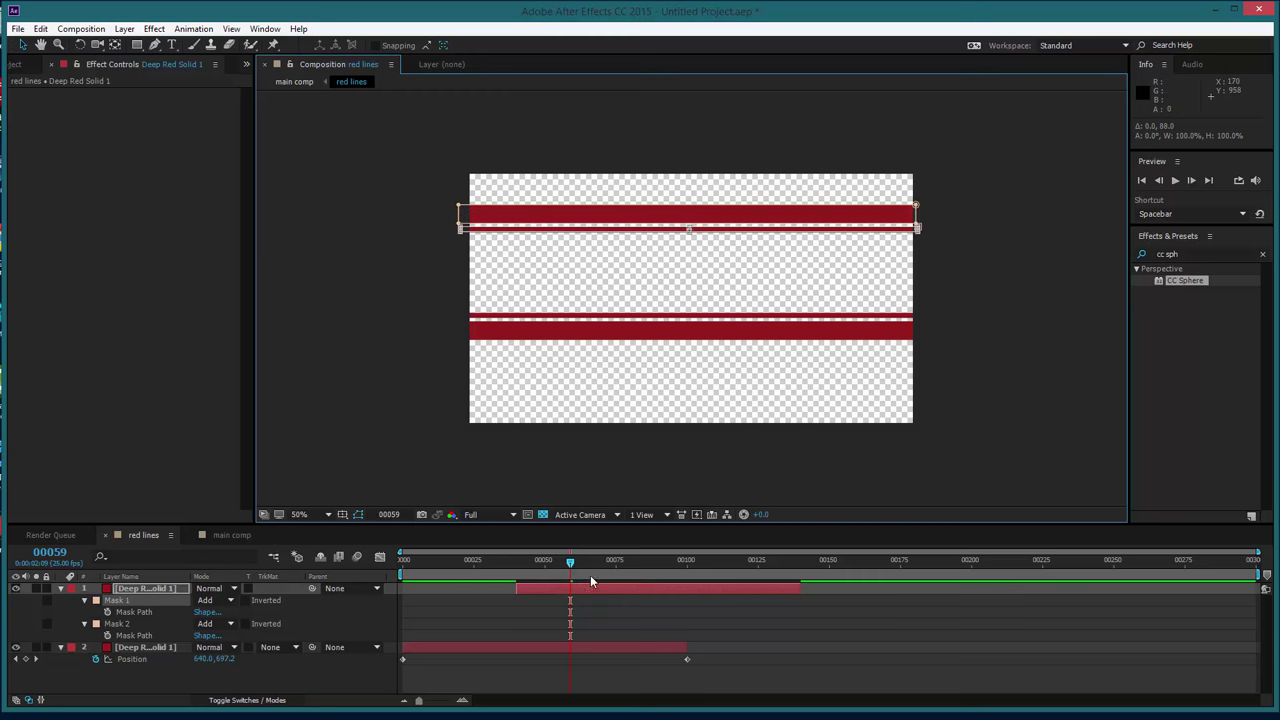
pyautogui.moveTo(589, 574); pyautogui.dragTo(746, 591)
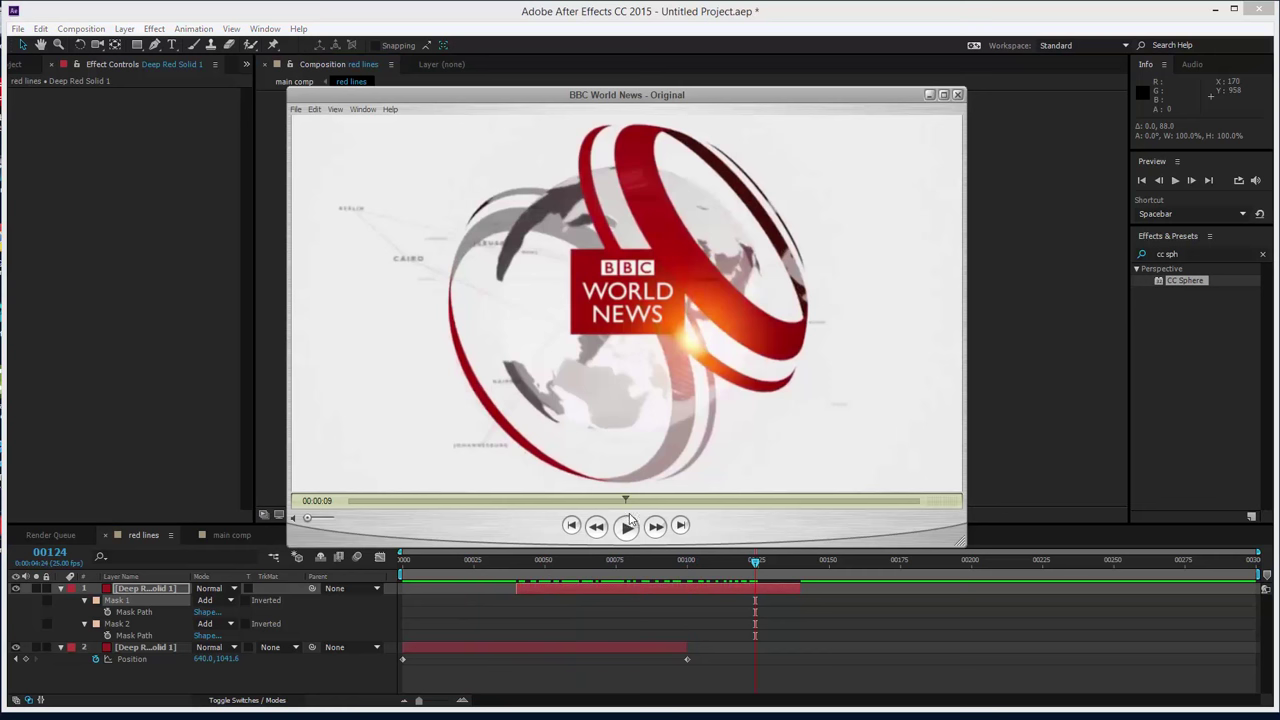
# Duplicate the masked stripe layer twice, delaying the copies later in time, the newest by 40 frames.
pyautogui.moveTo(630, 510)
pyautogui.mouseDown()
pyautogui.moveTo(594, 502)
pyautogui.moveTo(643, 519)
pyautogui.mouseUp()
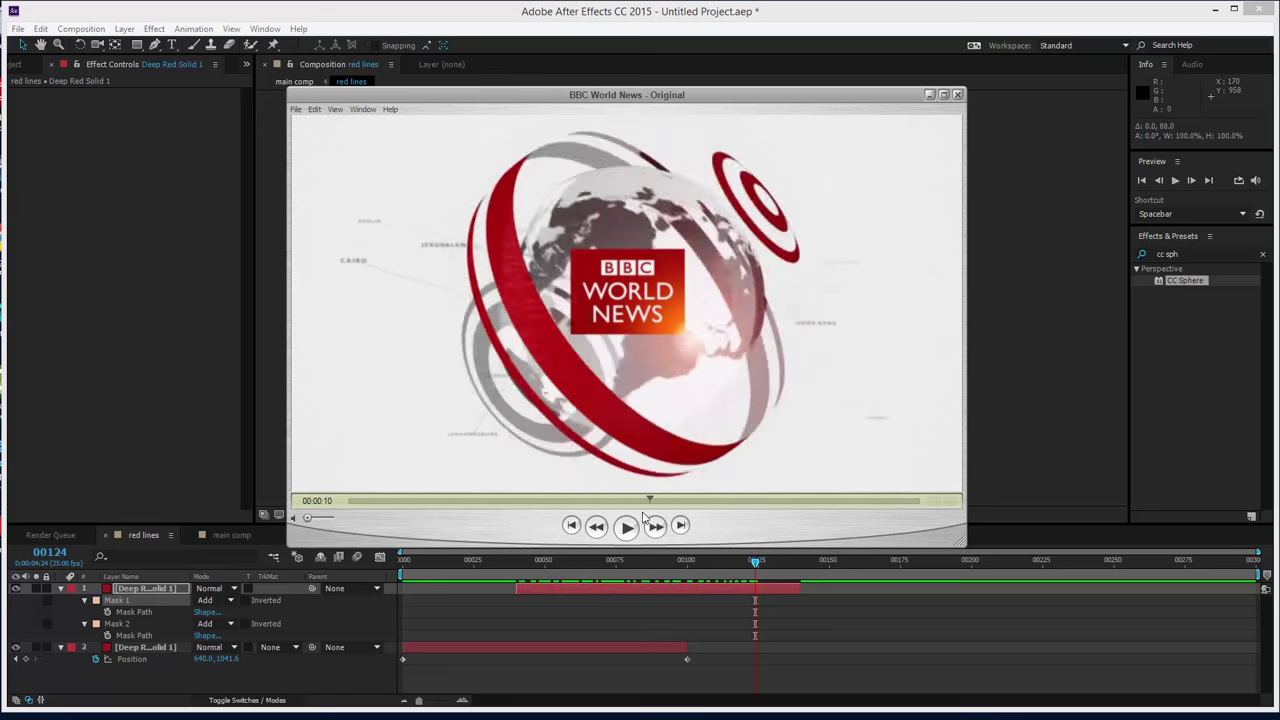
pyautogui.click(929, 94)
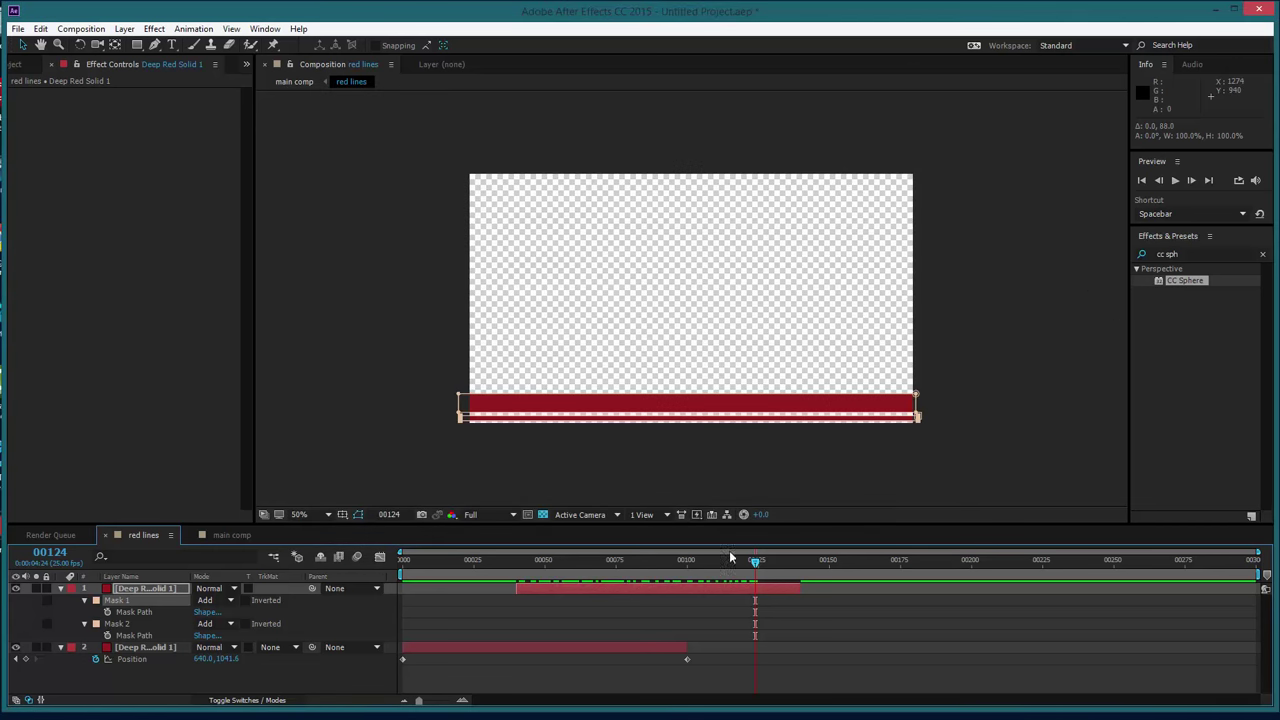
pyautogui.moveTo(737, 560); pyautogui.dragTo(633, 563)
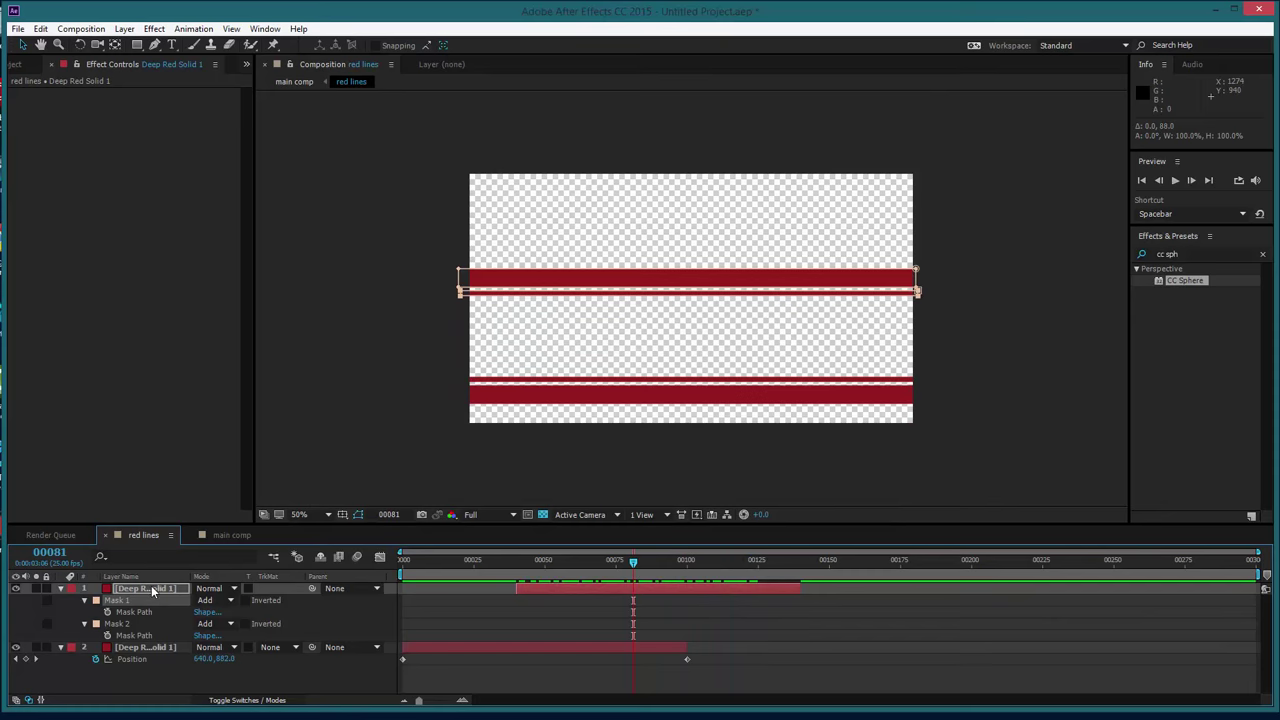
pyautogui.click(154, 590)
pyautogui.hotkey('ctrl', 'd')
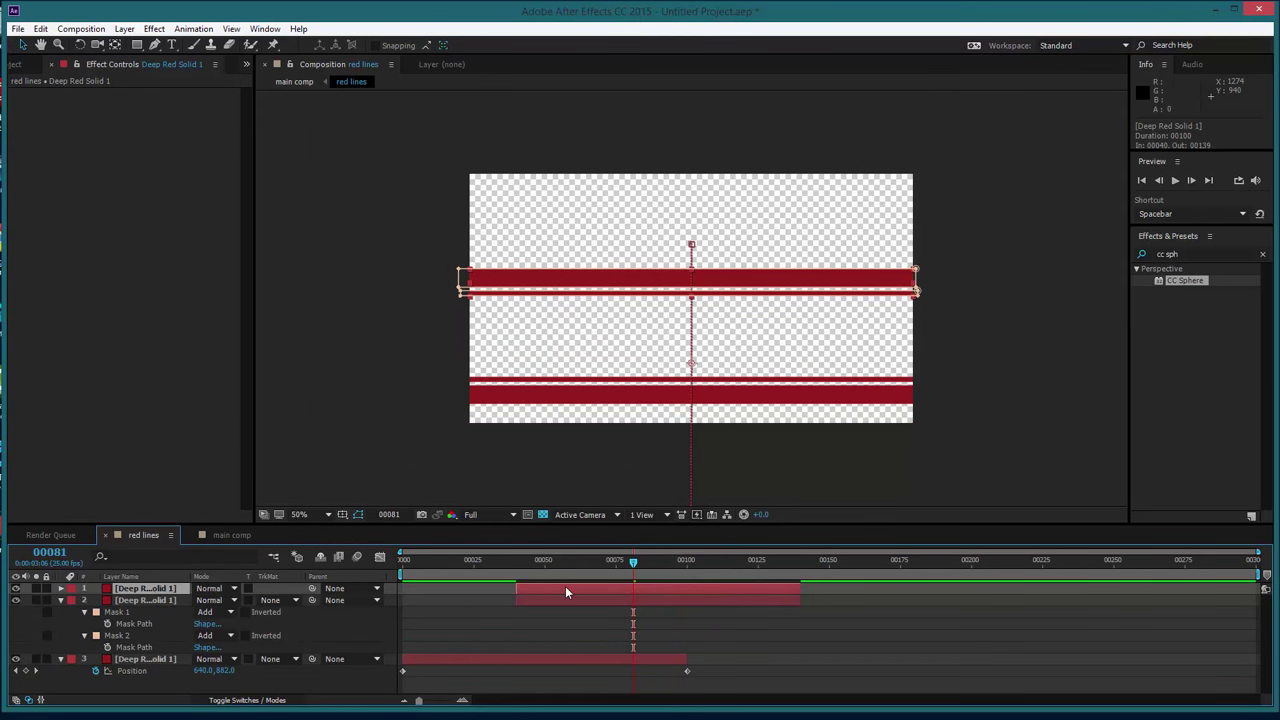
pyautogui.moveTo(594, 590); pyautogui.dragTo(721, 590)
pyautogui.moveTo(633, 560); pyautogui.dragTo(769, 591)
pyautogui.hotkey('ctrl', 'd')
pyautogui.moveTo(683, 561); pyautogui.dragTo(617, 586)
pyautogui.click(230, 536)
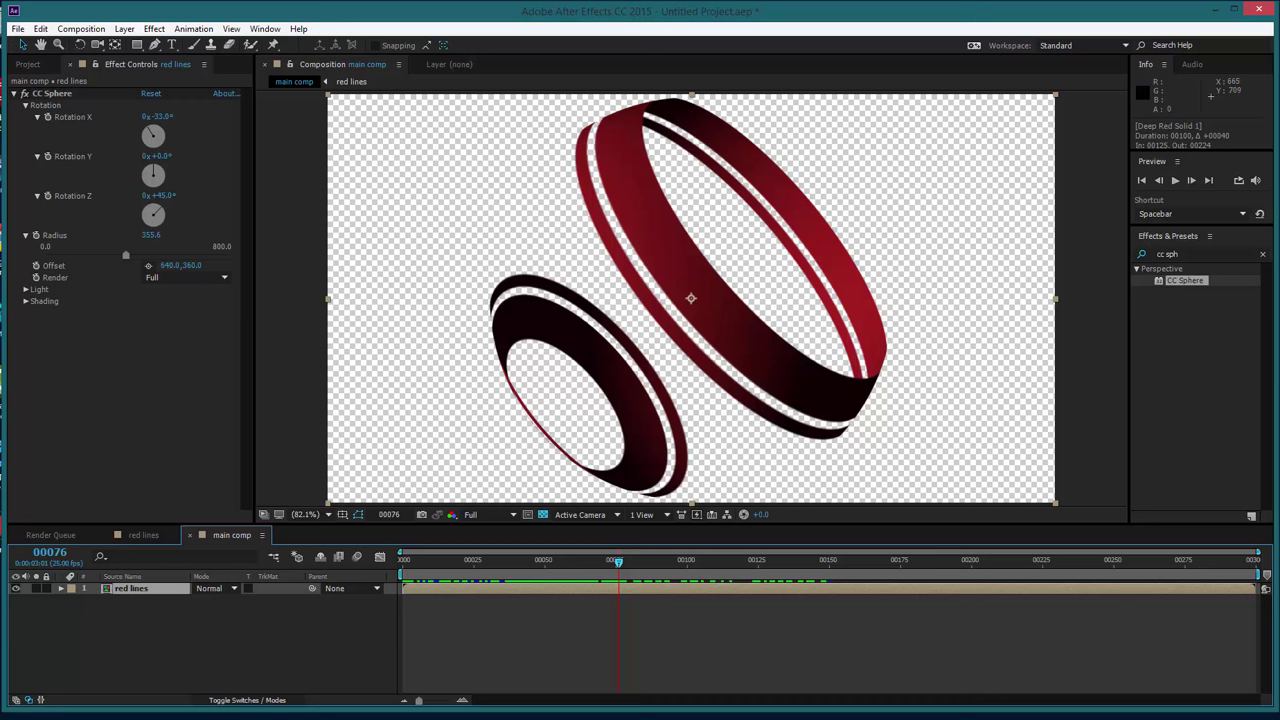
# Check the BBC reference clip, then raise CC Sphere Light Intensity to about 182 and swing Light Direction.
pyautogui.hotkey('alt', 'Tab')
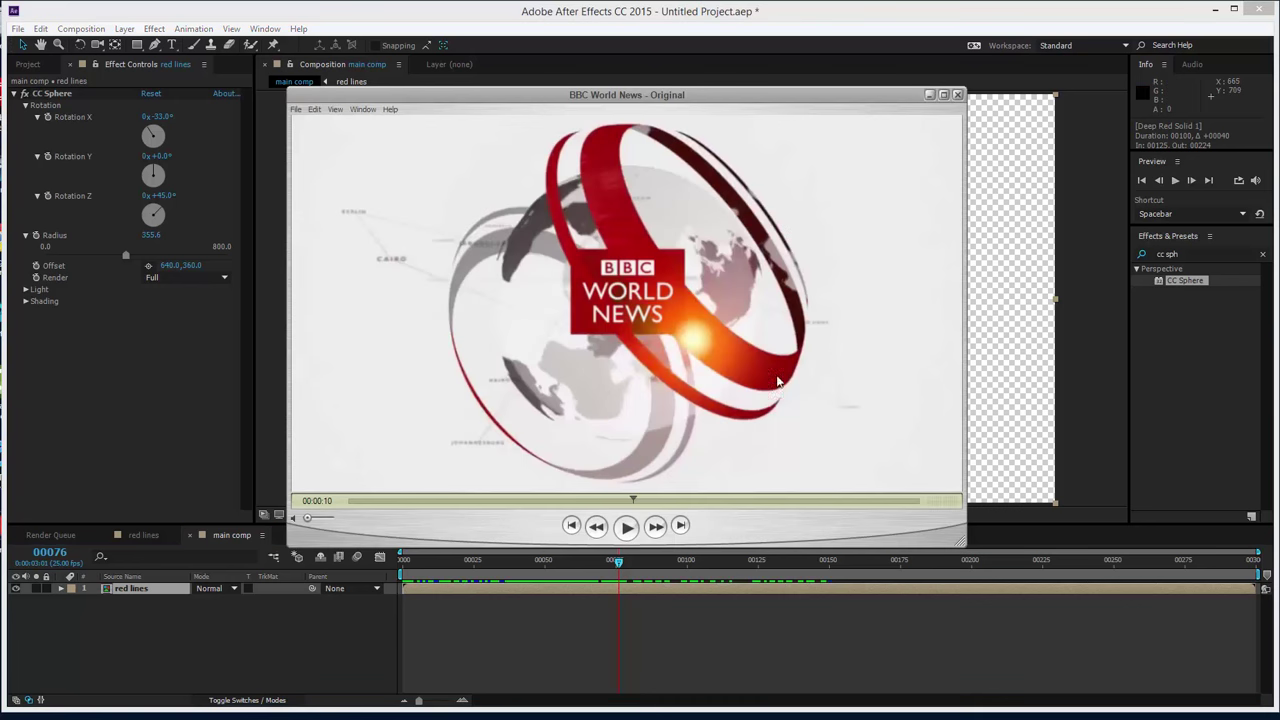
pyautogui.moveTo(757, 99); pyautogui.dragTo(857, 210)
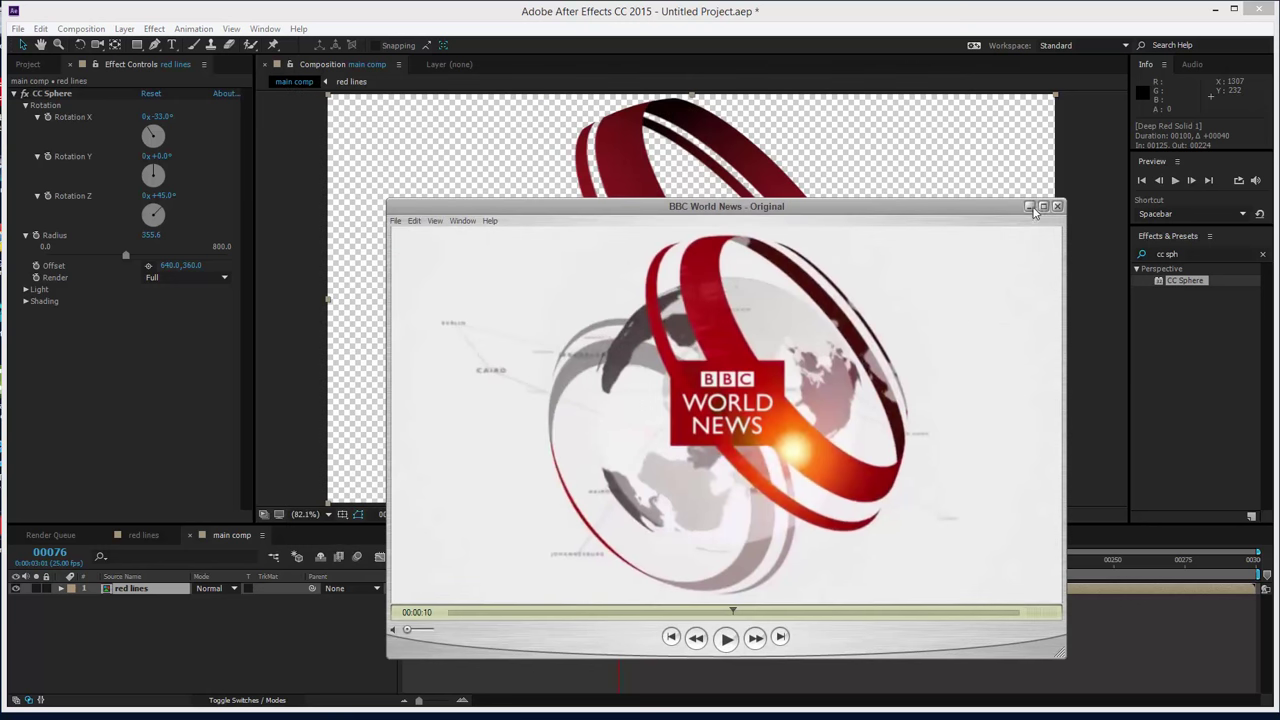
pyautogui.click(1030, 207)
pyautogui.click(26, 289)
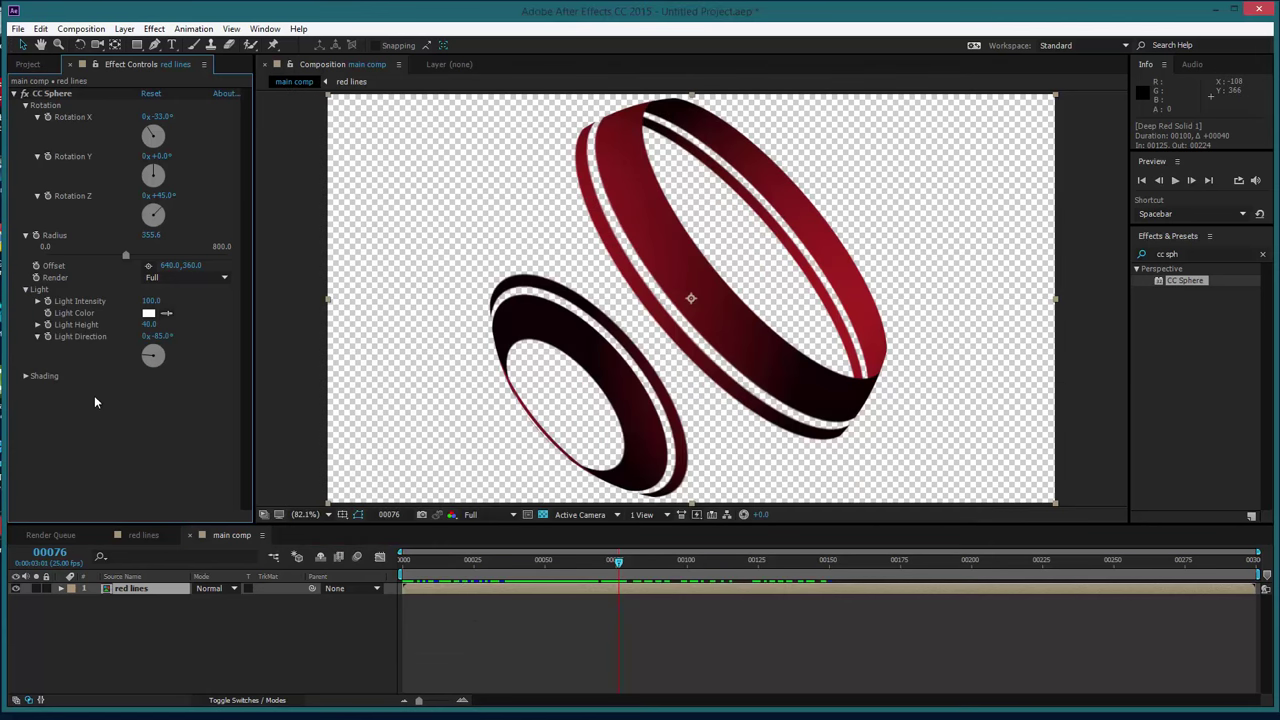
pyautogui.moveTo(151, 300); pyautogui.dragTo(217, 305)
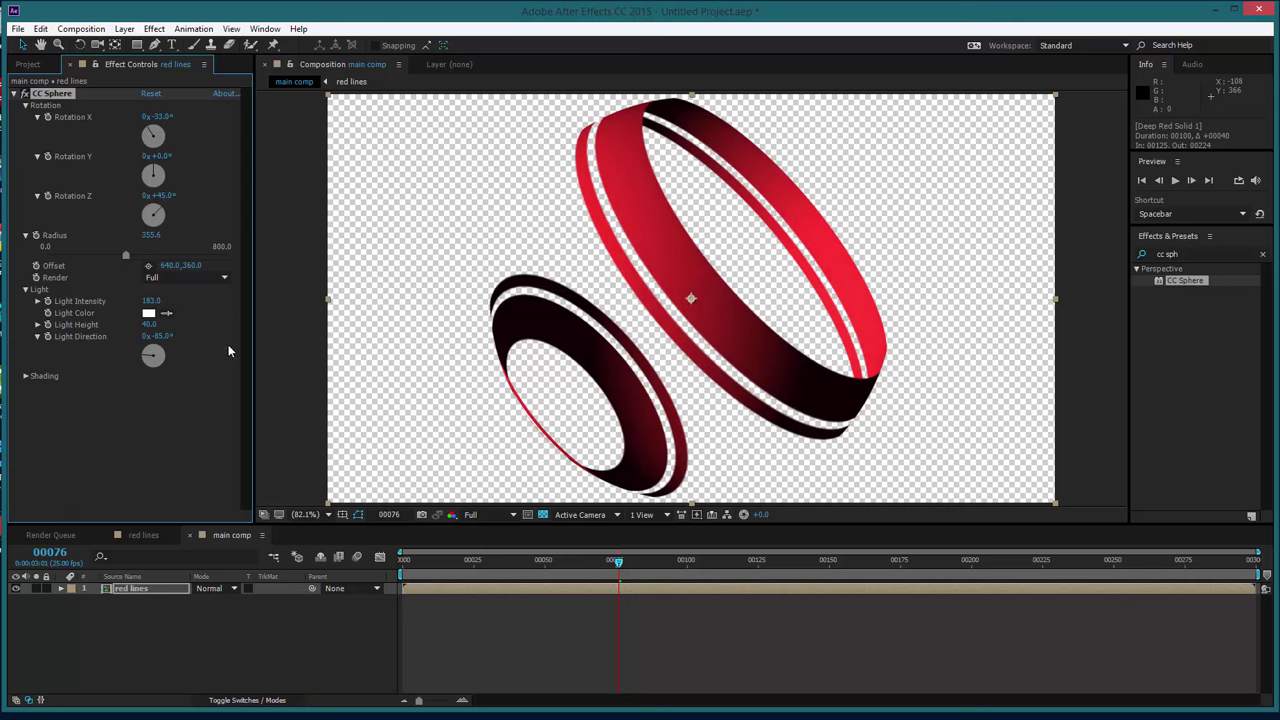
pyautogui.moveTo(149, 357); pyautogui.dragTo(166, 326)
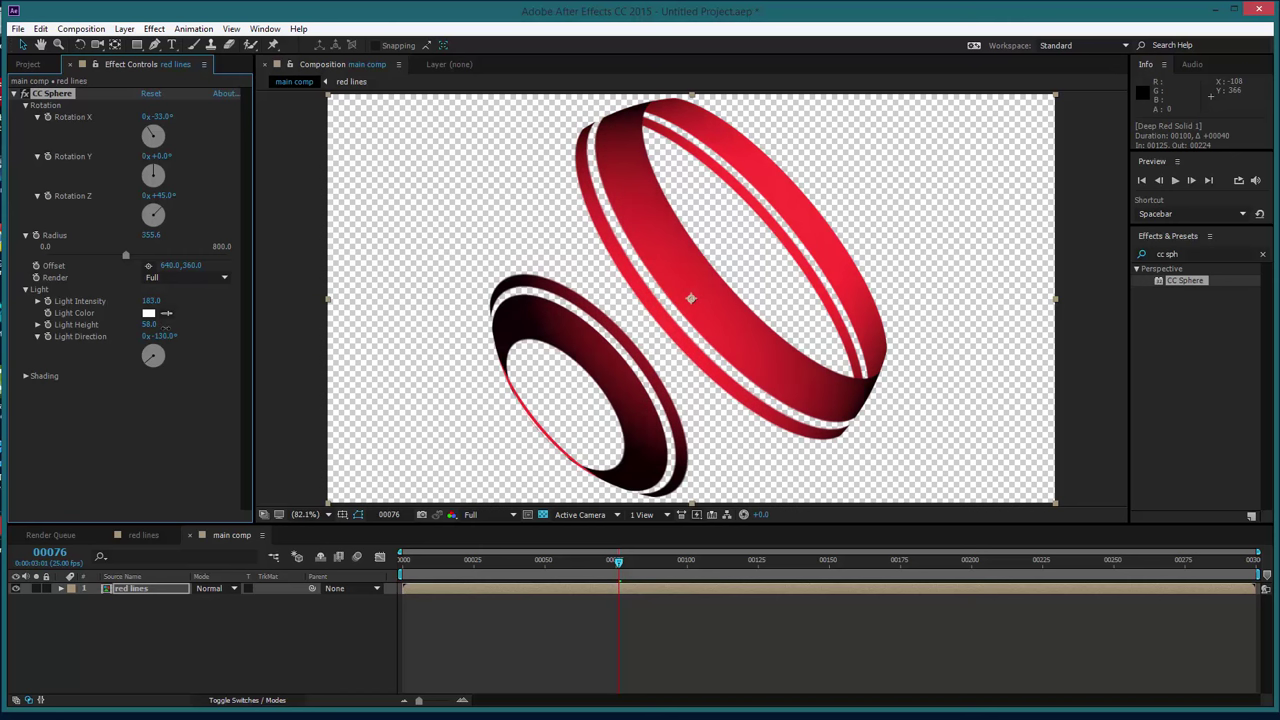
# Set Shading Specular to 100, lower Light Intensity to 111, and preview to frame 00066.
pyautogui.click(27, 376)
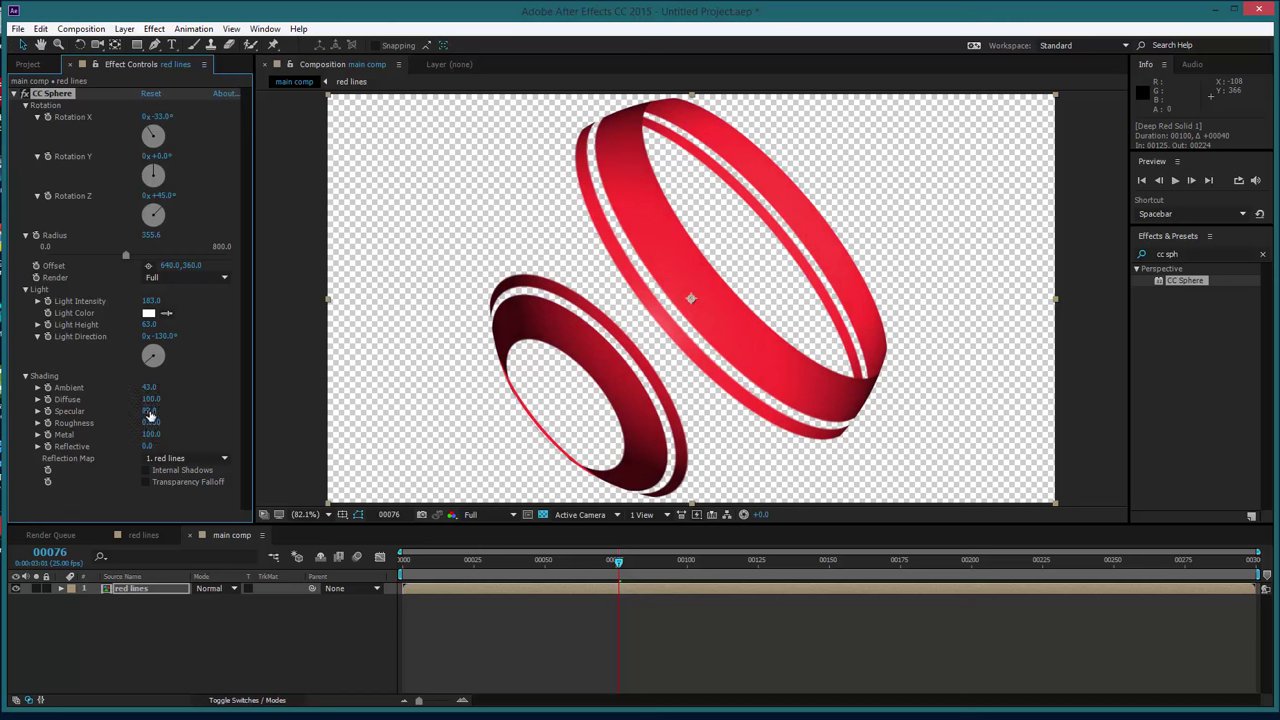
pyautogui.moveTo(149, 411)
pyautogui.mouseDown()
pyautogui.moveTo(164, 413)
pyautogui.moveTo(132, 400)
pyautogui.mouseUp()
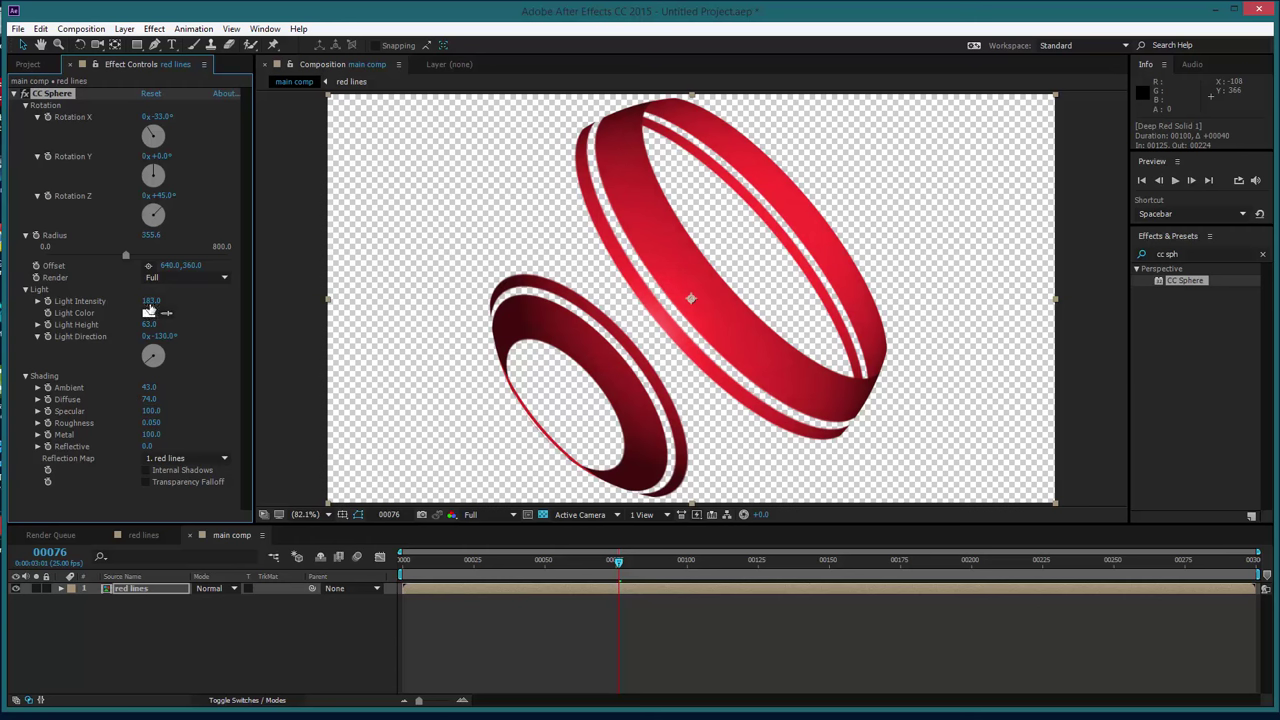
pyautogui.moveTo(585, 562); pyautogui.dragTo(531, 563)
pyautogui.moveTo(147, 305); pyautogui.dragTo(137, 305)
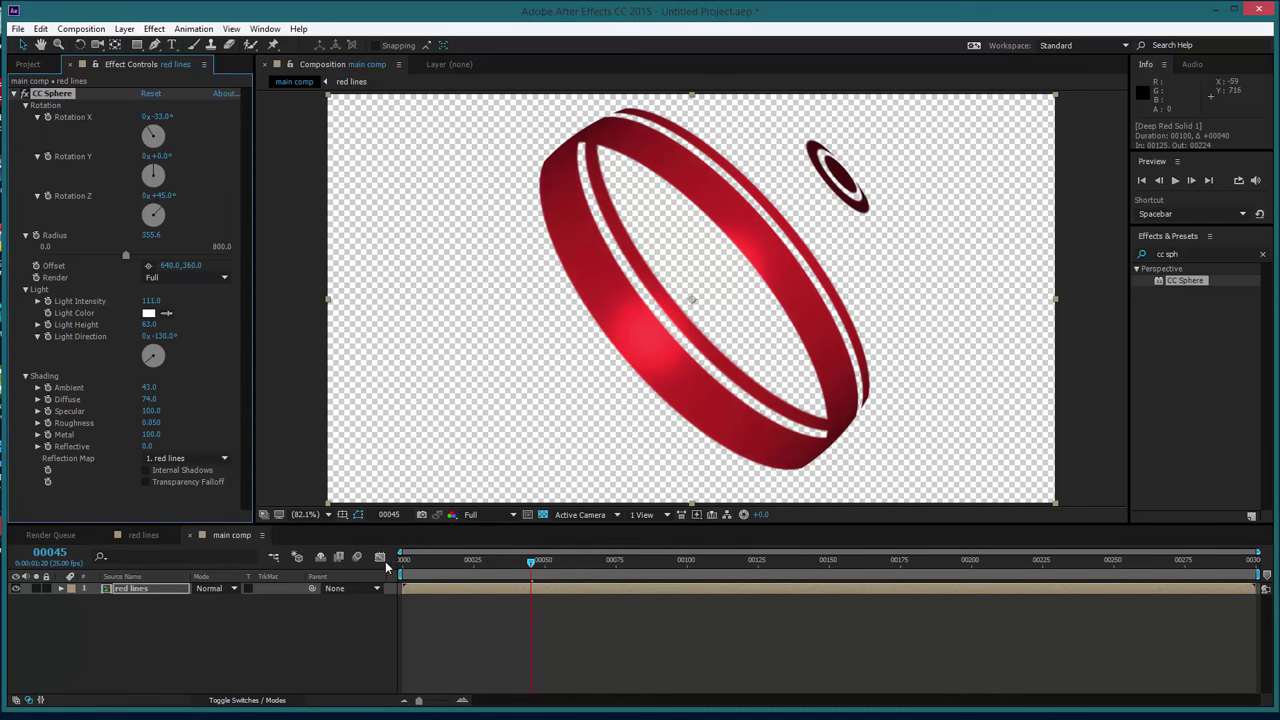
pyautogui.moveTo(539, 563); pyautogui.dragTo(602, 575)
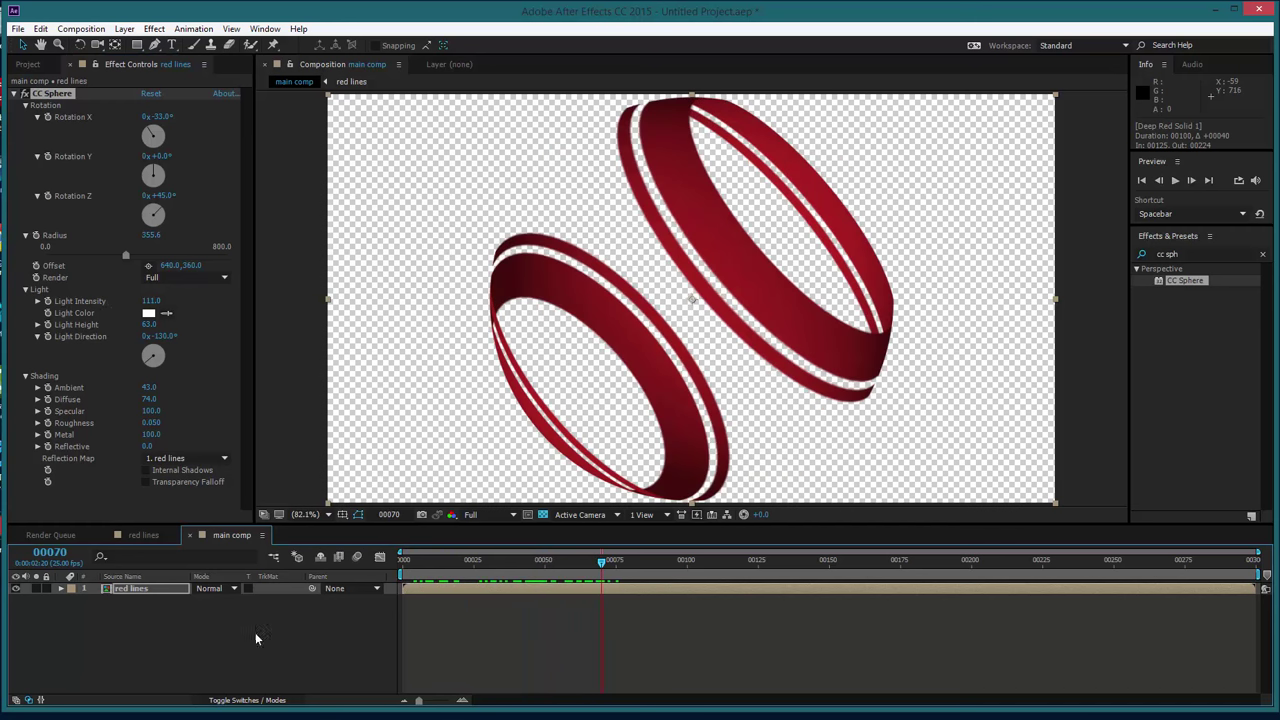
pyautogui.moveTo(441, 564); pyautogui.dragTo(590, 563)
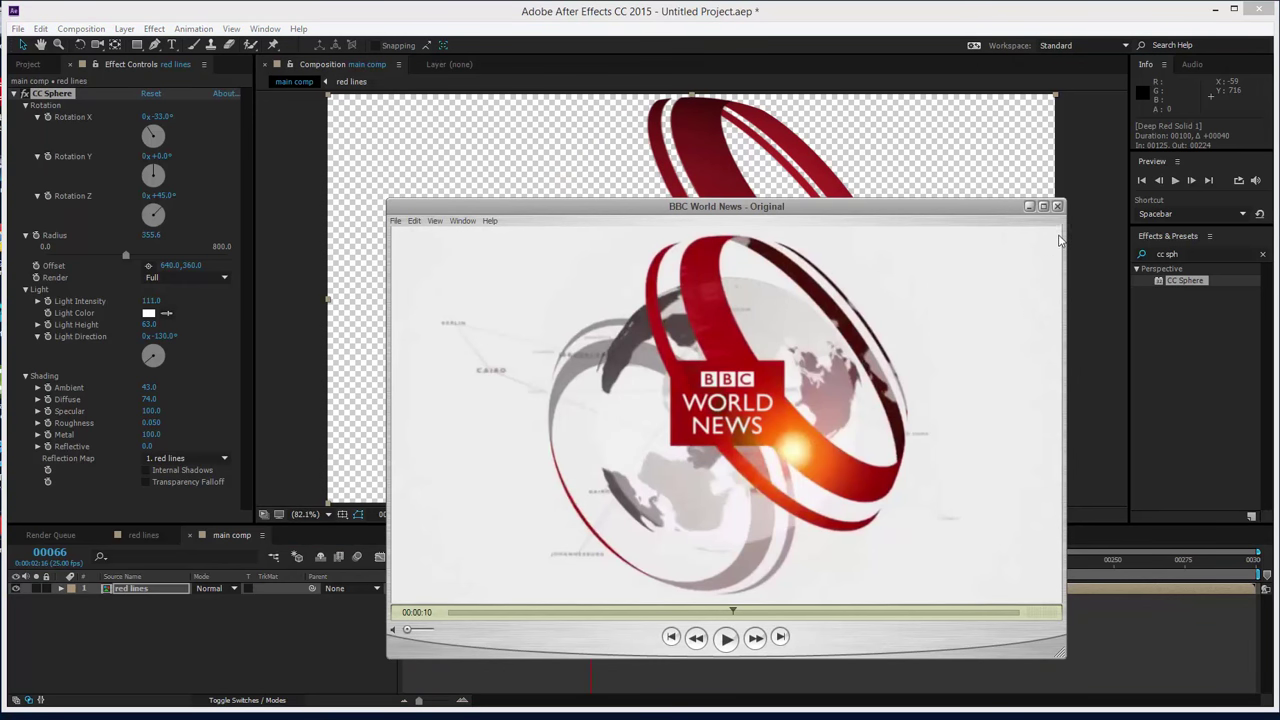
# Drag earth.png from the Project panel's images folder into the main comp and scale it to 66%.
pyautogui.click(1032, 208)
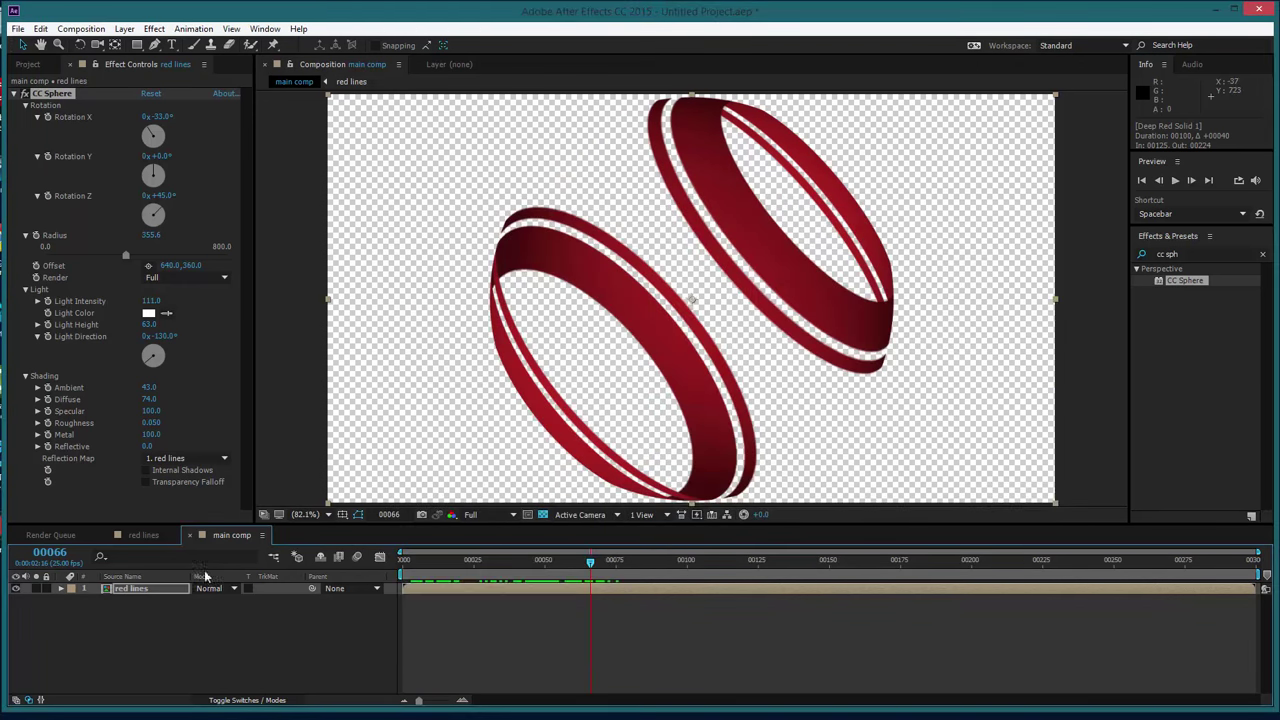
pyautogui.click(36, 65)
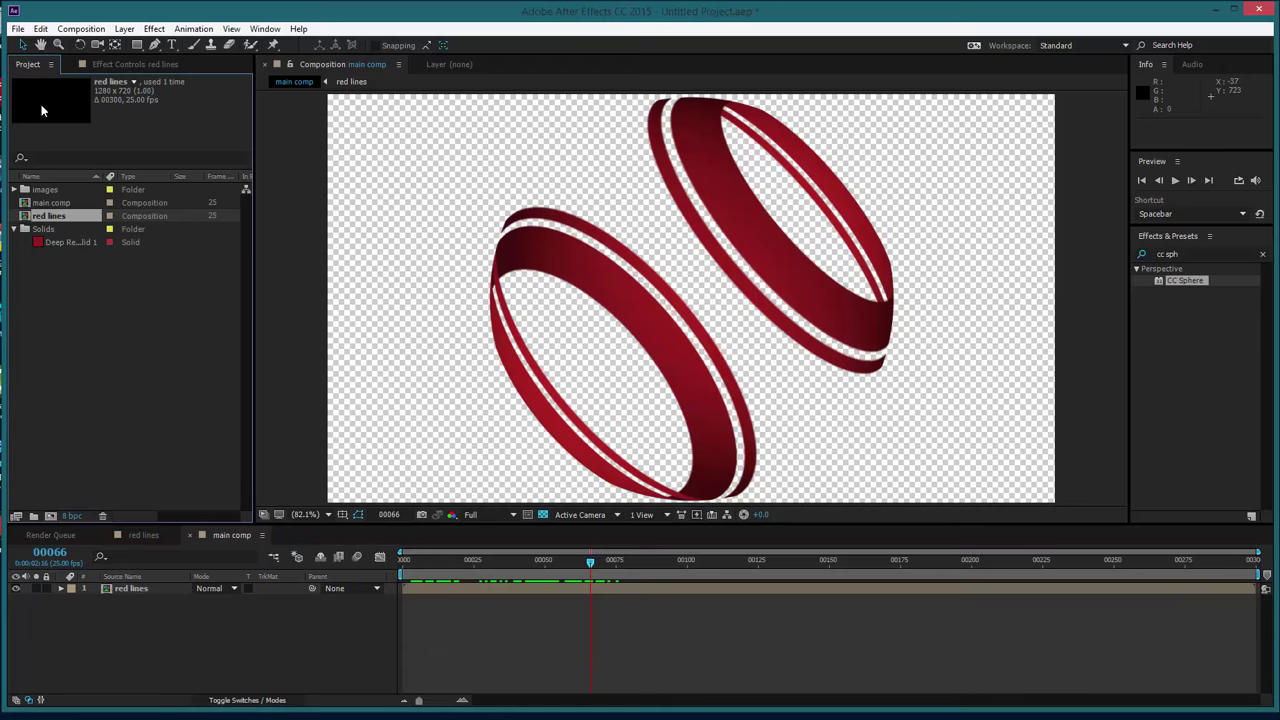
pyautogui.click(15, 190)
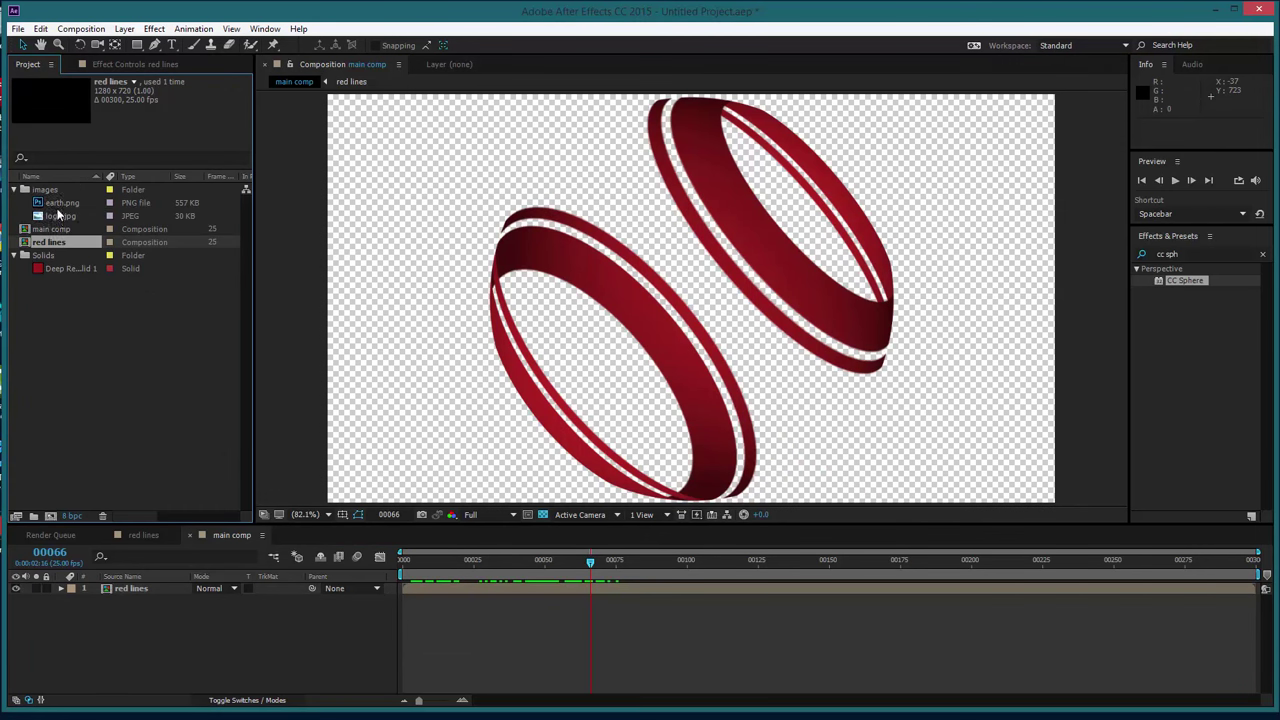
pyautogui.moveTo(58, 206); pyautogui.dragTo(106, 258)
pyautogui.moveTo(60, 213); pyautogui.dragTo(150, 590)
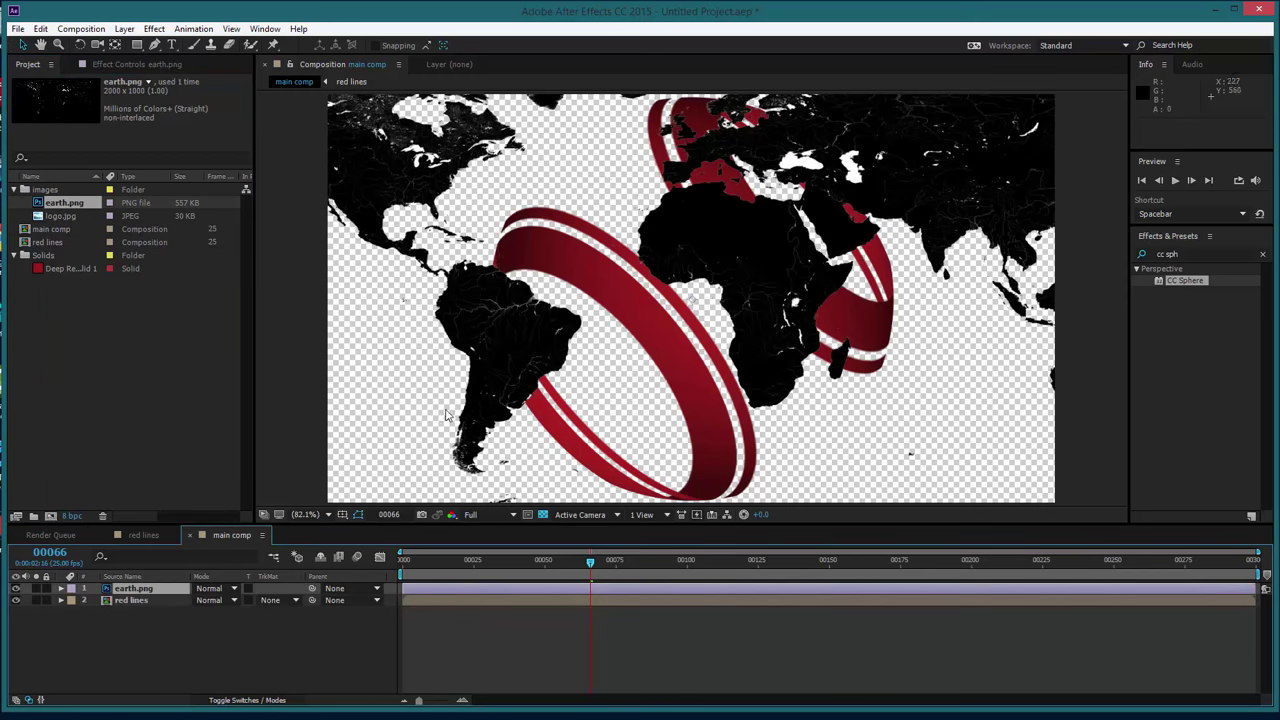
pyautogui.press('s')
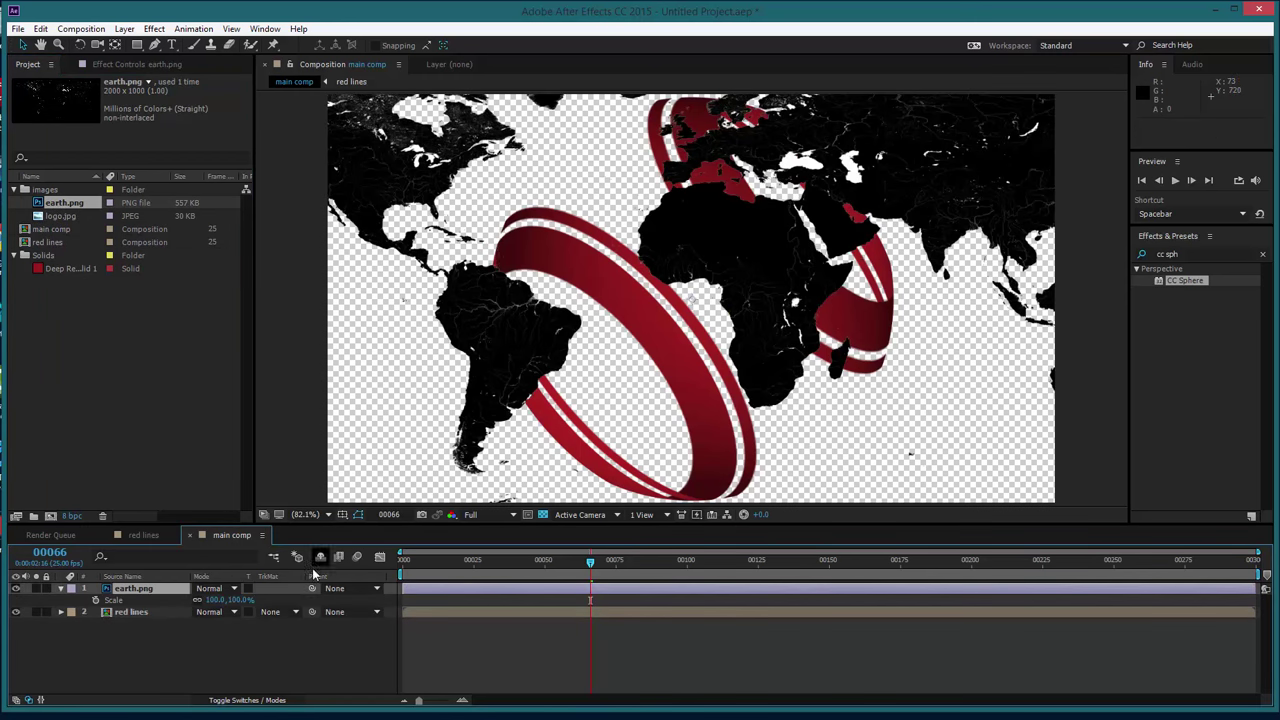
pyautogui.moveTo(222, 602); pyautogui.dragTo(180, 593)
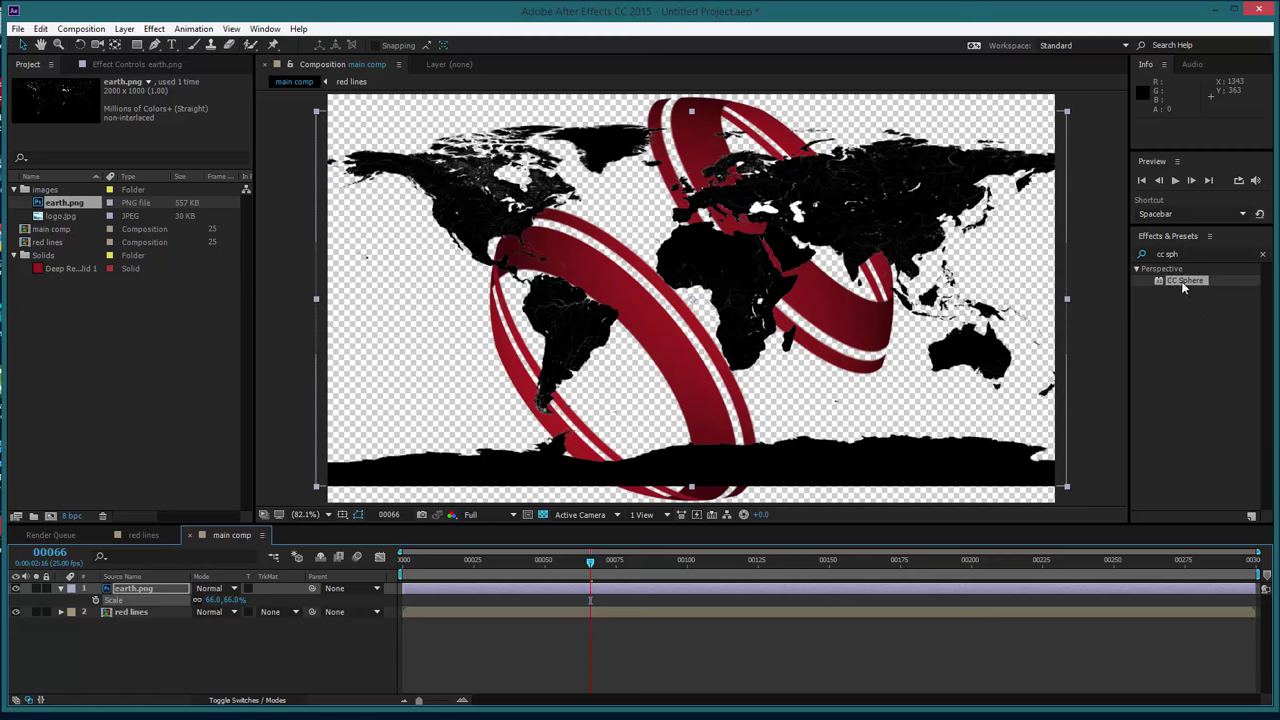
# Apply CC Sphere to the earth.png layer and increase its Radius from 200 to 414.
pyautogui.moveTo(1180, 283); pyautogui.dragTo(158, 596)
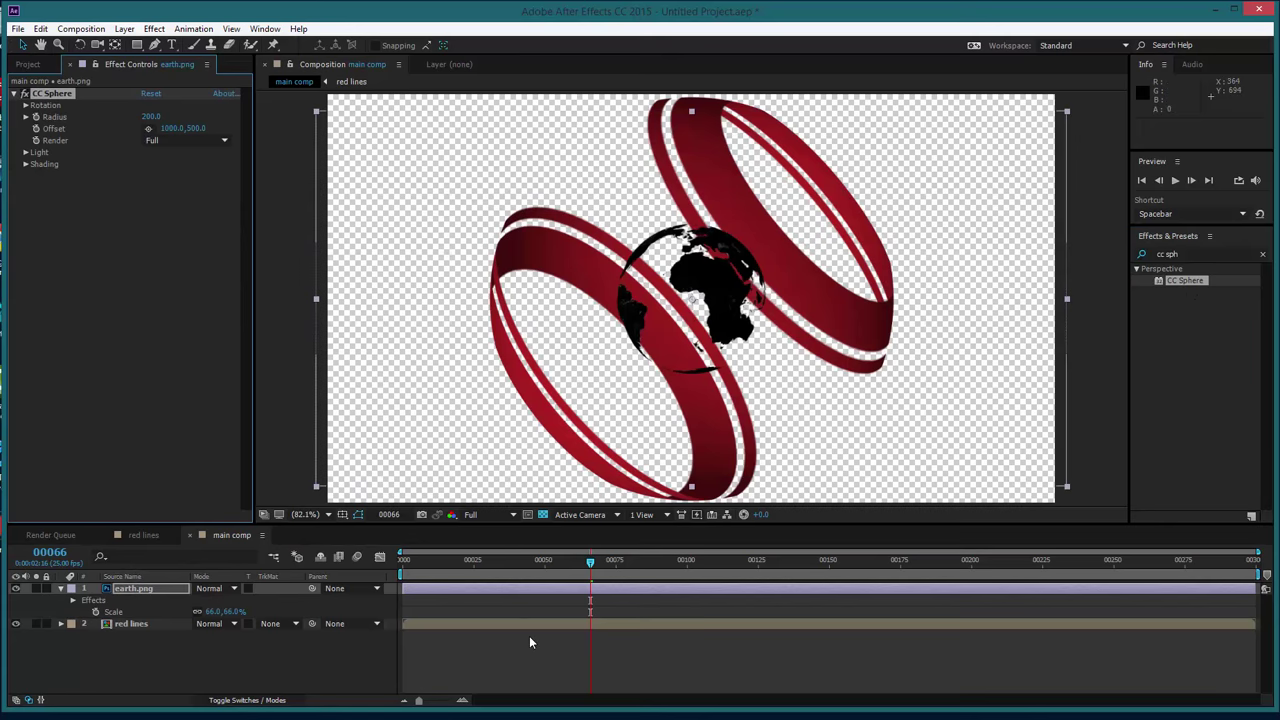
pyautogui.moveTo(519, 561); pyautogui.dragTo(613, 562)
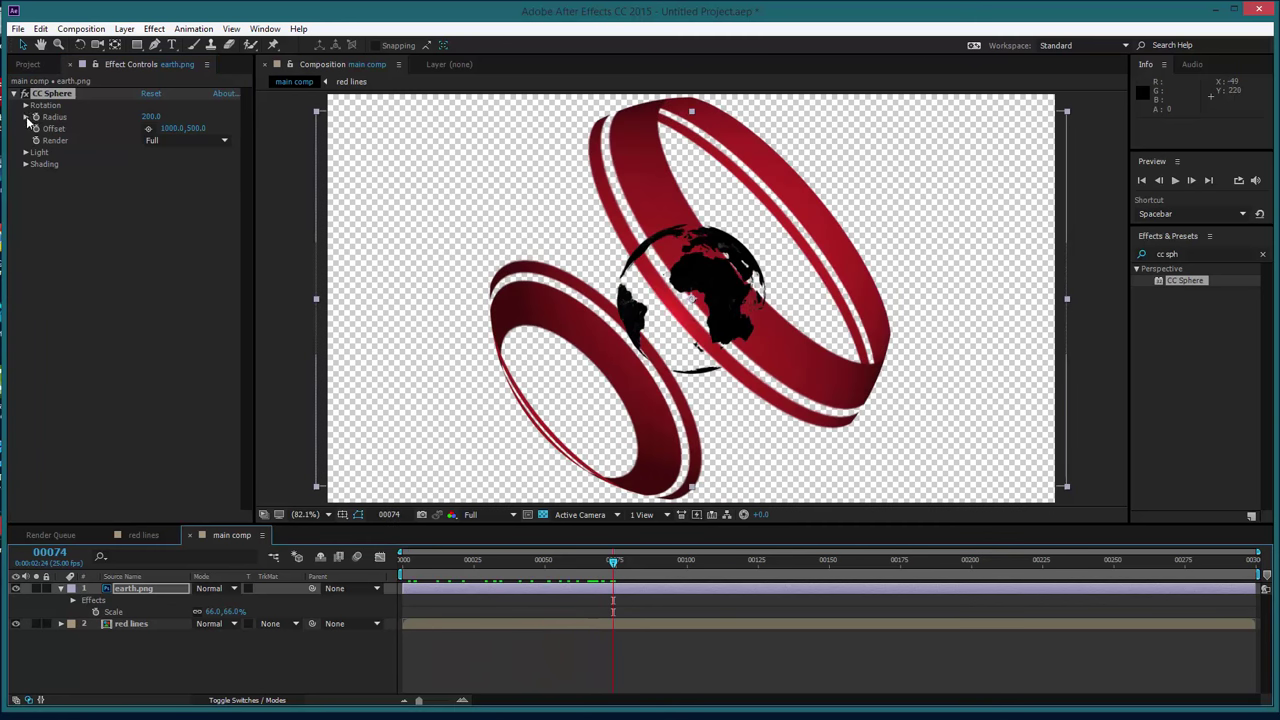
pyautogui.moveTo(149, 118); pyautogui.dragTo(300, 118)
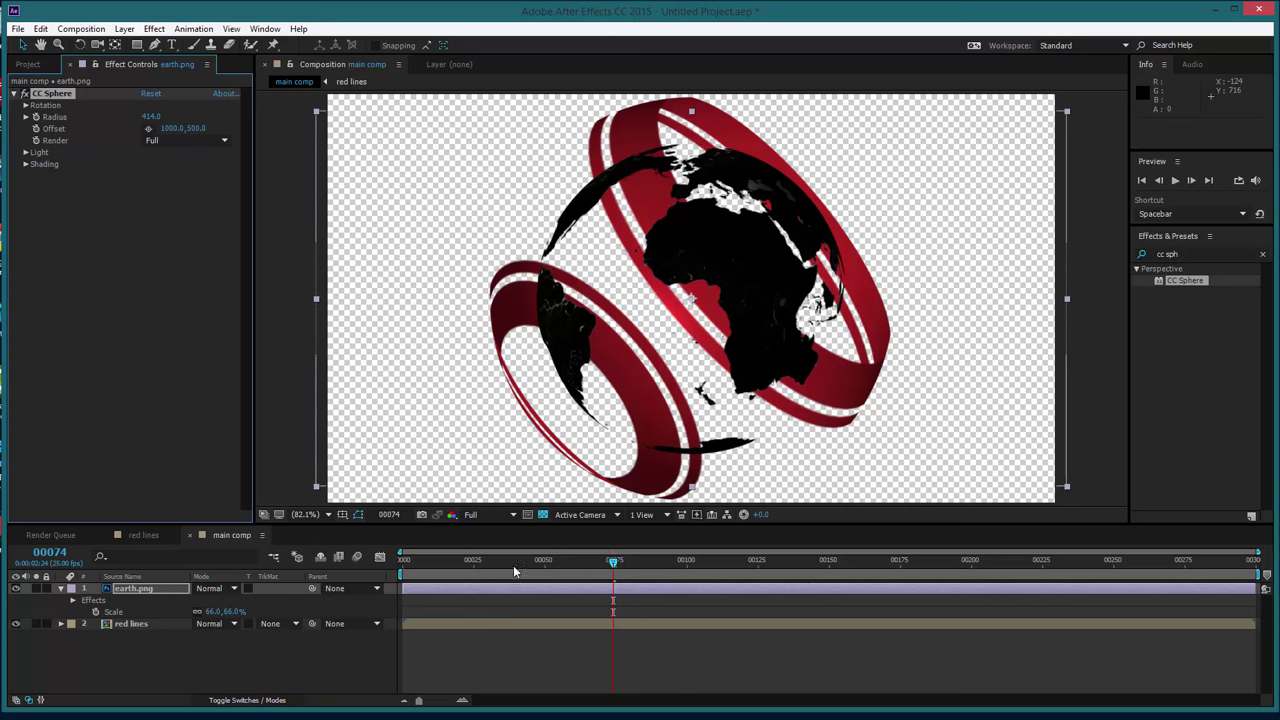
pyautogui.press('Home')
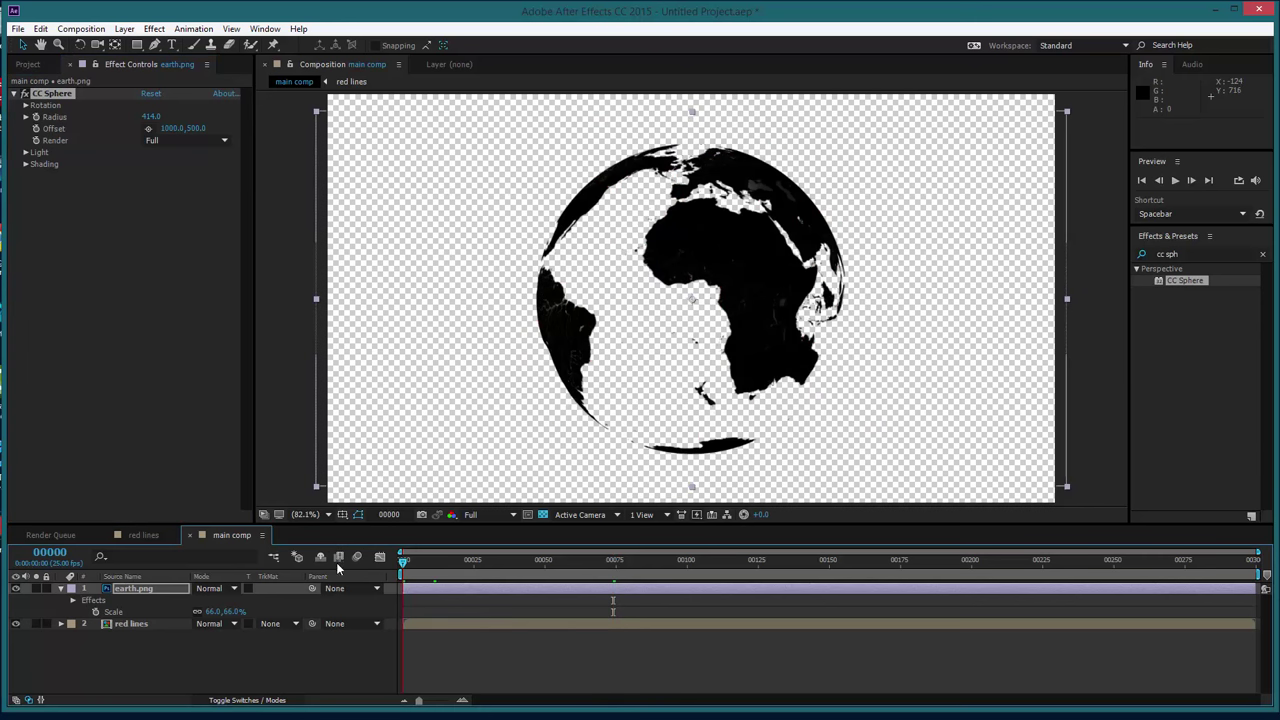
# Expand the earth layer's CC Sphere Rotation and give Rotation Y the expression time*-30.
pyautogui.click(72, 601)
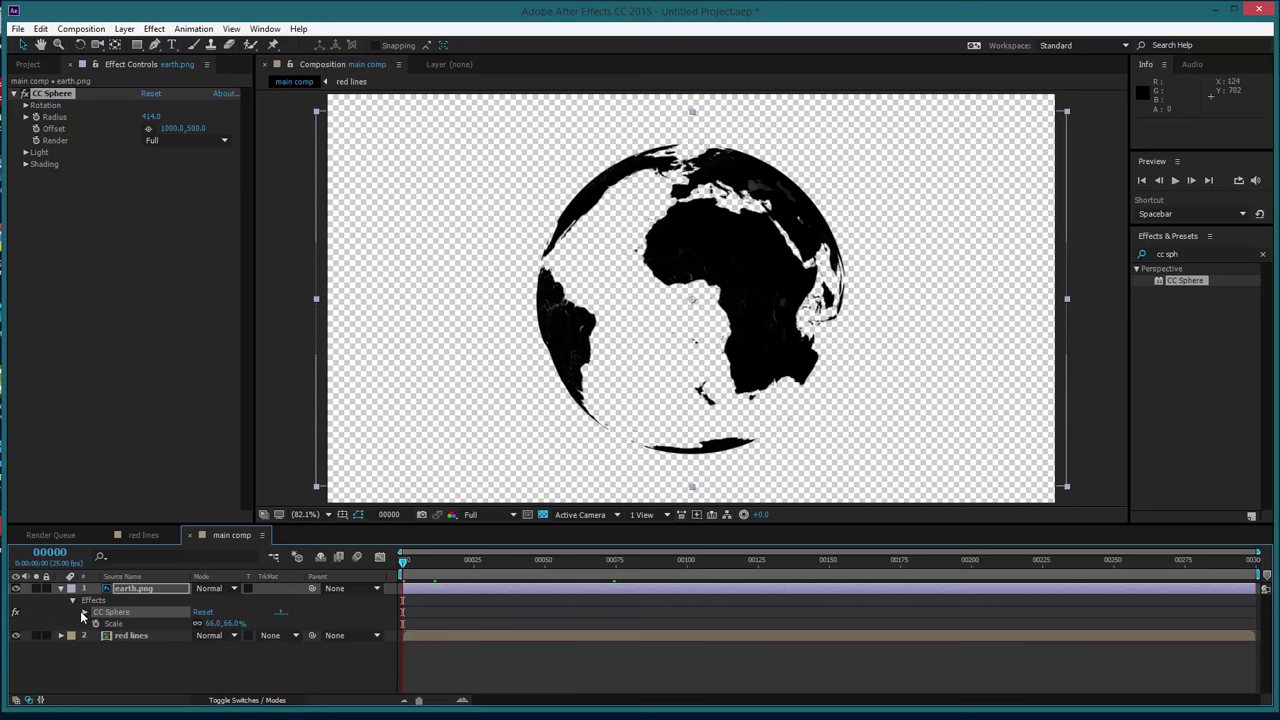
pyautogui.click(86, 619)
pyautogui.click(85, 614)
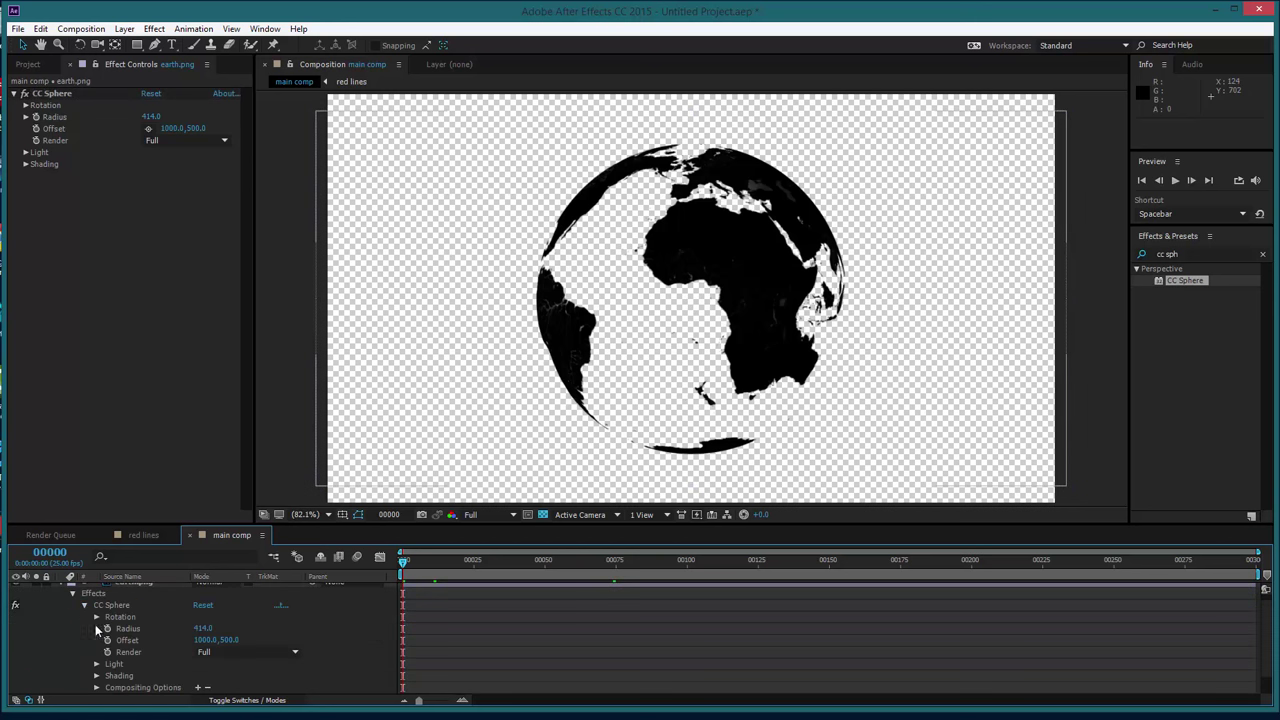
pyautogui.click(97, 617)
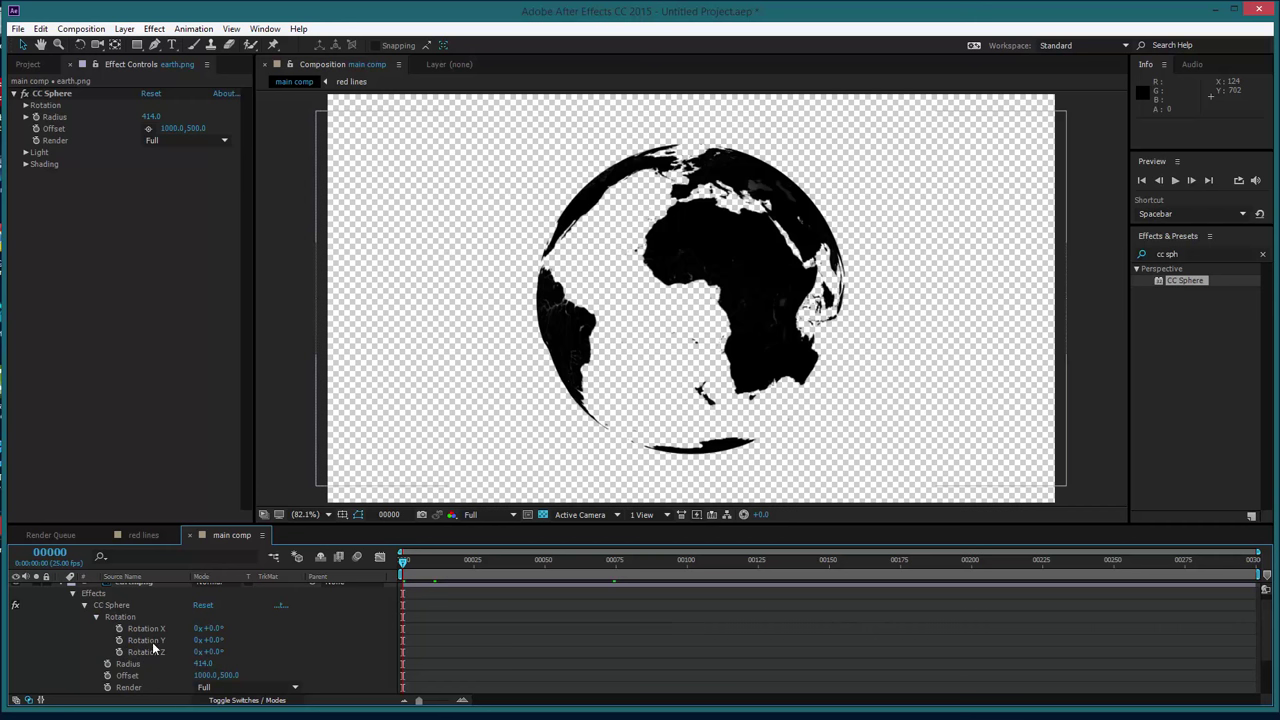
pyautogui.moveTo(211, 646); pyautogui.dragTo(257, 646)
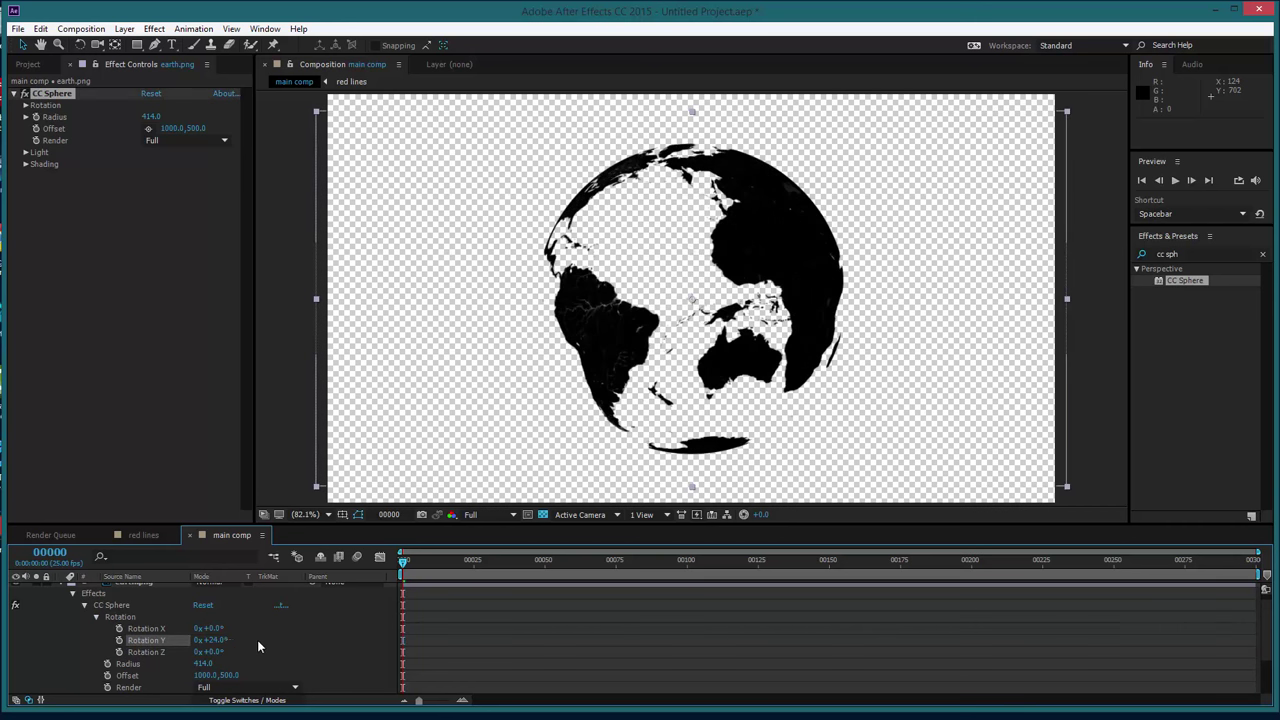
pyautogui.keyDown('alt'); pyautogui.click(119, 641); pyautogui.keyUp('alt')
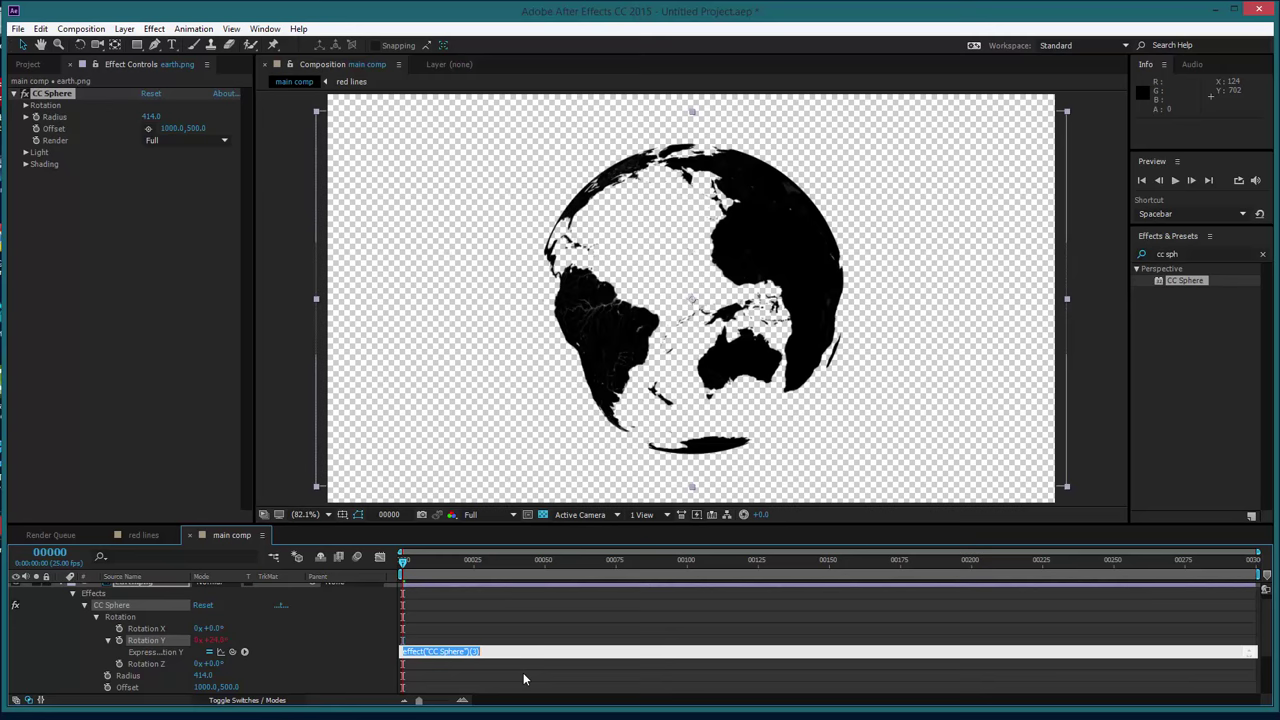
pyautogui.write('time*-30')
pyautogui.moveTo(412, 567)
pyautogui.mouseDown()
pyautogui.moveTo(538, 578)
pyautogui.moveTo(680, 568)
pyautogui.moveTo(402, 568)
pyautogui.mouseUp()
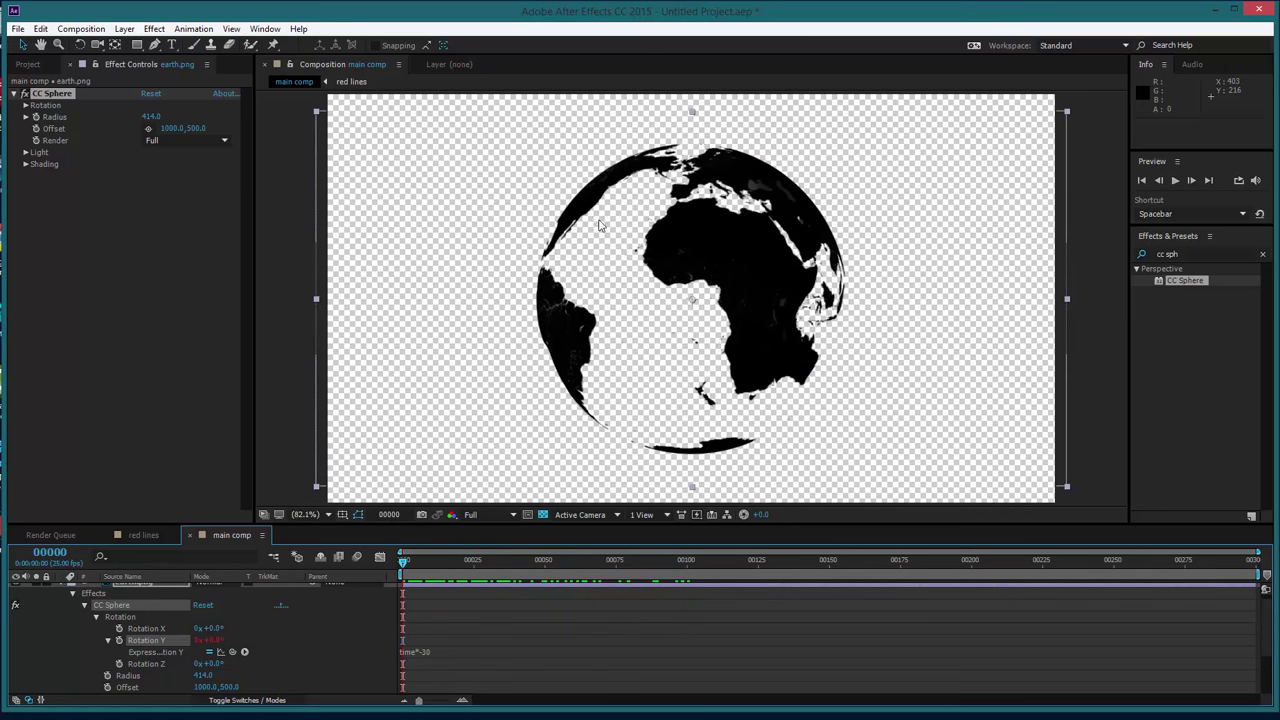
# Rotate the earth layer about 42° in 3D with the Rotation tool, then preview the tilted globe.
pyautogui.press('w')
pyautogui.moveTo(887, 268); pyautogui.dragTo(856, 421)
pyautogui.moveTo(418, 572); pyautogui.dragTo(513, 573)
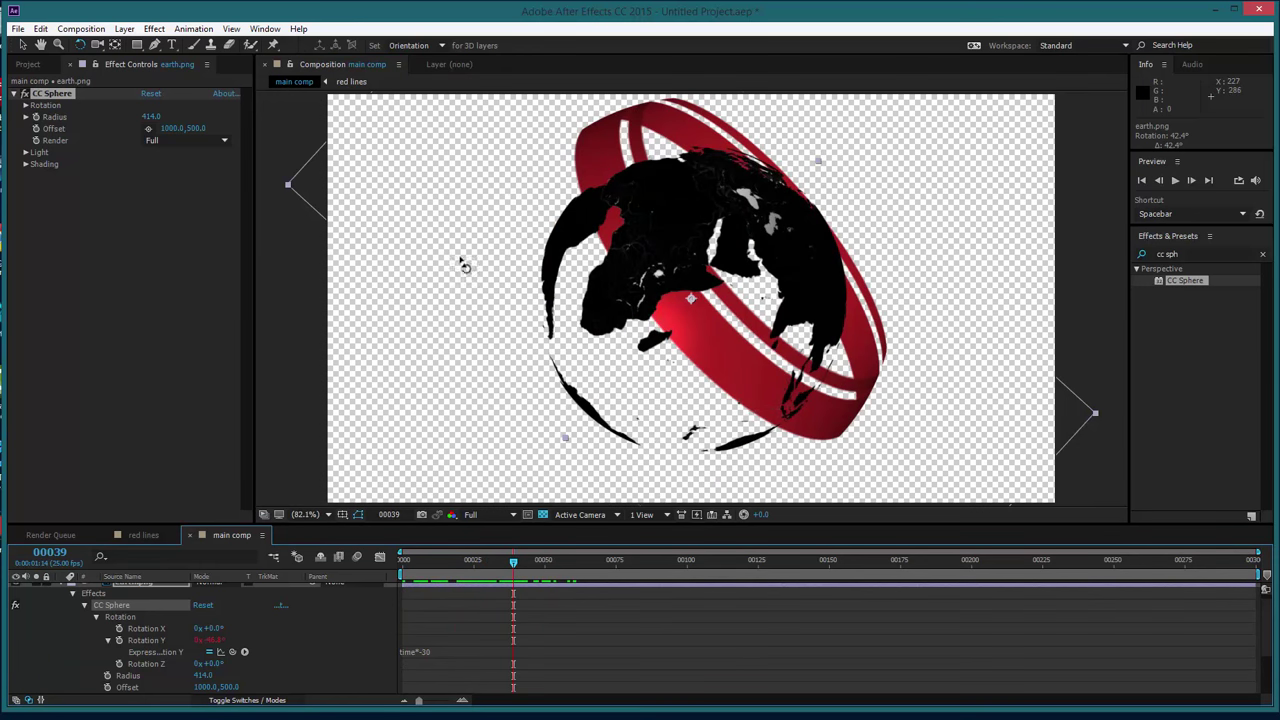
pyautogui.moveTo(435, 575); pyautogui.dragTo(559, 587)
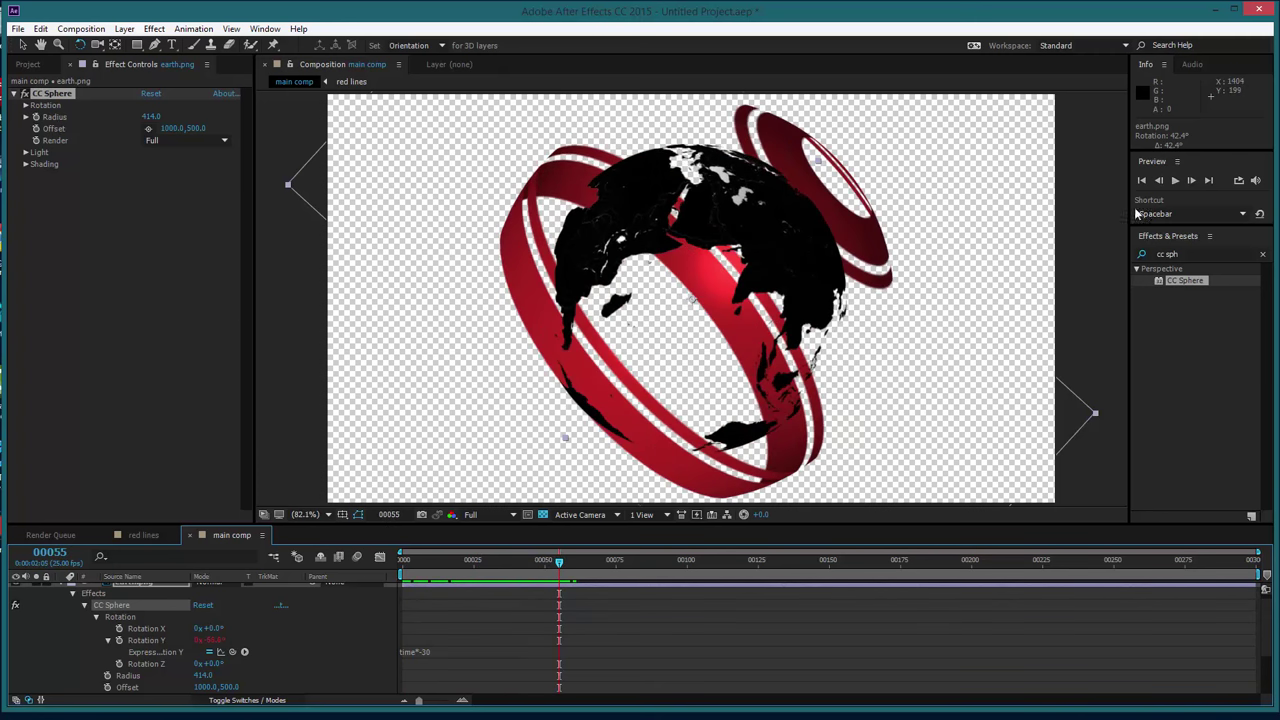
# Apply a Tint effect to earth.png with Map Black To set to grey 626262.
pyautogui.click(1183, 253)
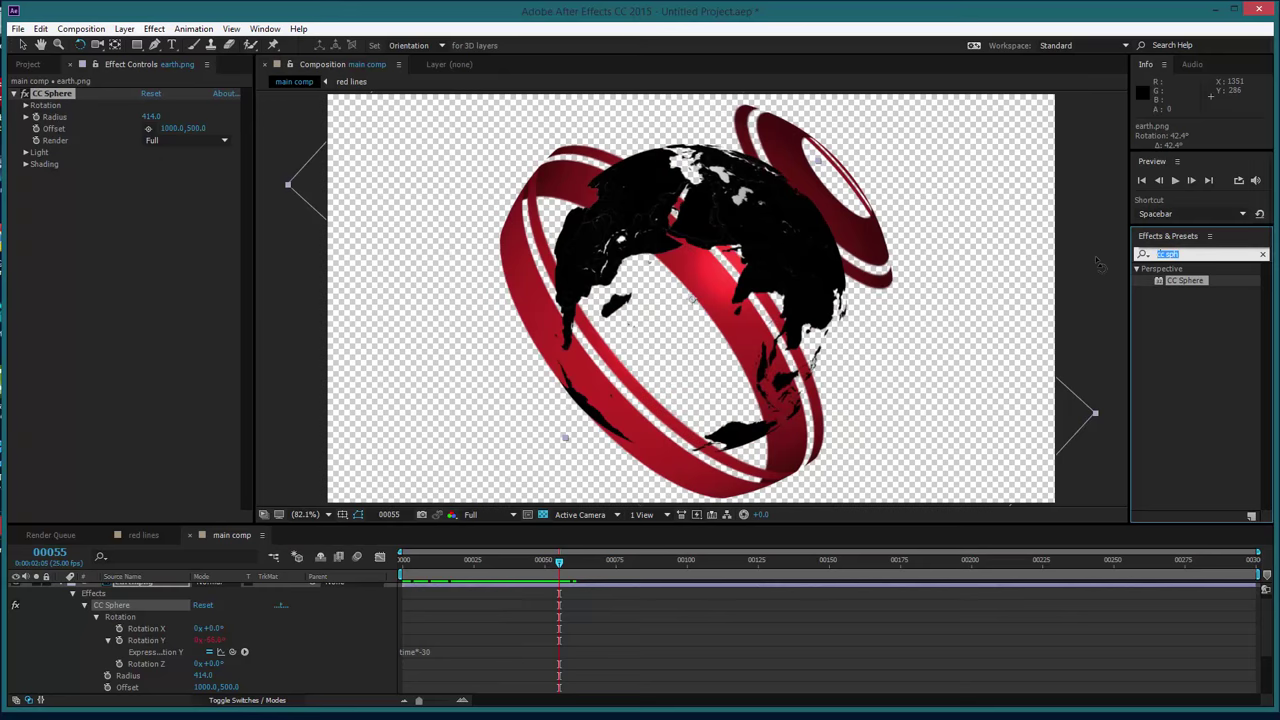
pyautogui.write('tint')
pyautogui.moveTo(1173, 315); pyautogui.dragTo(148, 590)
pyautogui.click(149, 188)
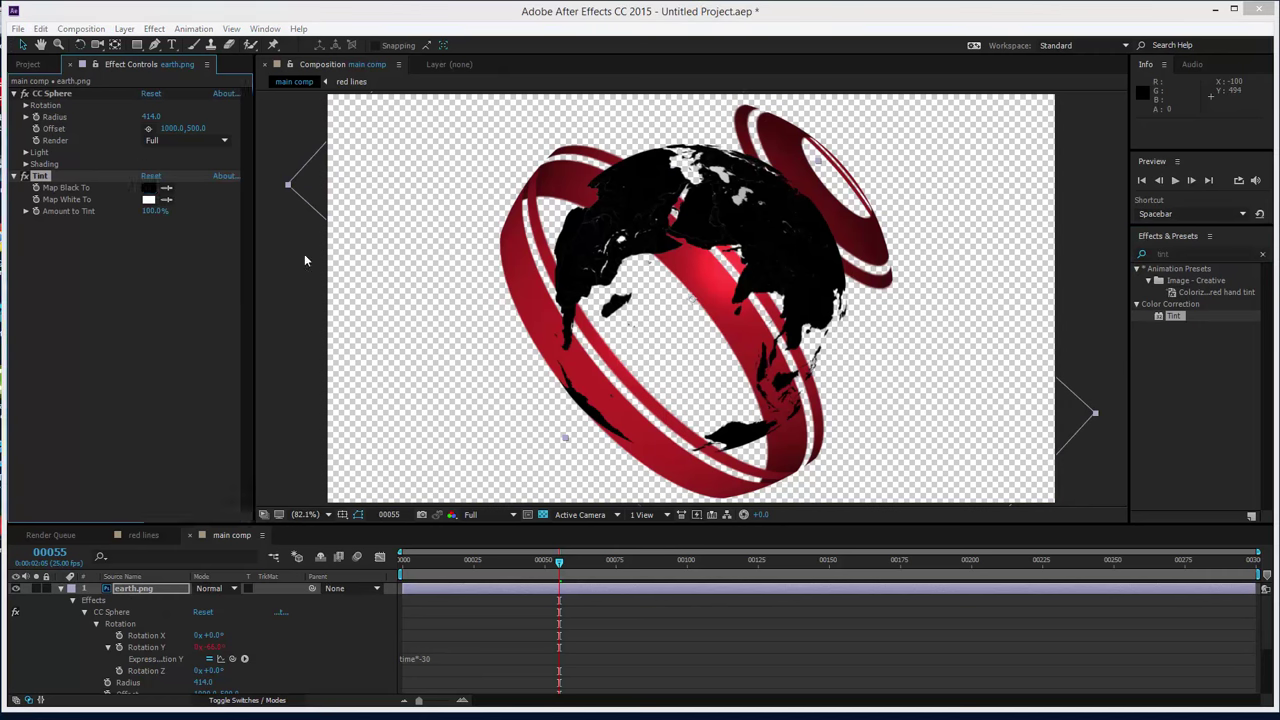
pyautogui.click(157, 469)
pyautogui.moveTo(157, 469); pyautogui.dragTo(155, 475)
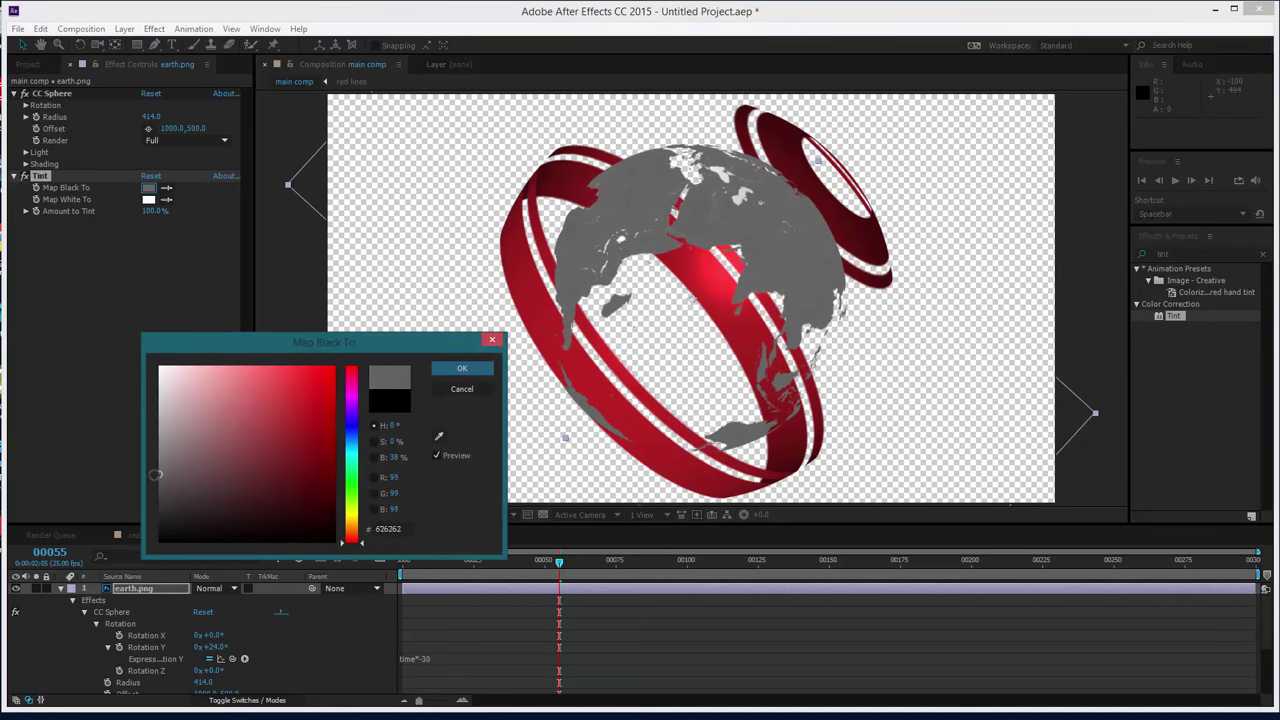
pyautogui.click(462, 368)
# Set Amount to Tint to 32% and the earth layer's opacity to 68%.
pyautogui.click(420, 556)
pyautogui.press('space')
pyautogui.click(484, 568)
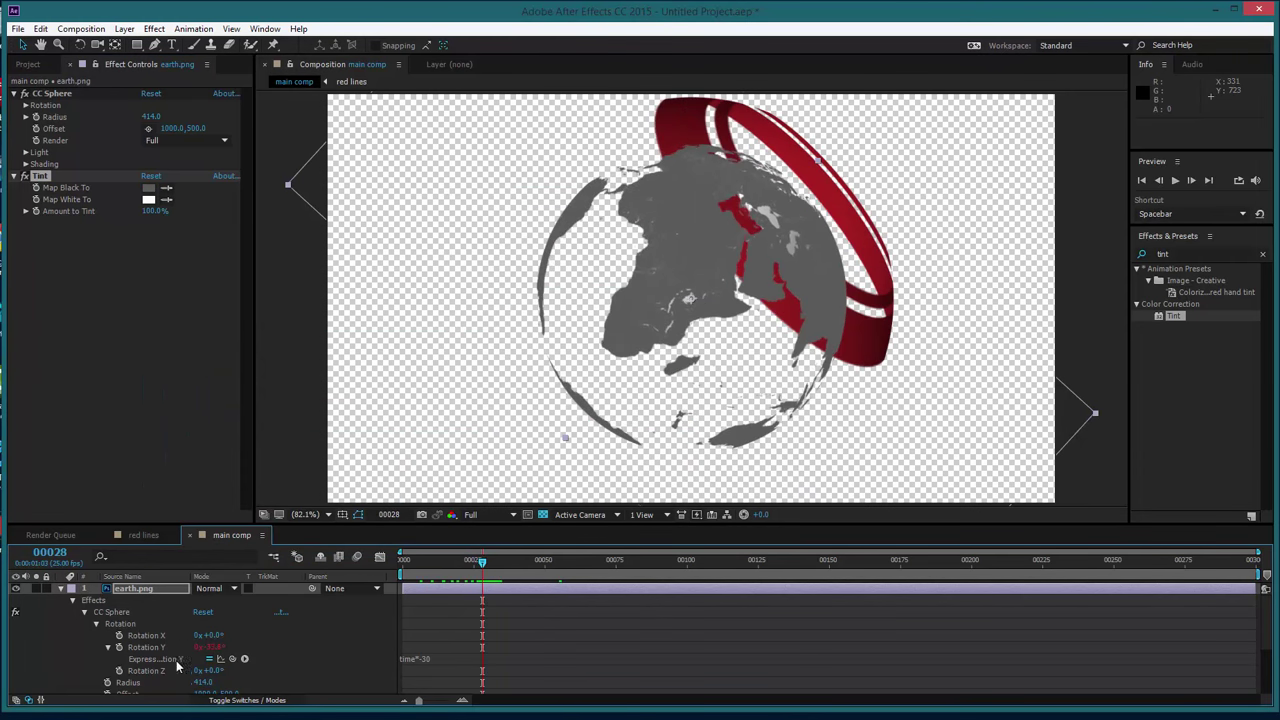
pyautogui.click(150, 583)
pyautogui.press('t')
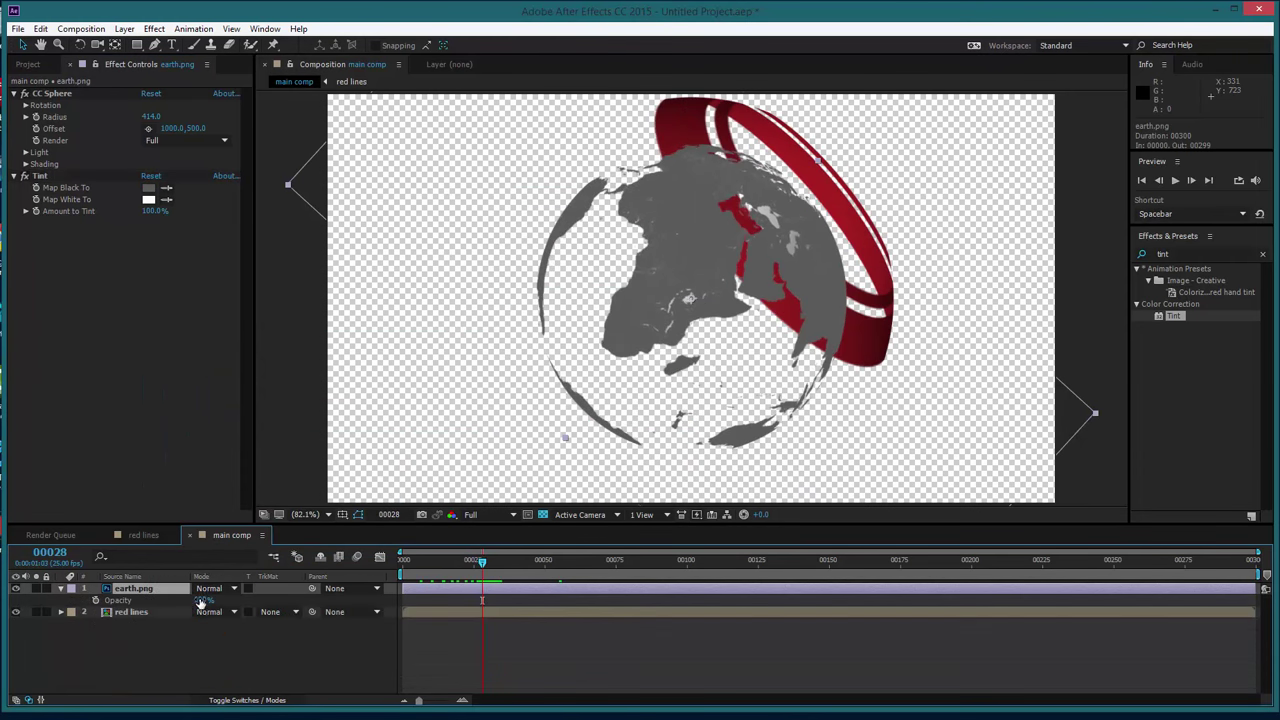
pyautogui.moveTo(200, 600); pyautogui.dragTo(170, 604)
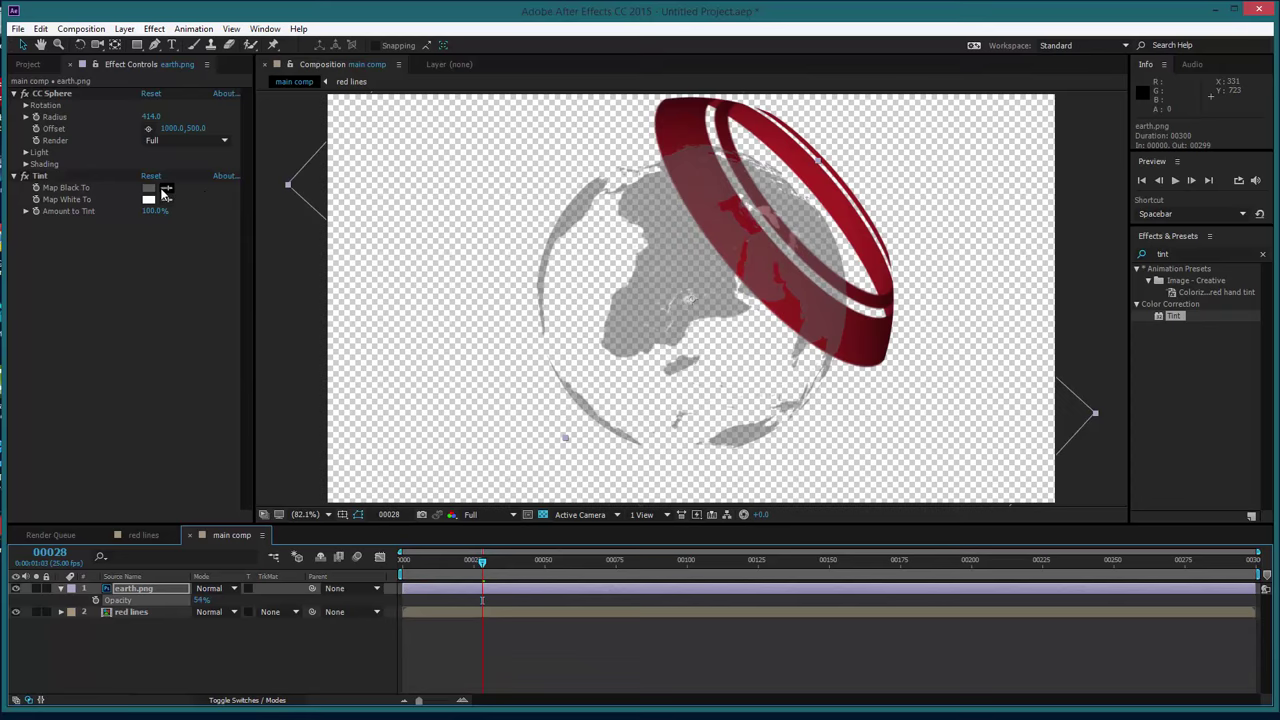
pyautogui.moveTo(155, 218); pyautogui.dragTo(113, 220)
pyautogui.moveTo(482, 562); pyautogui.dragTo(582, 566)
pyautogui.moveTo(201, 599); pyautogui.dragTo(188, 600)
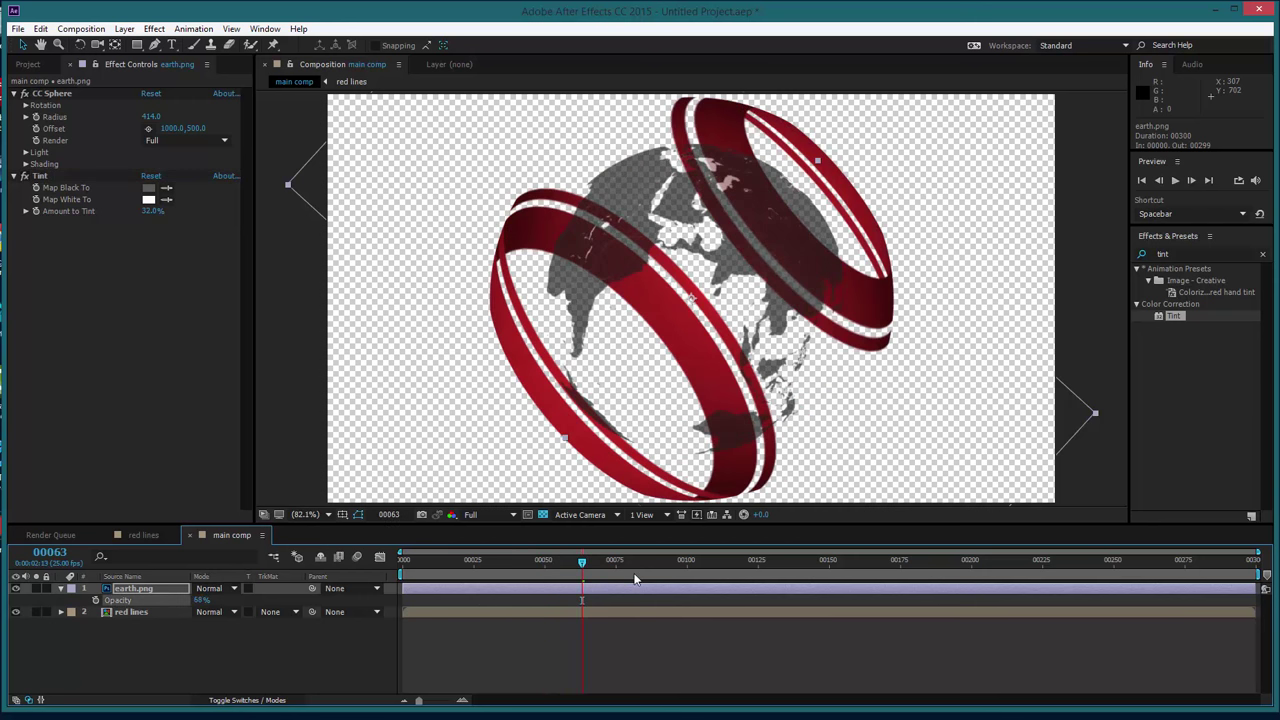
pyautogui.moveTo(582, 562)
pyautogui.mouseDown()
pyautogui.moveTo(521, 567)
pyautogui.moveTo(572, 565)
pyautogui.mouseUp()
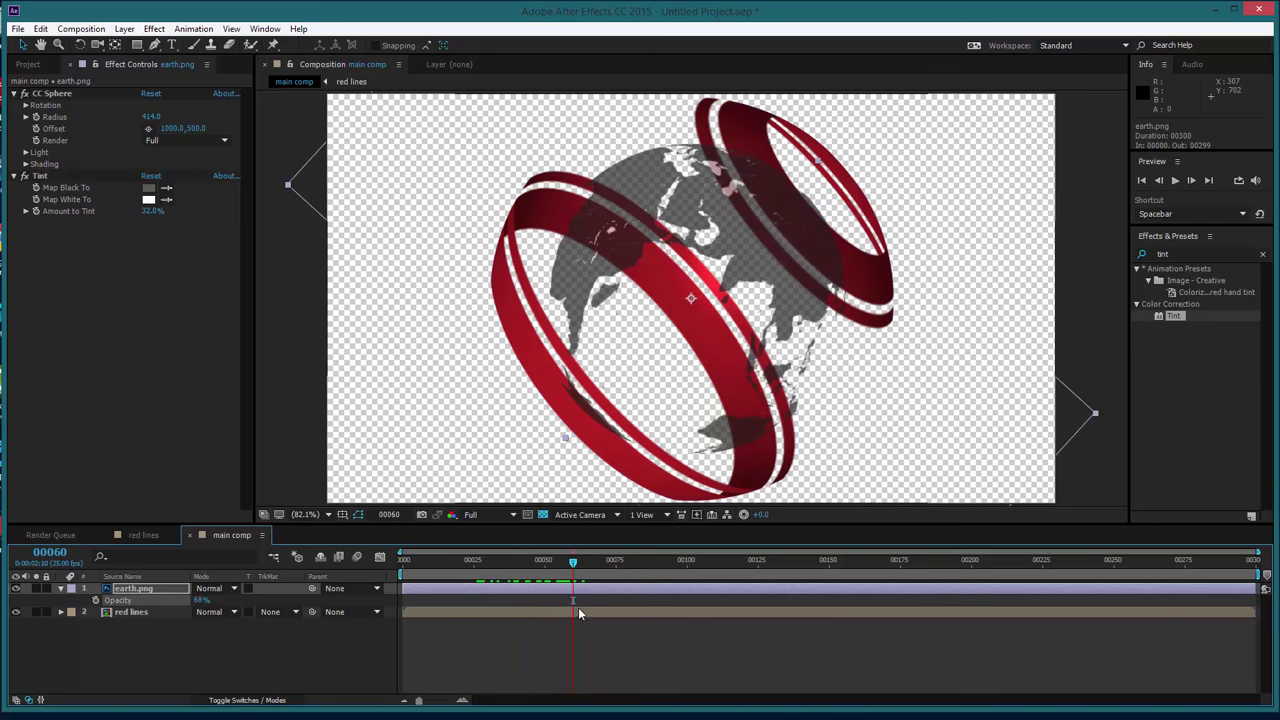
pyautogui.click(124, 28)
# Create White Solid 1 in white and move it to the bottom of the layer stack.
pyautogui.moveTo(138, 46)
pyautogui.click(424, 60)
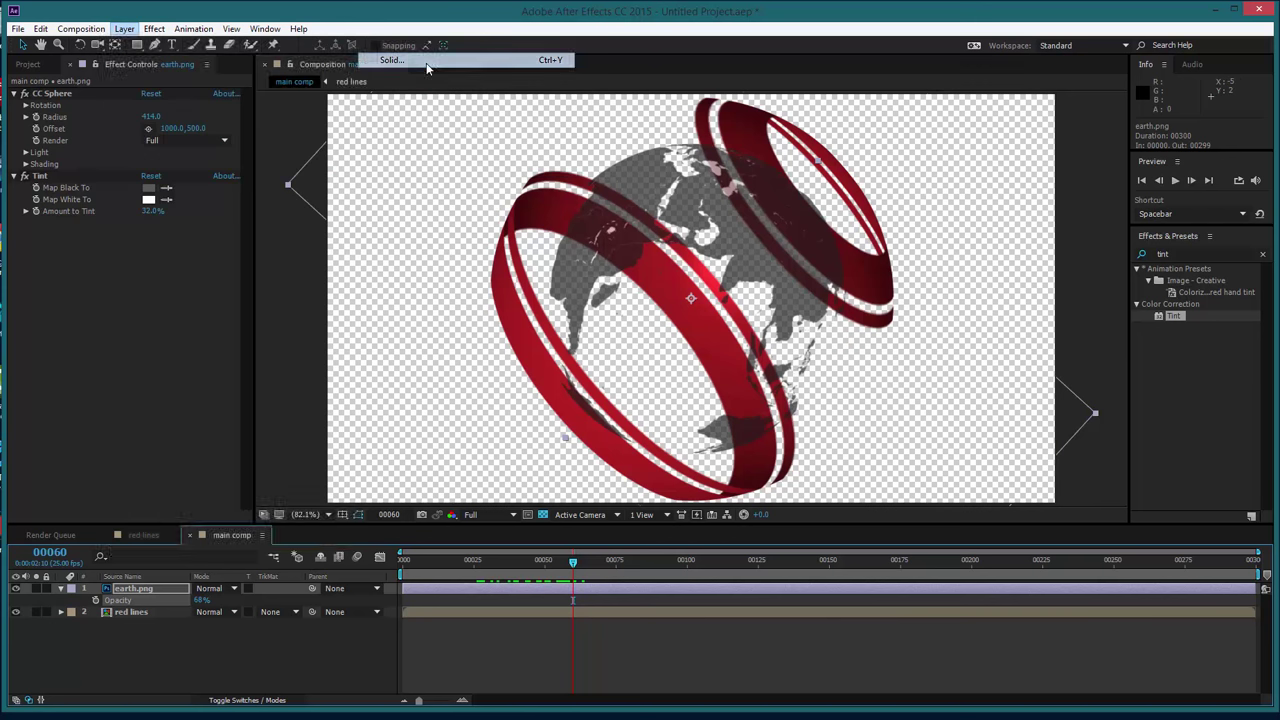
pyautogui.click(627, 451)
pyautogui.moveTo(231, 405); pyautogui.dragTo(73, 338)
pyautogui.click(462, 371)
pyautogui.click(679, 489)
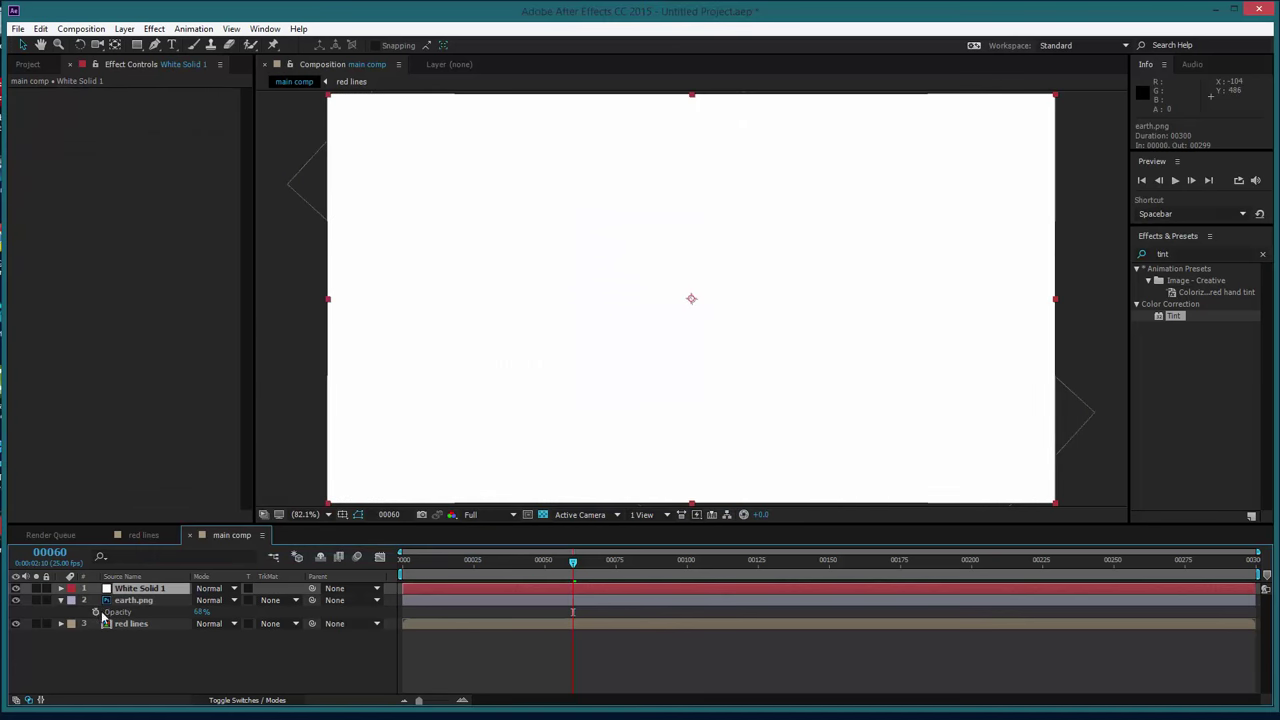
pyautogui.moveTo(140, 605); pyautogui.dragTo(98, 657)
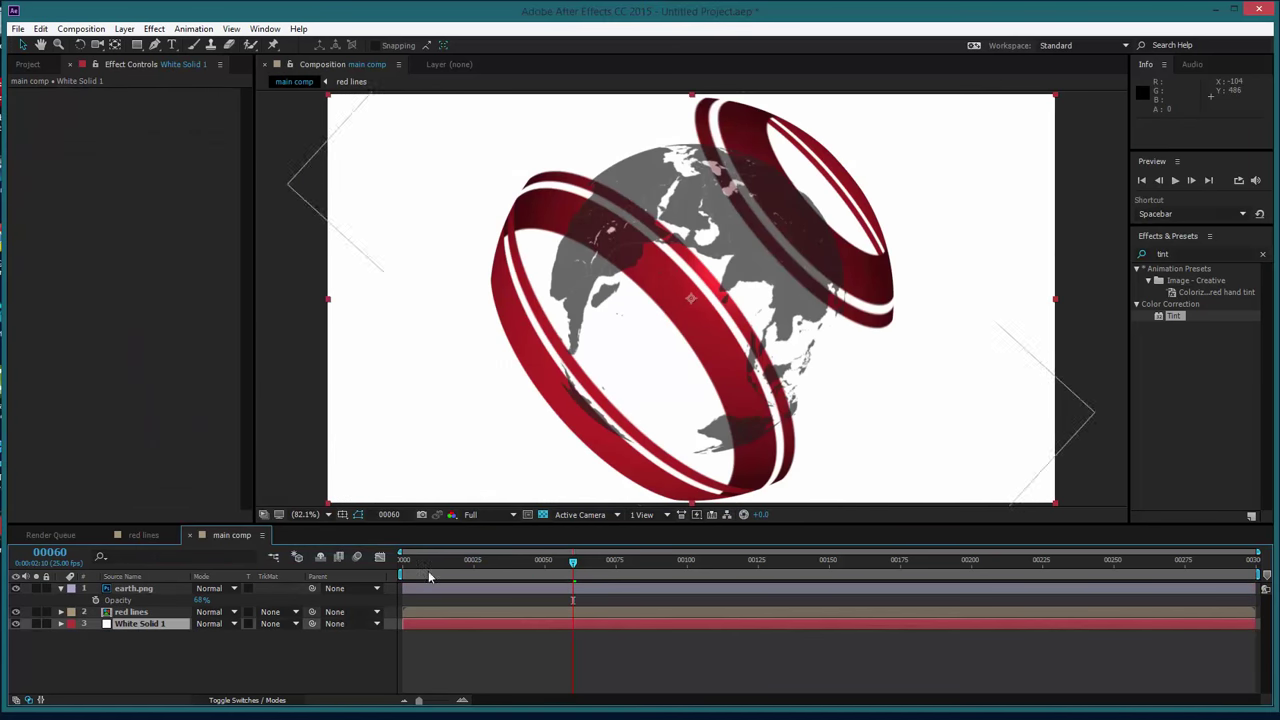
pyautogui.moveTo(411, 563); pyautogui.dragTo(547, 563)
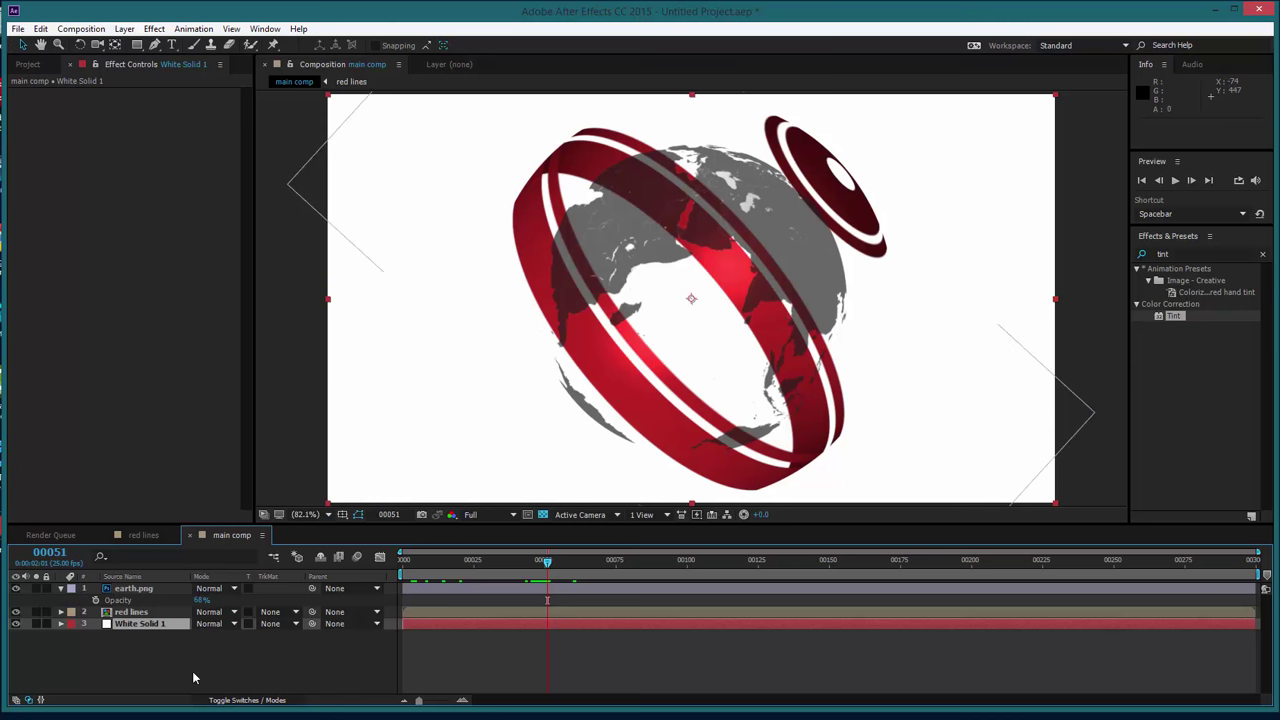
# Duplicate the red lines layer and move one copy above the globe layer.
pyautogui.click(213, 655)
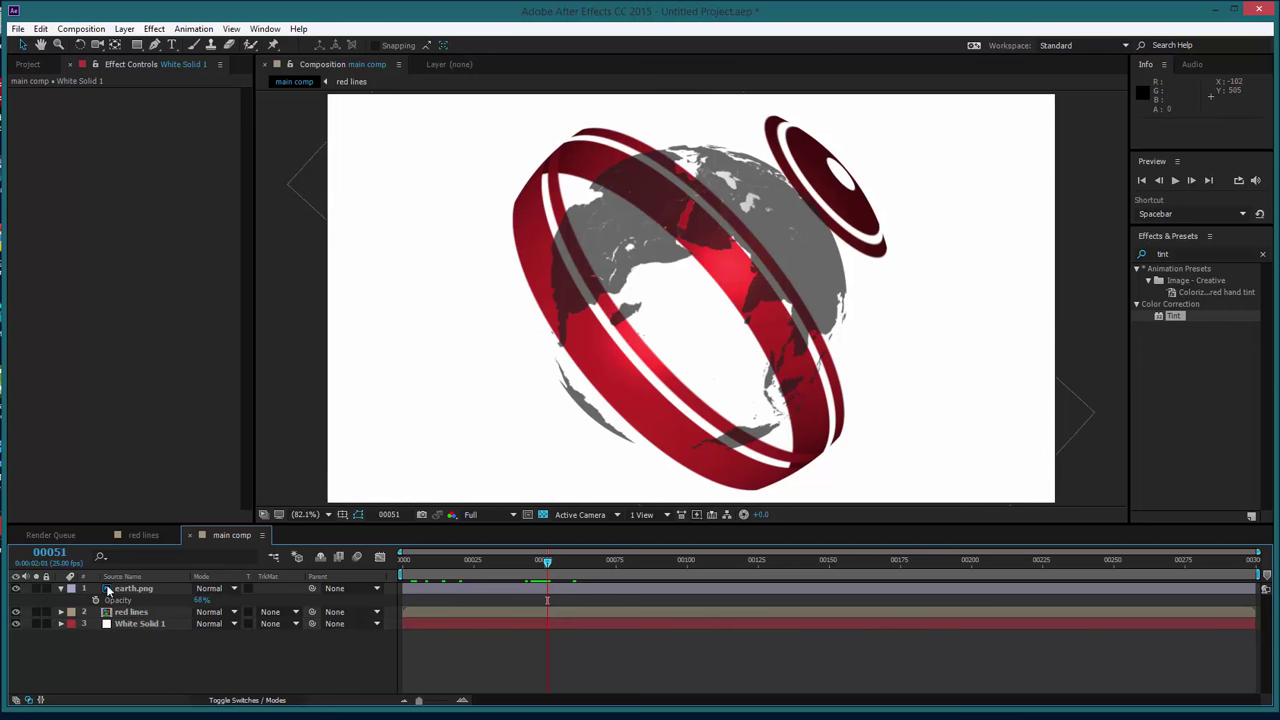
pyautogui.click(133, 614)
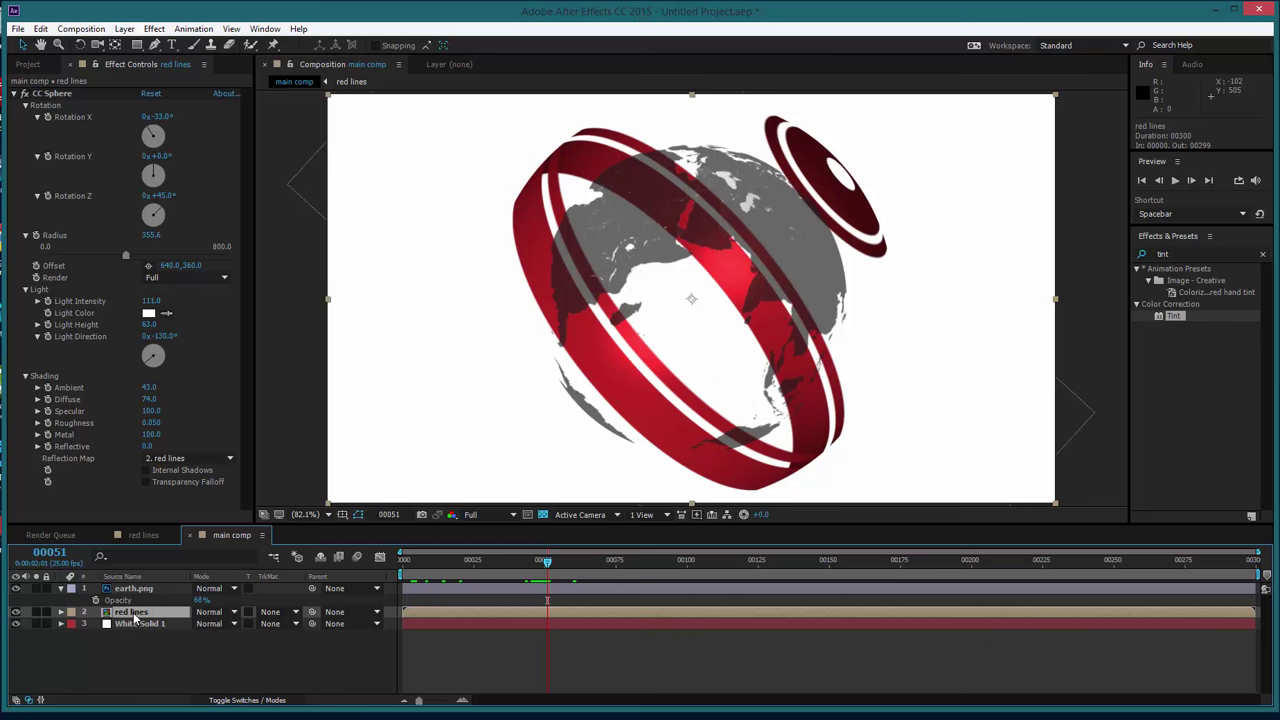
pyautogui.hotkey('ctrl', 'd')
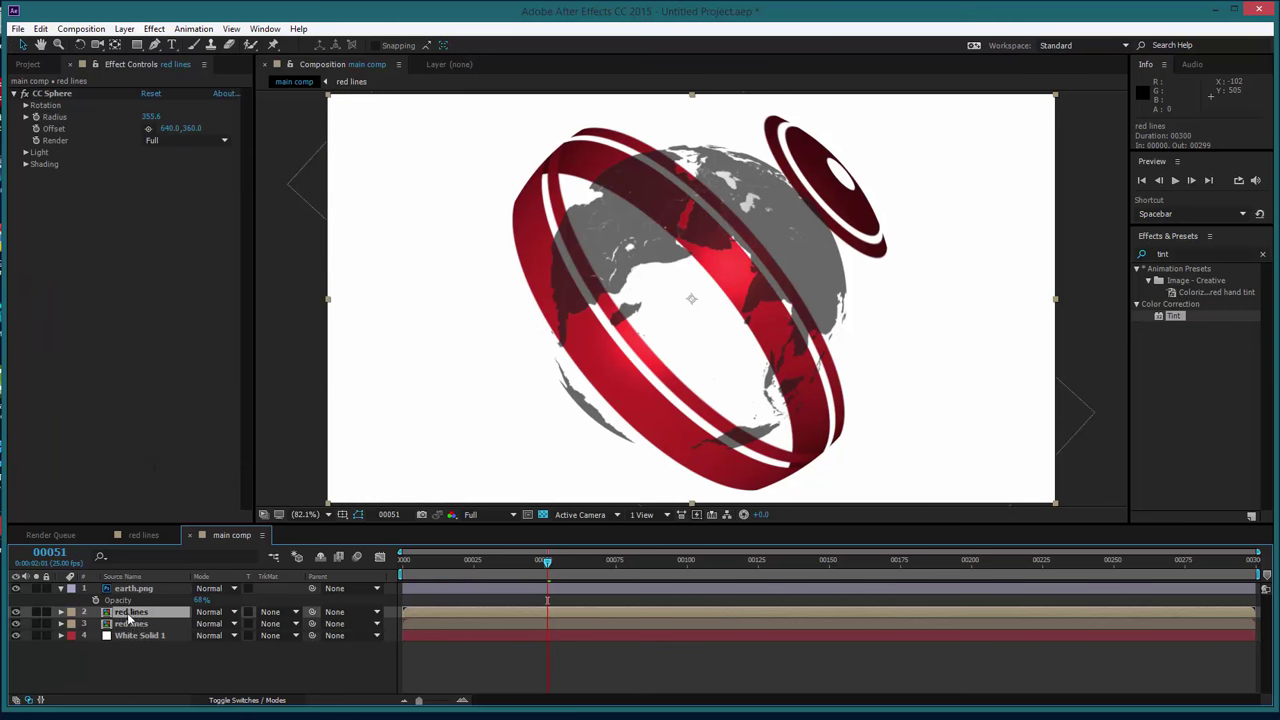
pyautogui.moveTo(129, 610); pyautogui.dragTo(138, 590)
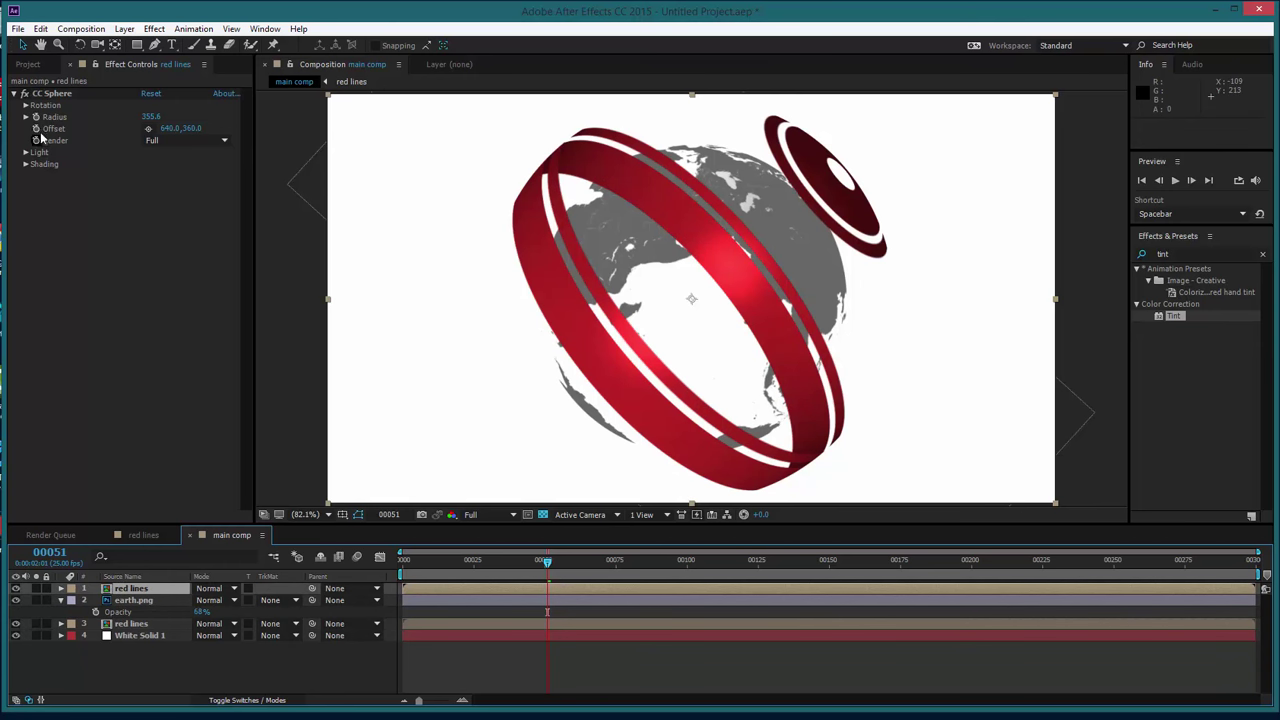
# Set CC Sphere Render to Outside on the upper red lines layer and Inside on the lower one.
pyautogui.click(152, 141)
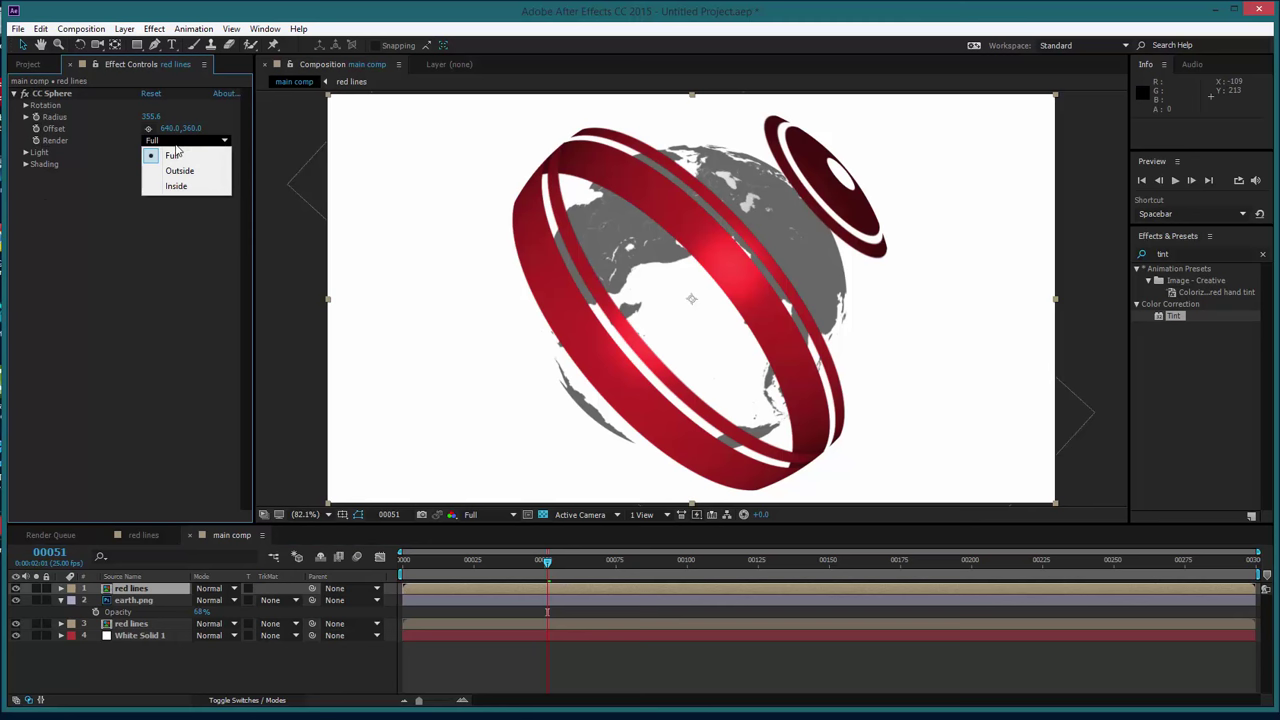
pyautogui.click(166, 172)
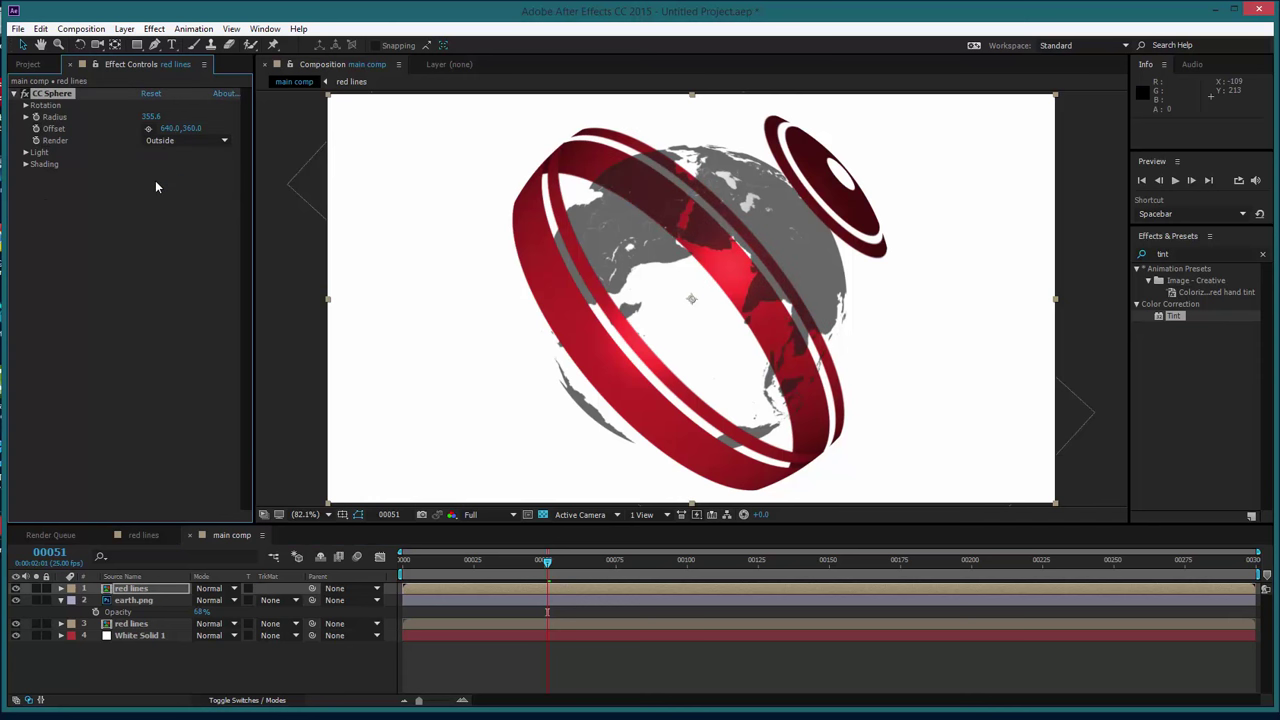
pyautogui.click(133, 623)
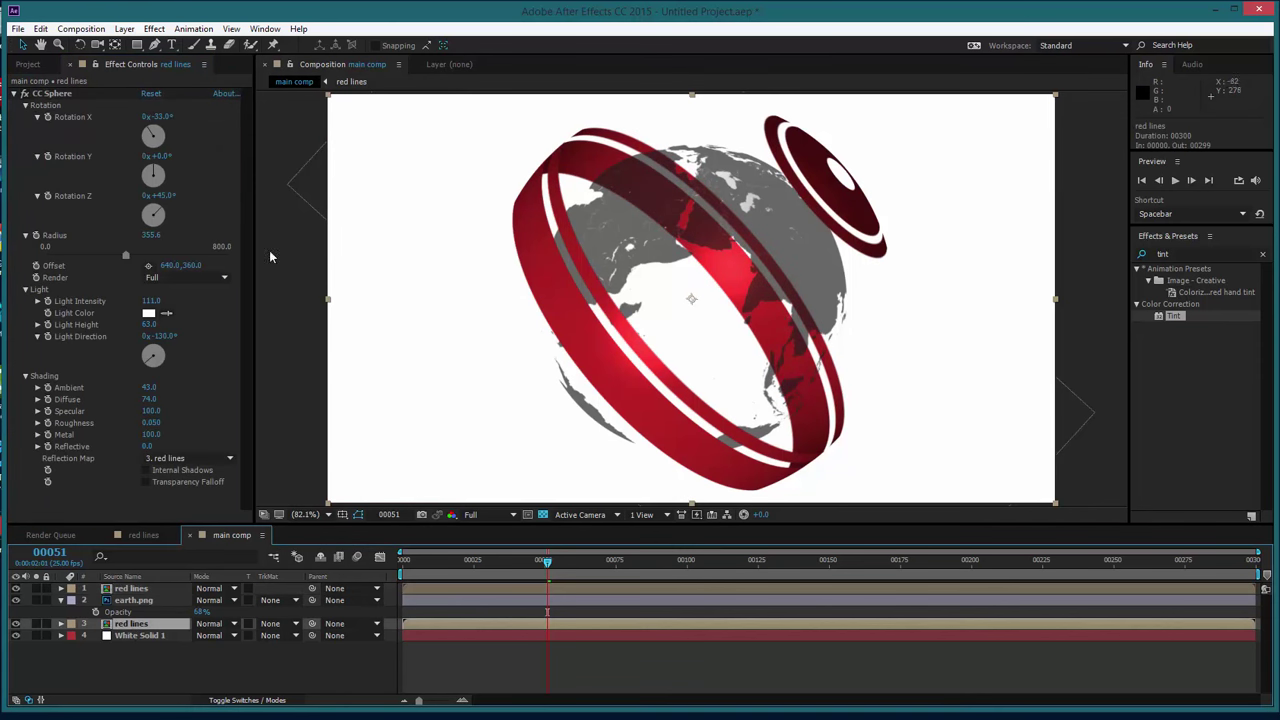
pyautogui.click(147, 278)
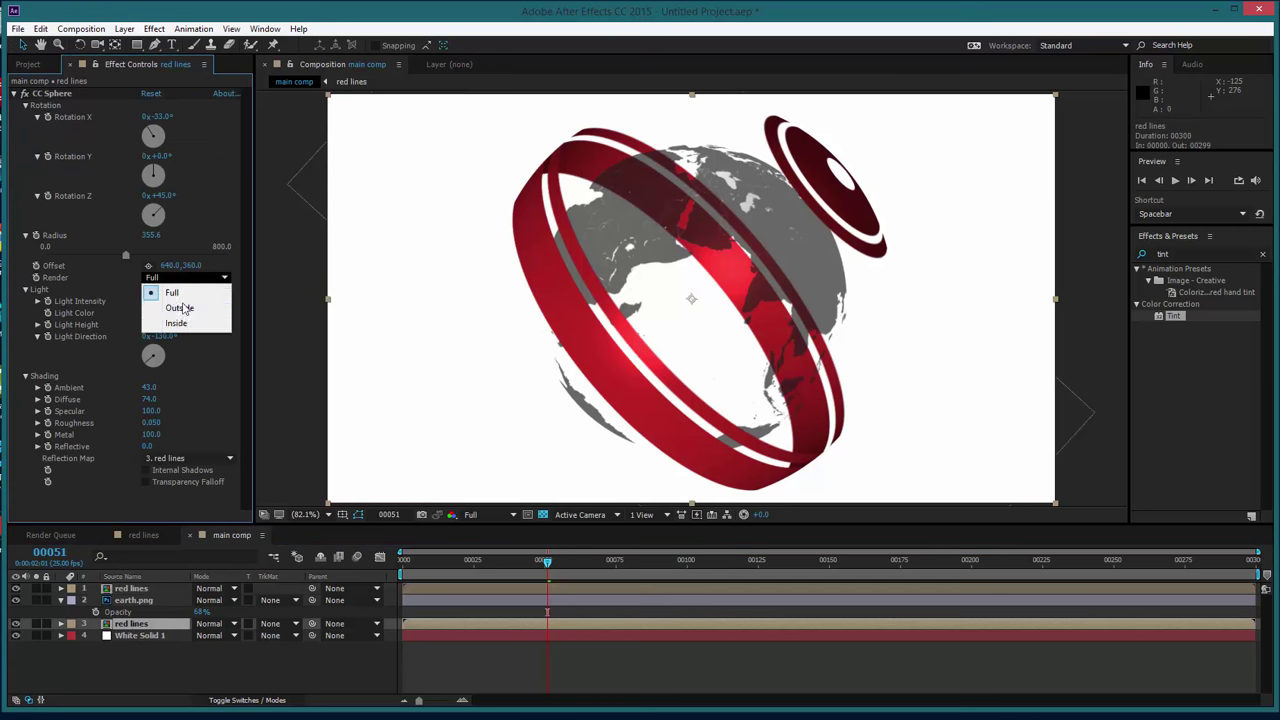
pyautogui.click(182, 324)
pyautogui.moveTo(511, 563); pyautogui.dragTo(553, 563)
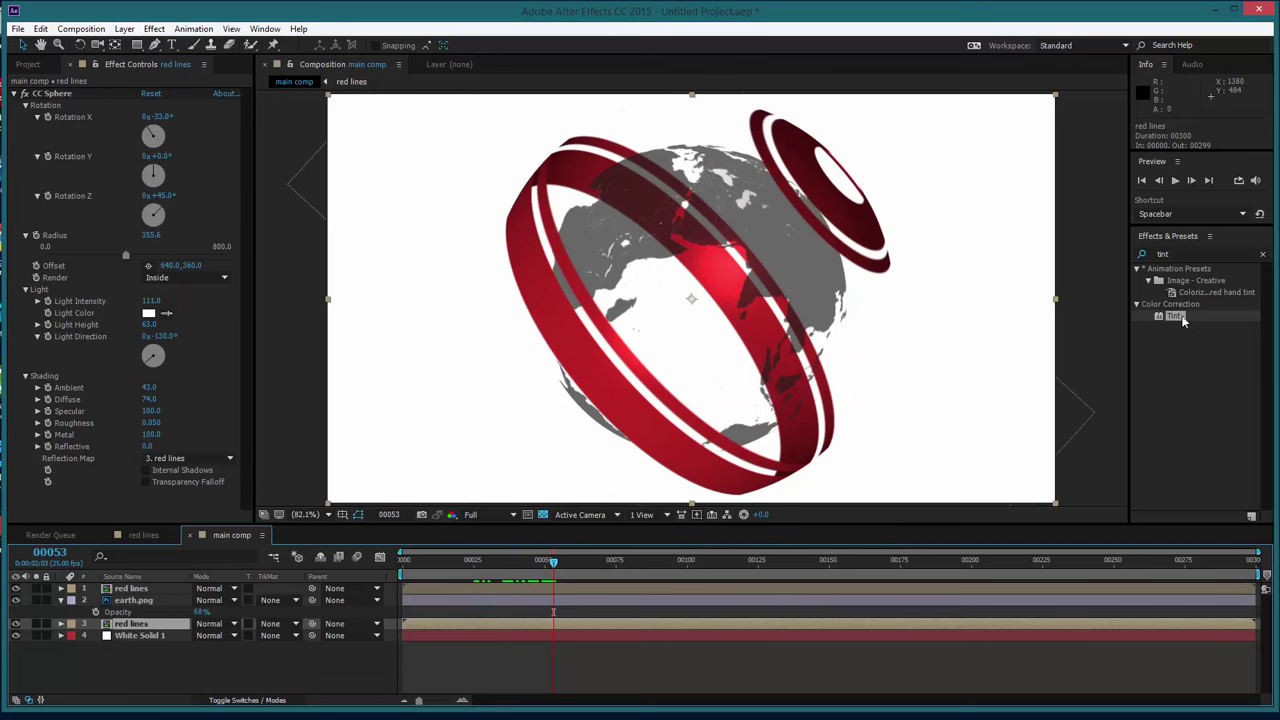
# Add a Tint to the lower red lines layer with Amount 89% and Map White To grey 737373.
pyautogui.moveTo(1175, 316); pyautogui.dragTo(152, 628)
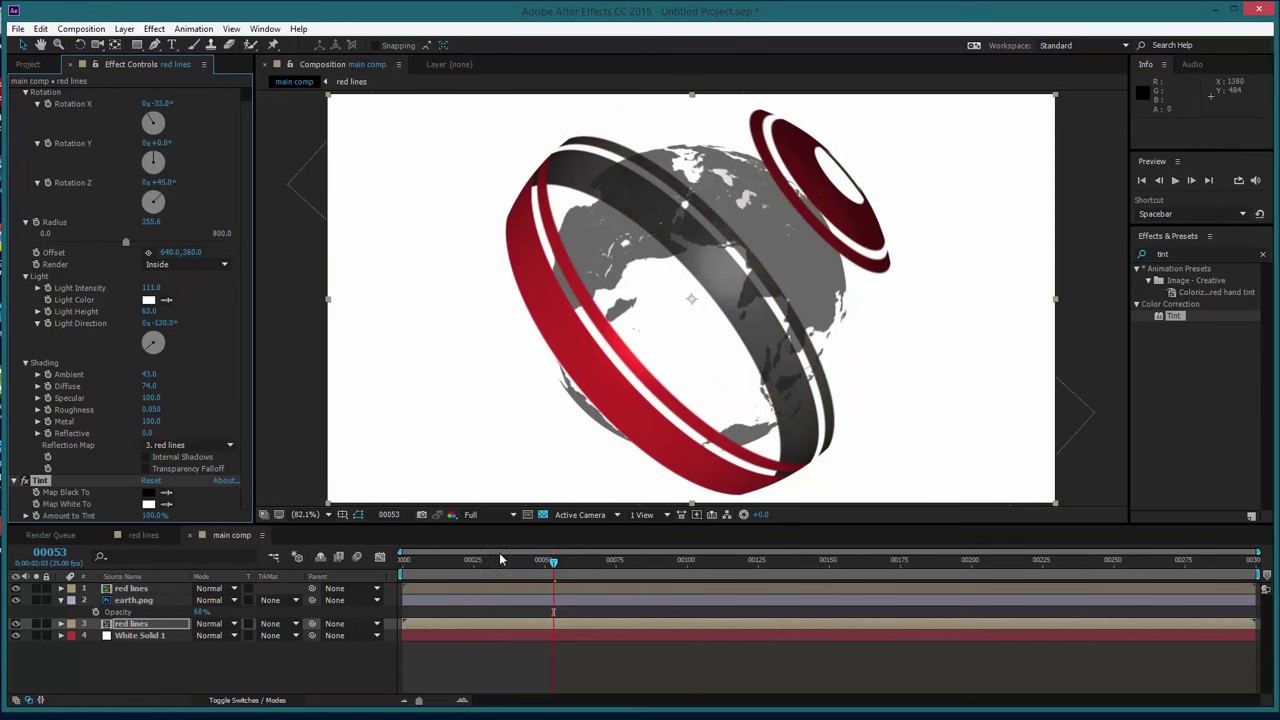
pyautogui.moveTo(499, 552); pyautogui.dragTo(525, 565)
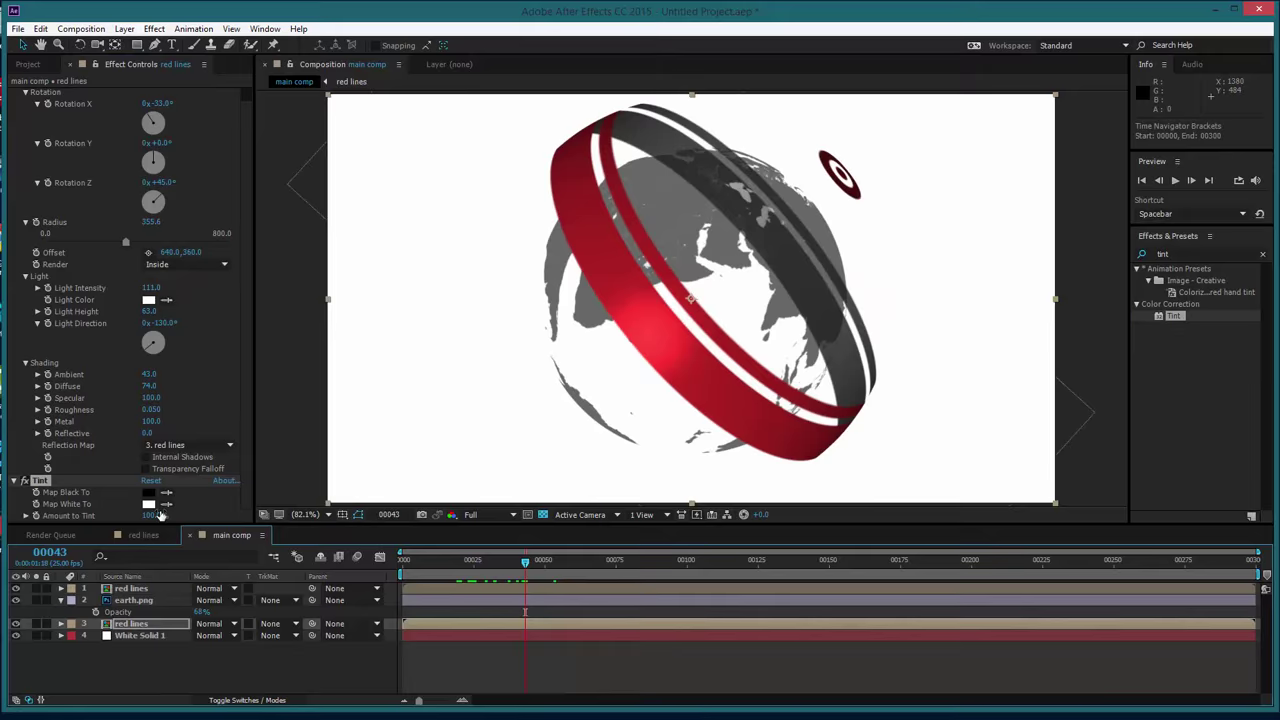
pyautogui.moveTo(152, 517); pyautogui.dragTo(135, 517)
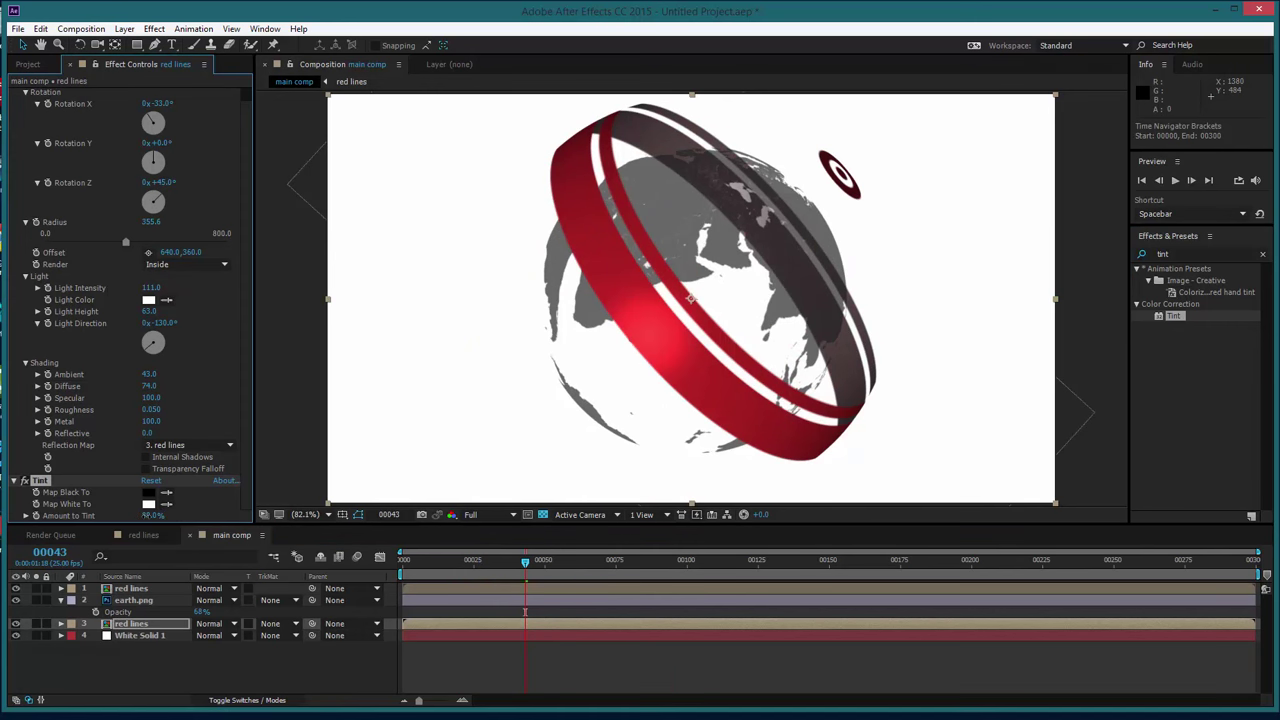
pyautogui.click(148, 505)
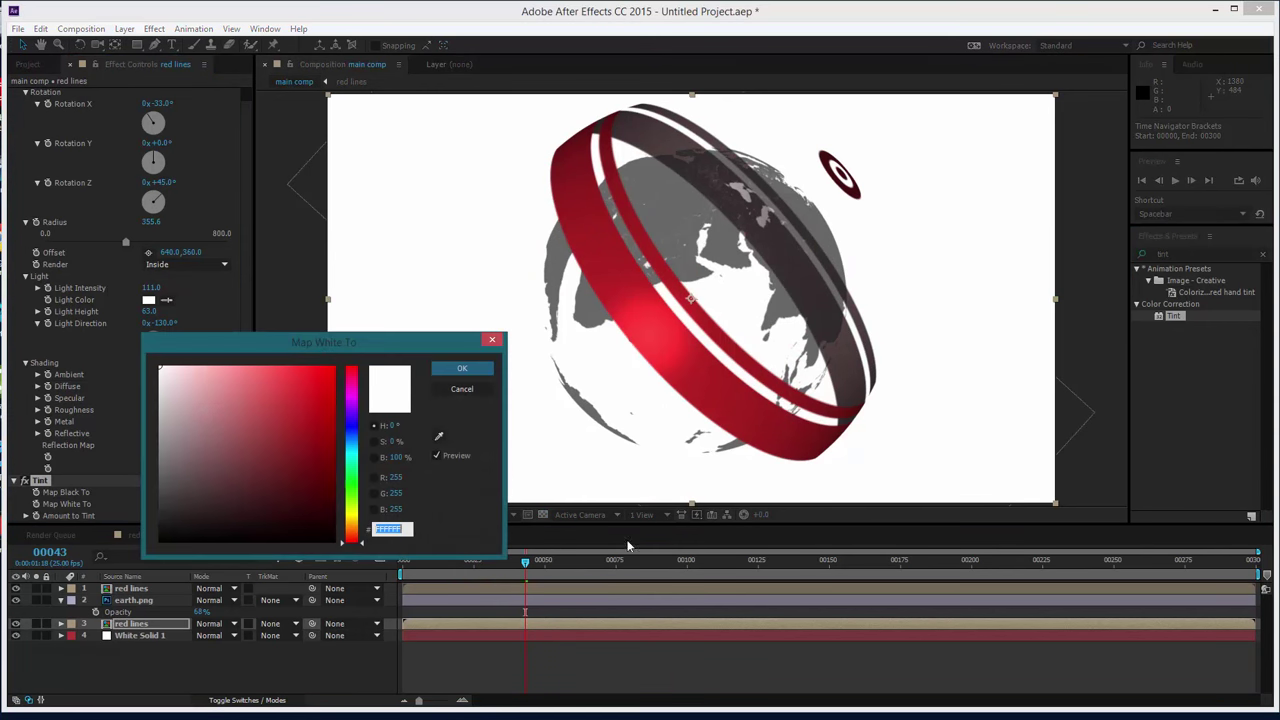
pyautogui.moveTo(193, 417); pyautogui.dragTo(140, 463)
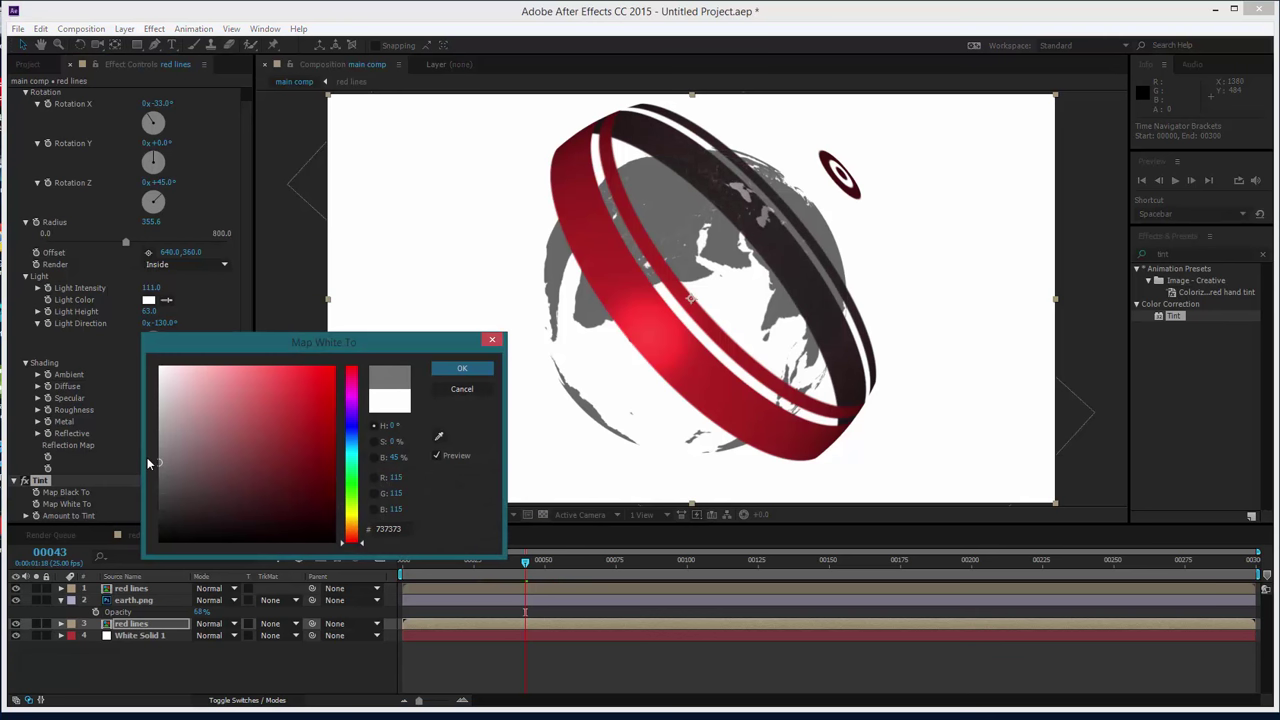
pyautogui.click(462, 368)
# Lower the inner red lines layer's opacity to 45%, comparing against the BBC reference video.
pyautogui.press('t')
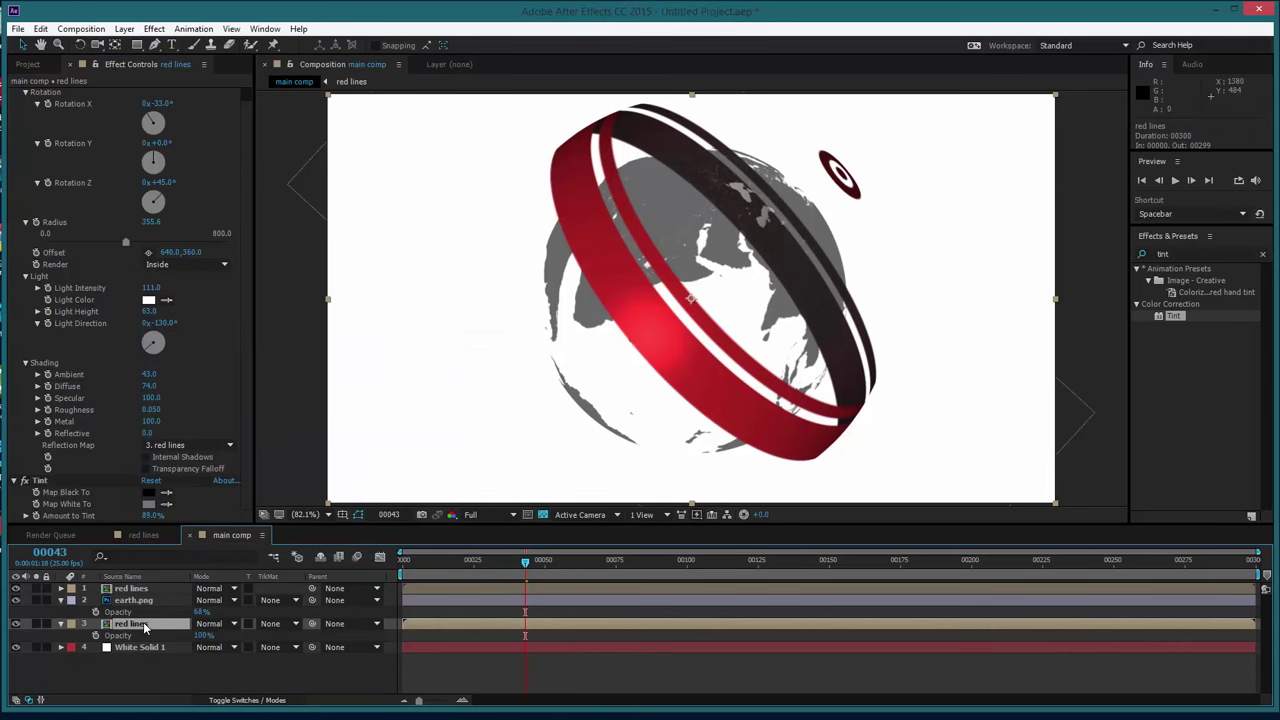
pyautogui.moveTo(204, 636); pyautogui.dragTo(171, 636)
pyautogui.hotkey('alt', 'Tab')
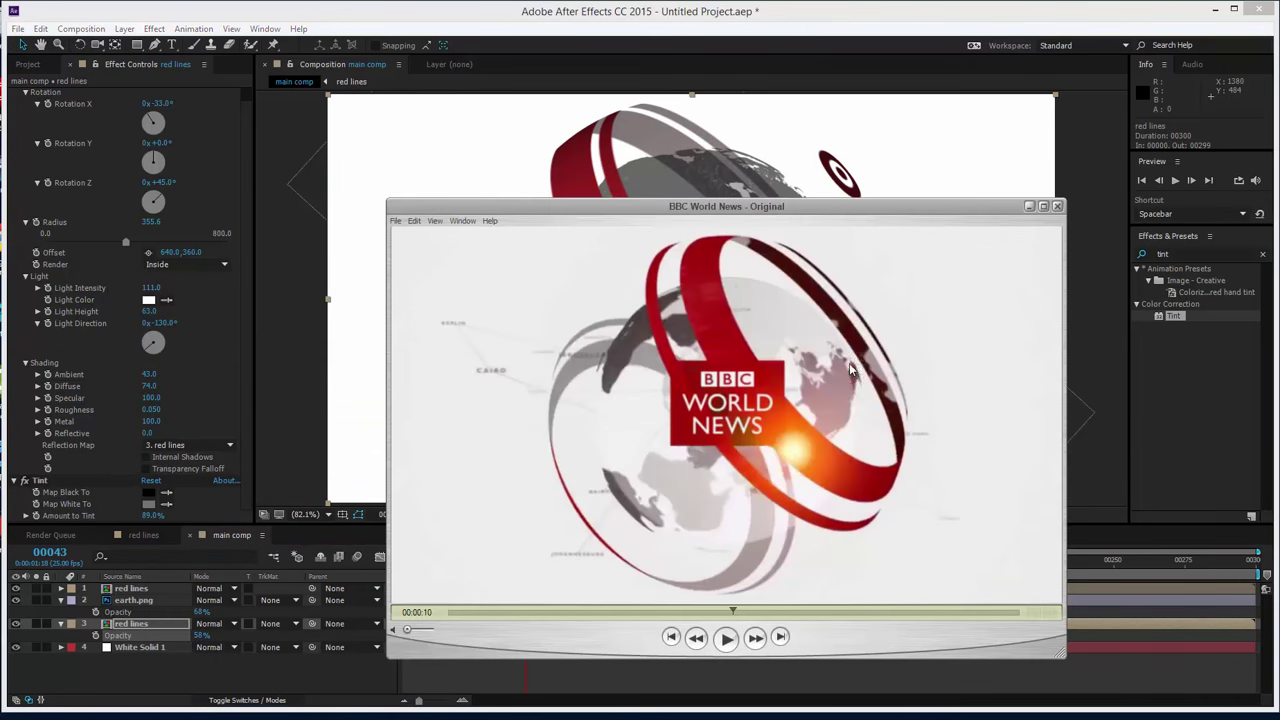
pyautogui.moveTo(742, 615); pyautogui.dragTo(763, 614)
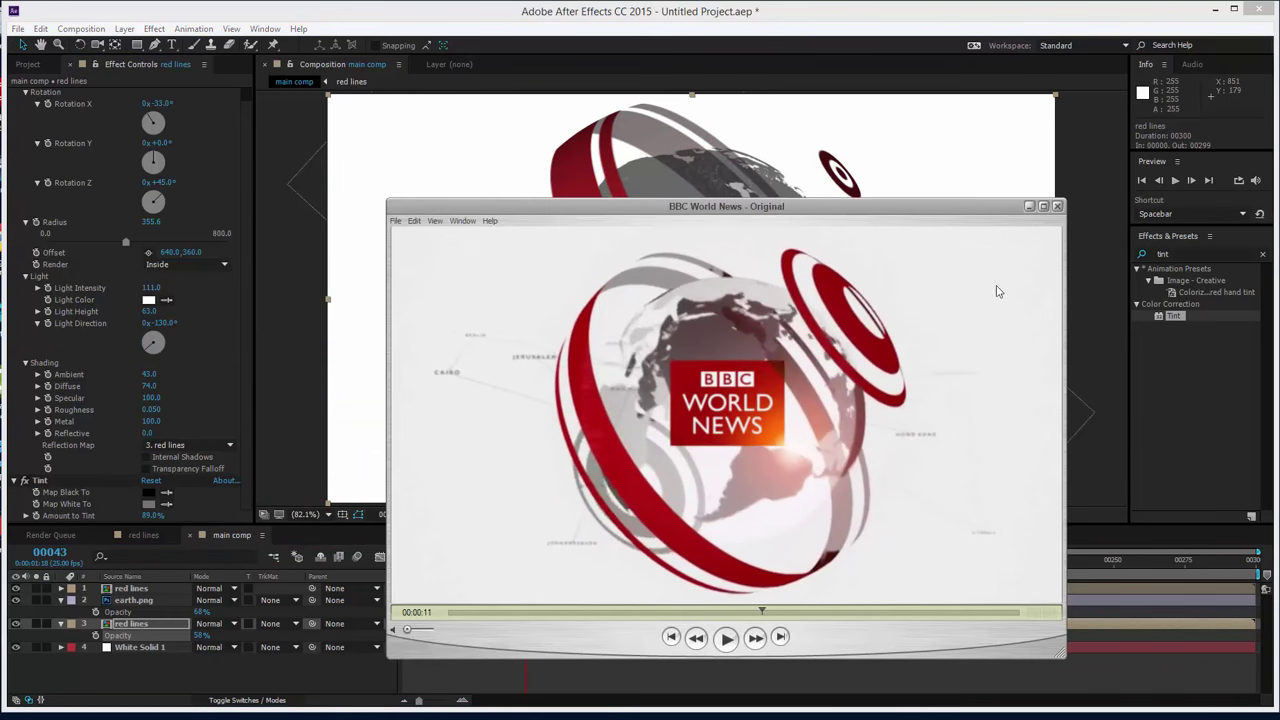
pyautogui.click(1029, 206)
pyautogui.moveTo(203, 636); pyautogui.dragTo(192, 636)
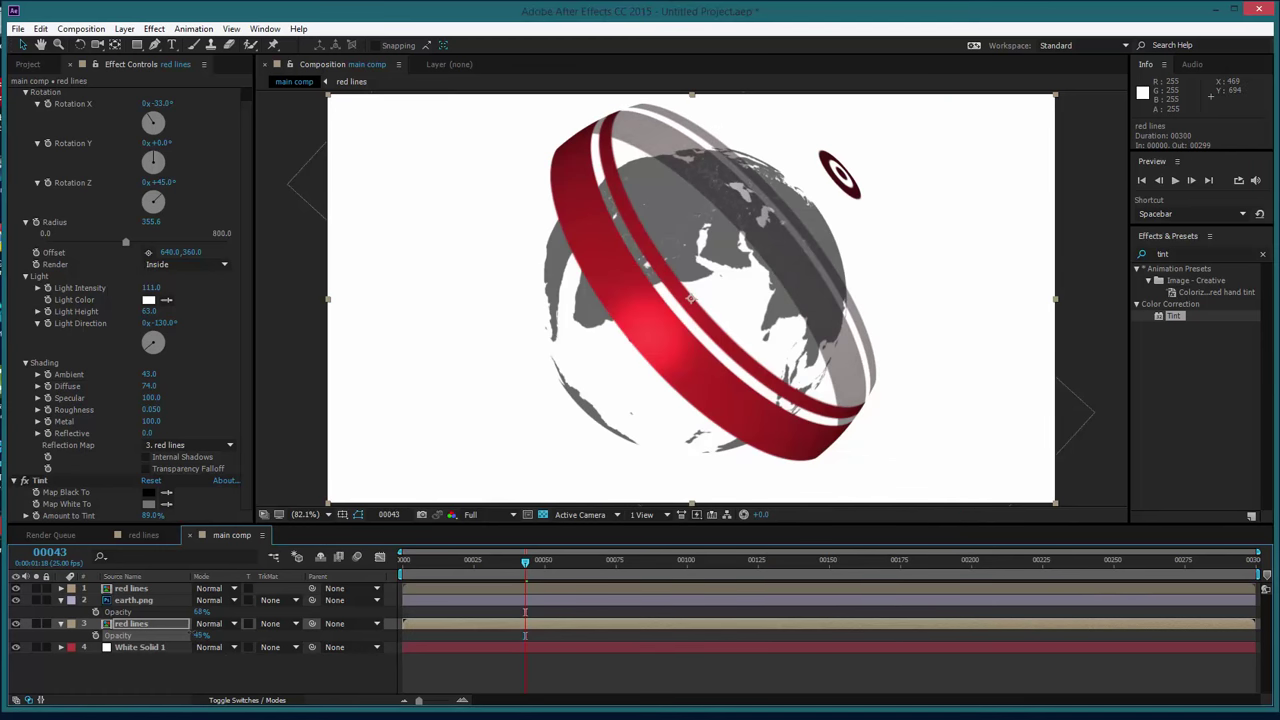
pyautogui.moveTo(479, 566); pyautogui.dragTo(510, 588)
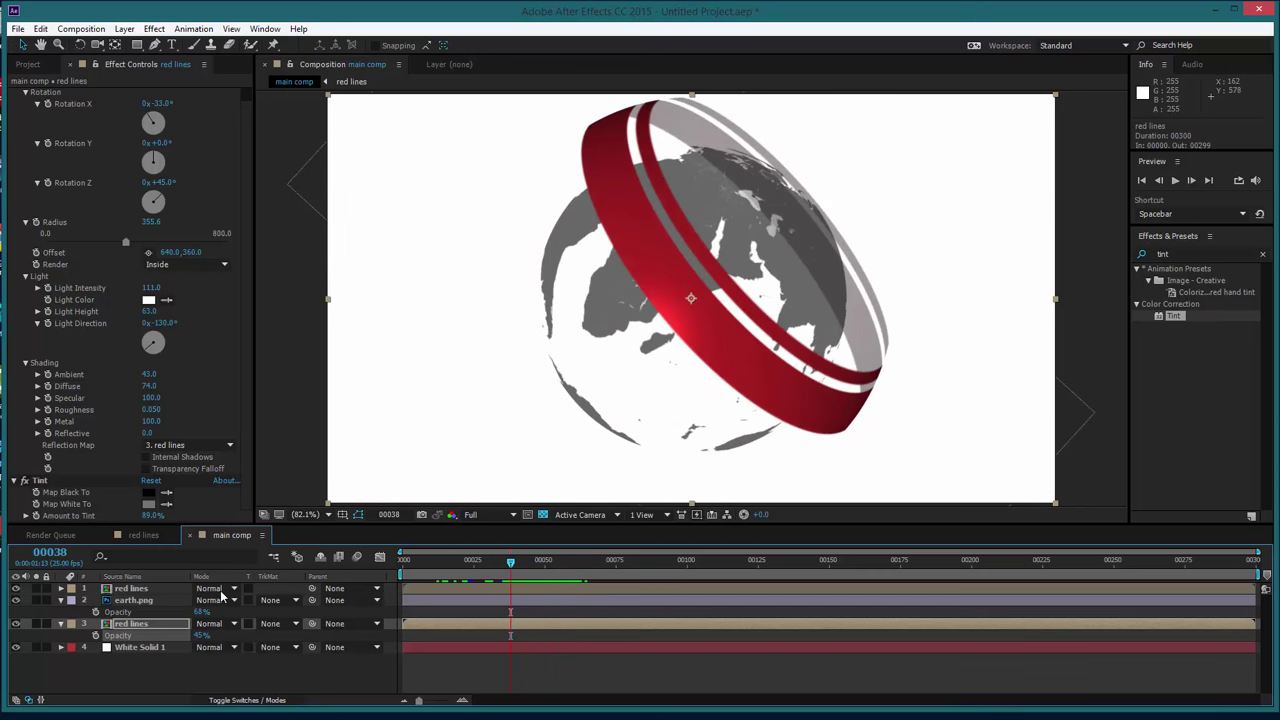
# Set the upper red lines layer's CC Sphere Shading Reflective to 24 and compare with the reference clip.
pyautogui.click(135, 588)
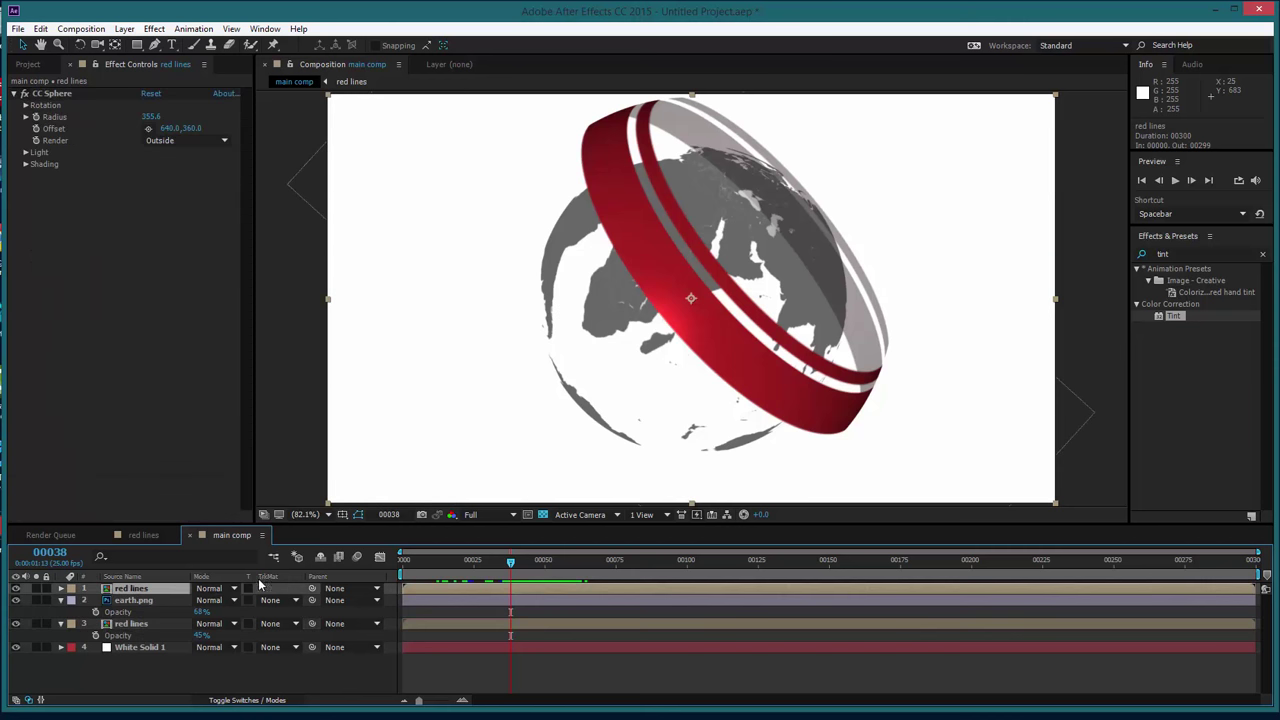
pyautogui.click(25, 164)
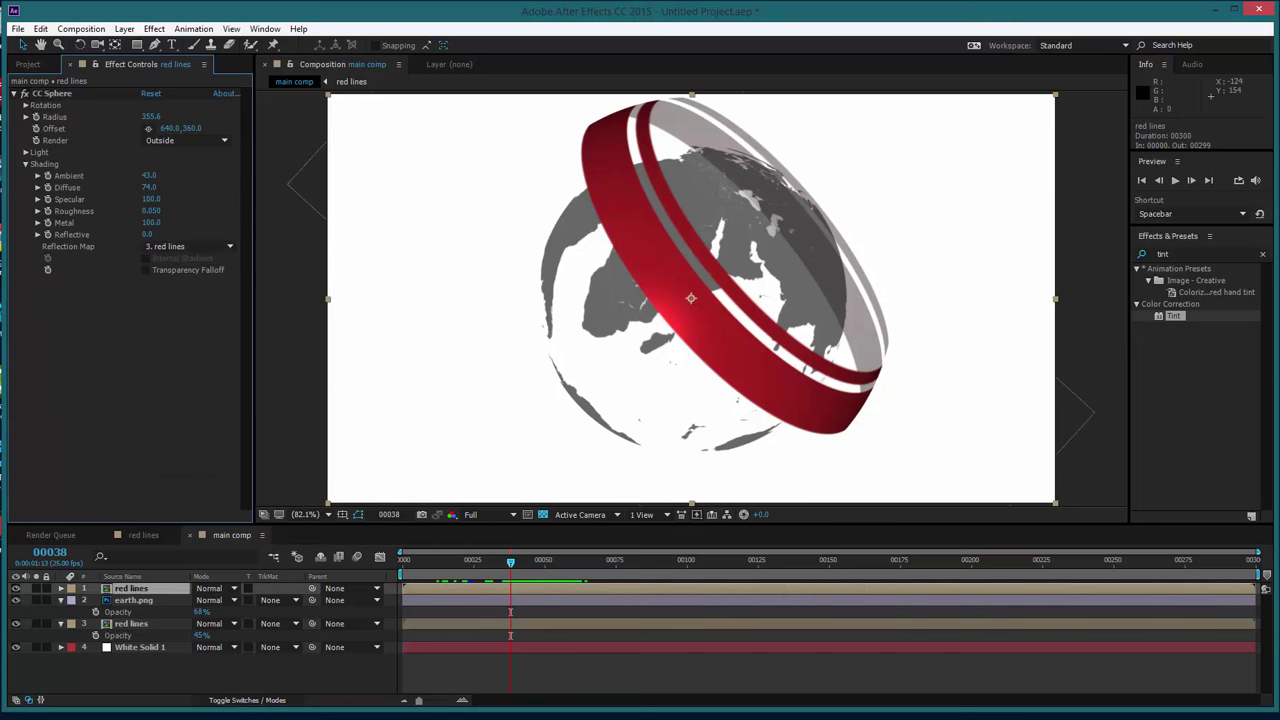
pyautogui.click(147, 234)
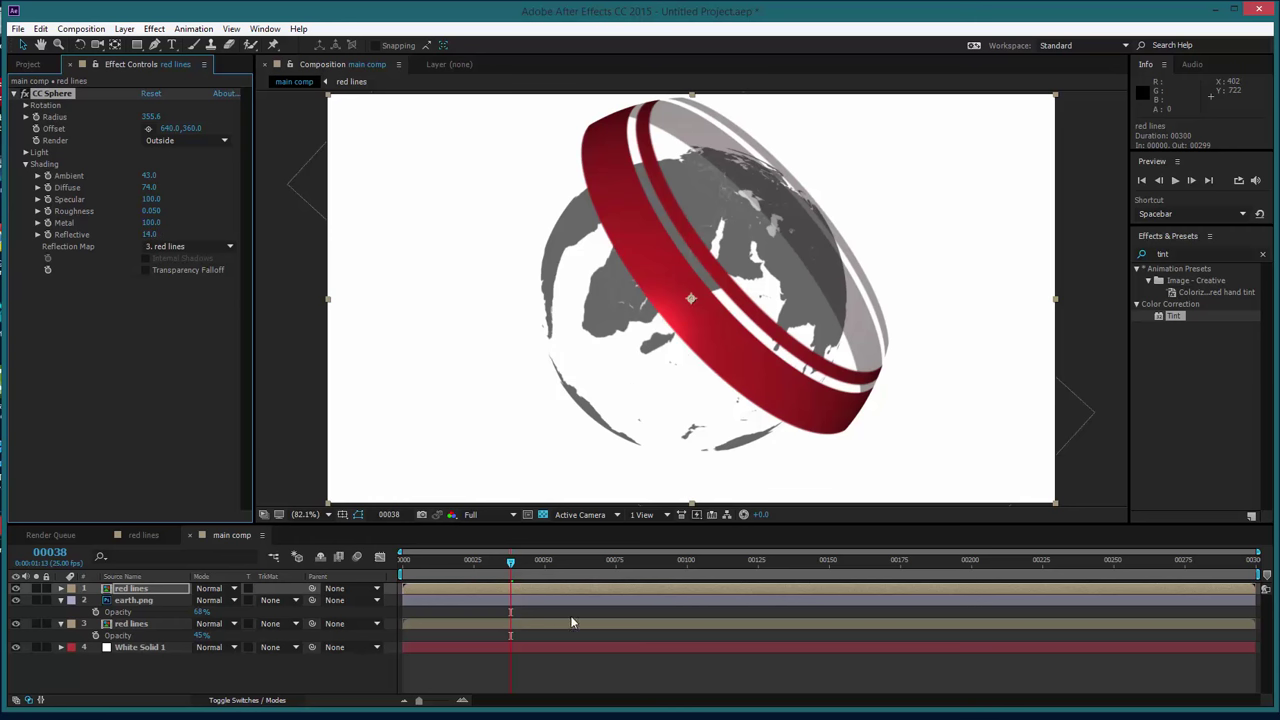
pyautogui.click(490, 560)
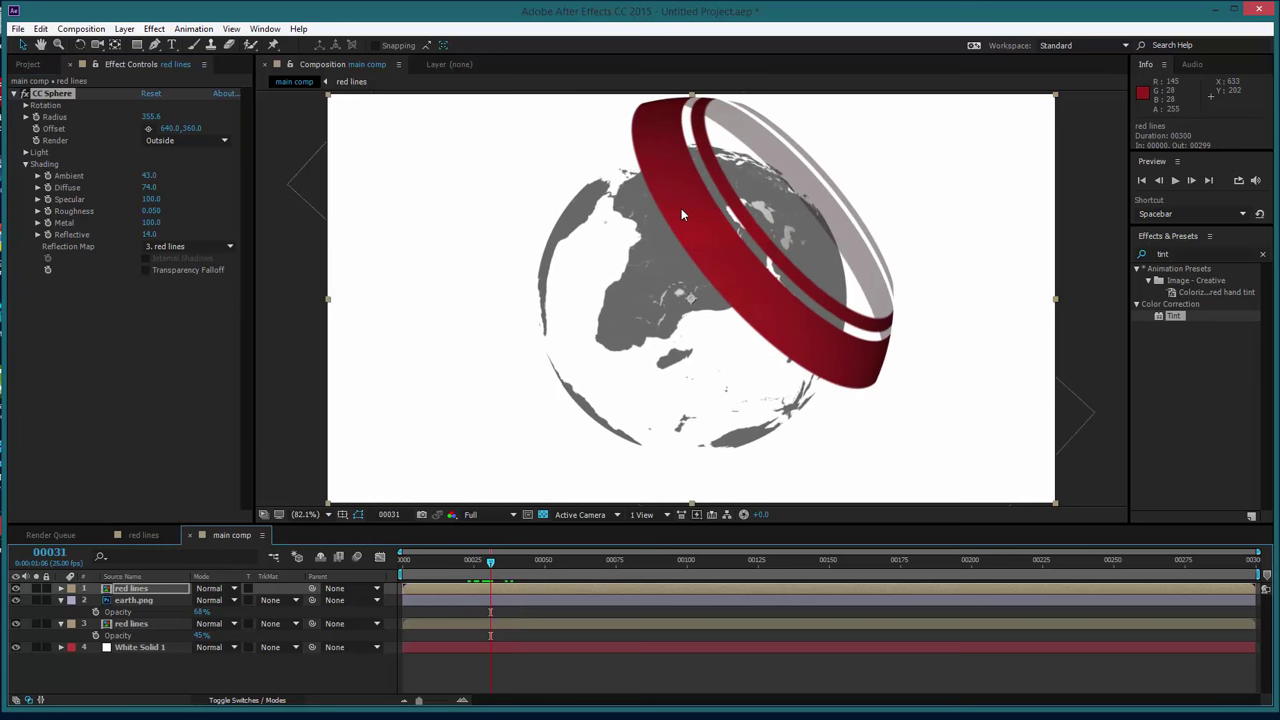
pyautogui.moveTo(154, 234)
pyautogui.mouseDown()
pyautogui.moveTo(165, 234)
pyautogui.moveTo(152, 234)
pyautogui.mouseUp()
pyautogui.moveTo(490, 572); pyautogui.dragTo(576, 590)
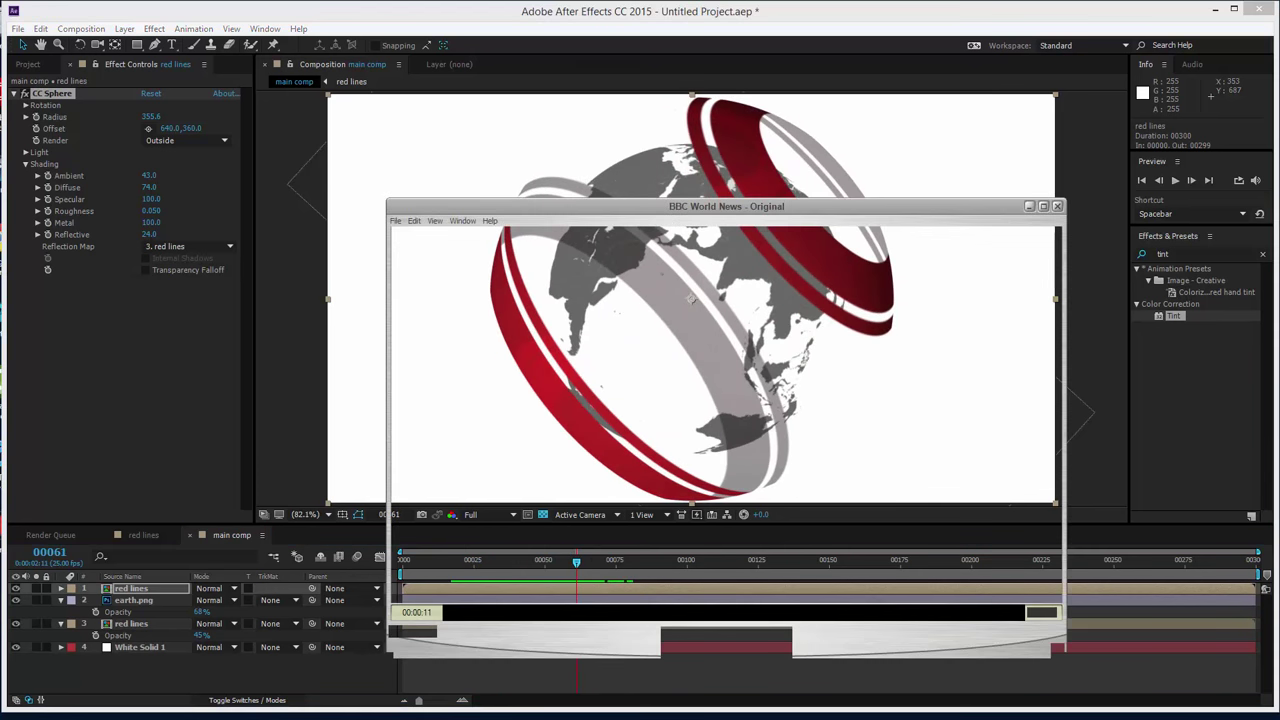
pyautogui.moveTo(760, 616); pyautogui.dragTo(734, 617)
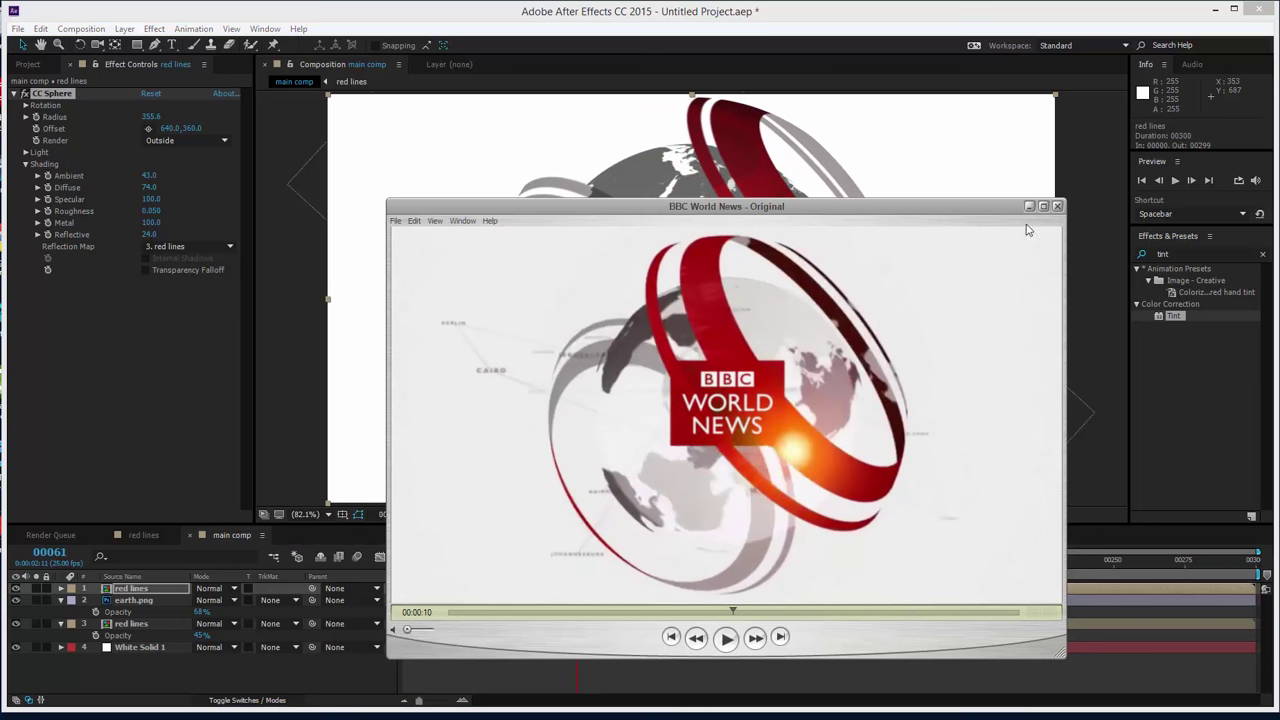
pyautogui.click(1030, 207)
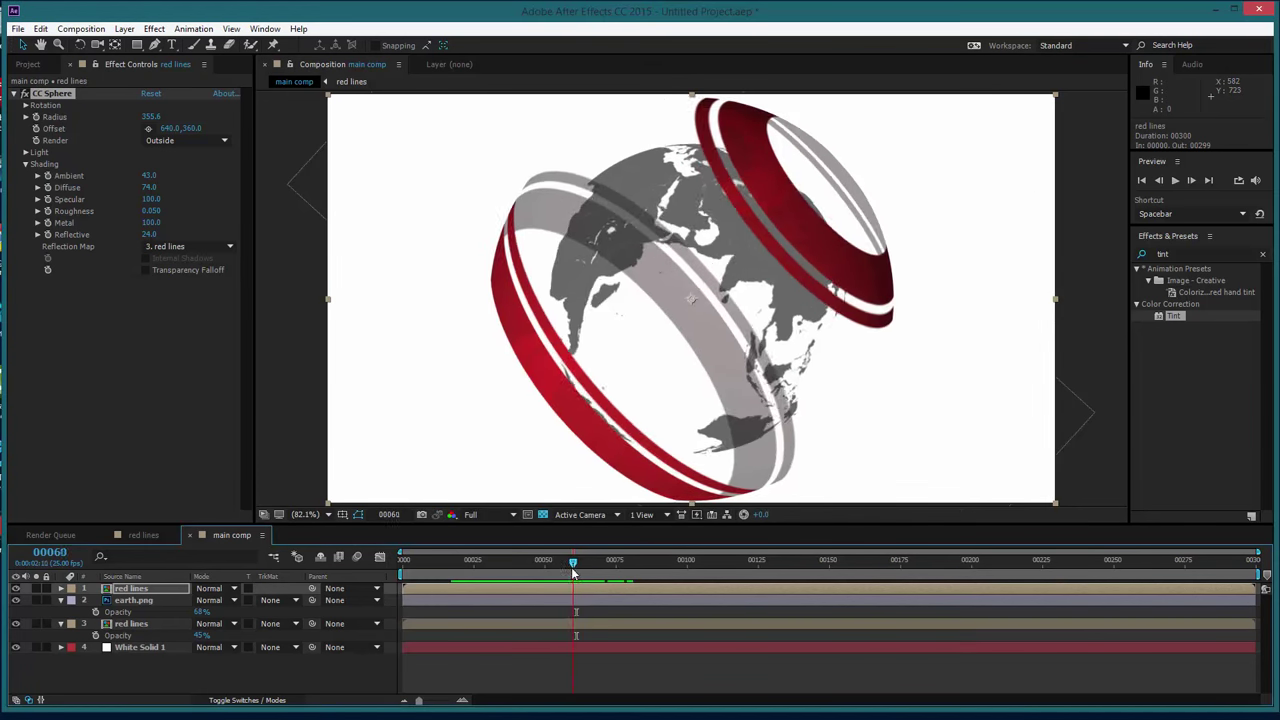
pyautogui.moveTo(512, 575)
pyautogui.mouseDown()
pyautogui.moveTo(623, 577)
pyautogui.moveTo(527, 578)
pyautogui.mouseUp()
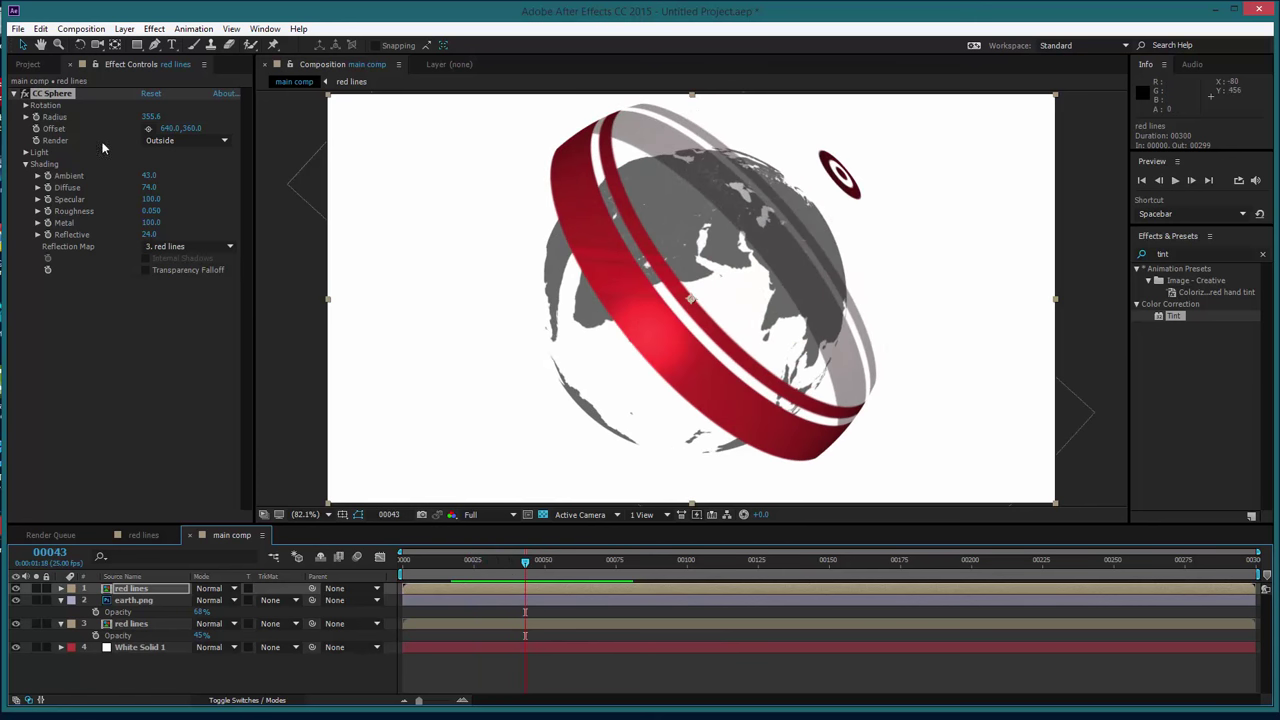
# Add logo.jpg from the Project panel as the top layer of the main comp.
pyautogui.click(38, 65)
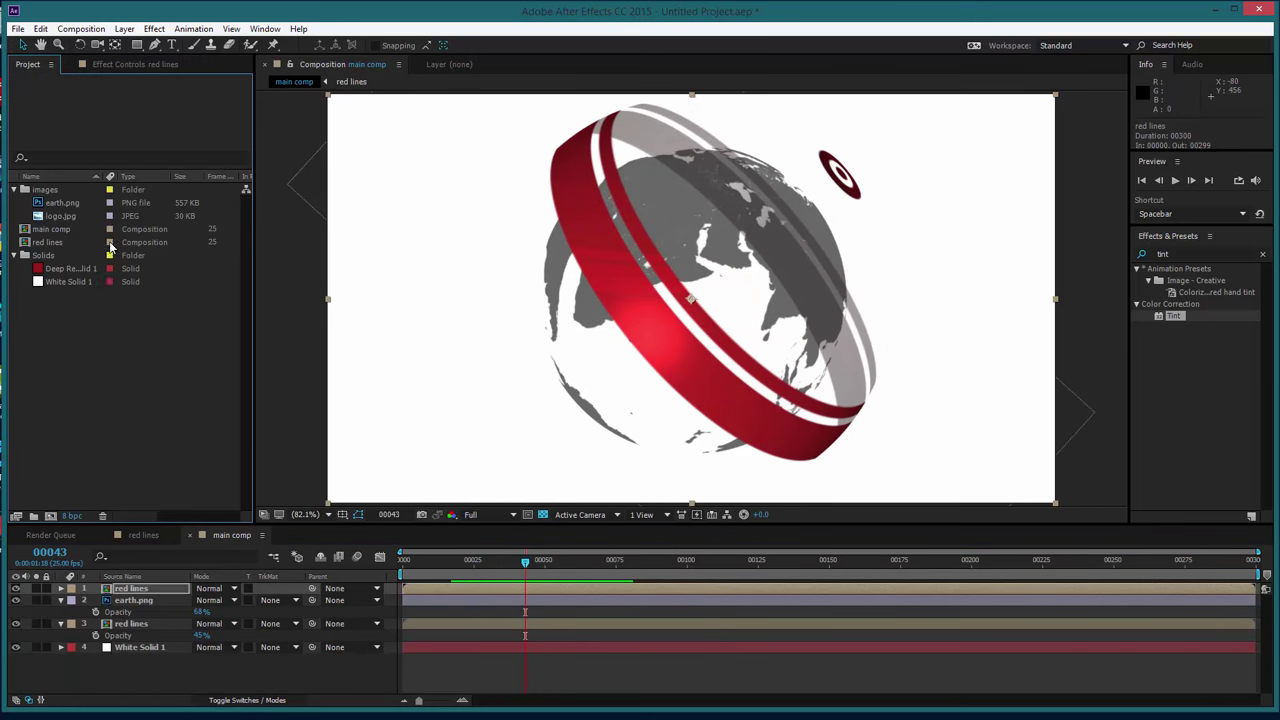
pyautogui.click(61, 600)
pyautogui.moveTo(55, 216); pyautogui.dragTo(480, 580)
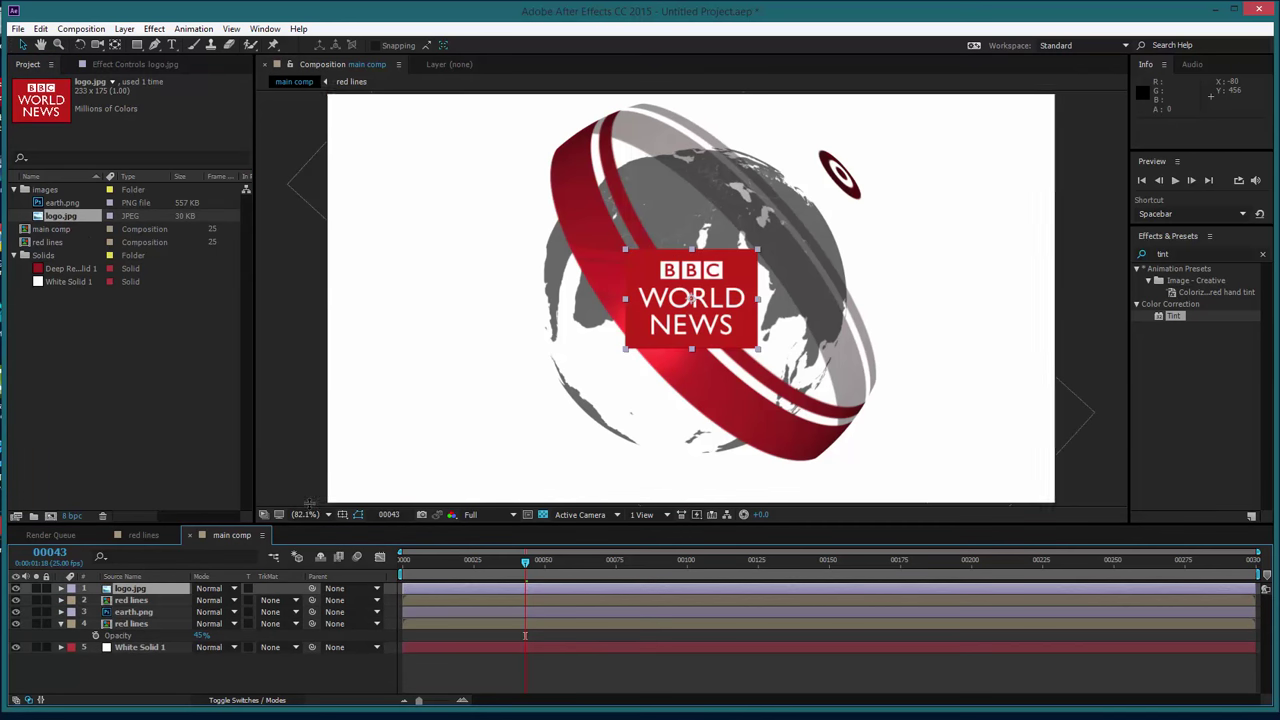
# Preview the animation from the start, scrubbing to watch the rings sweep around the logo.
pyautogui.press('space')
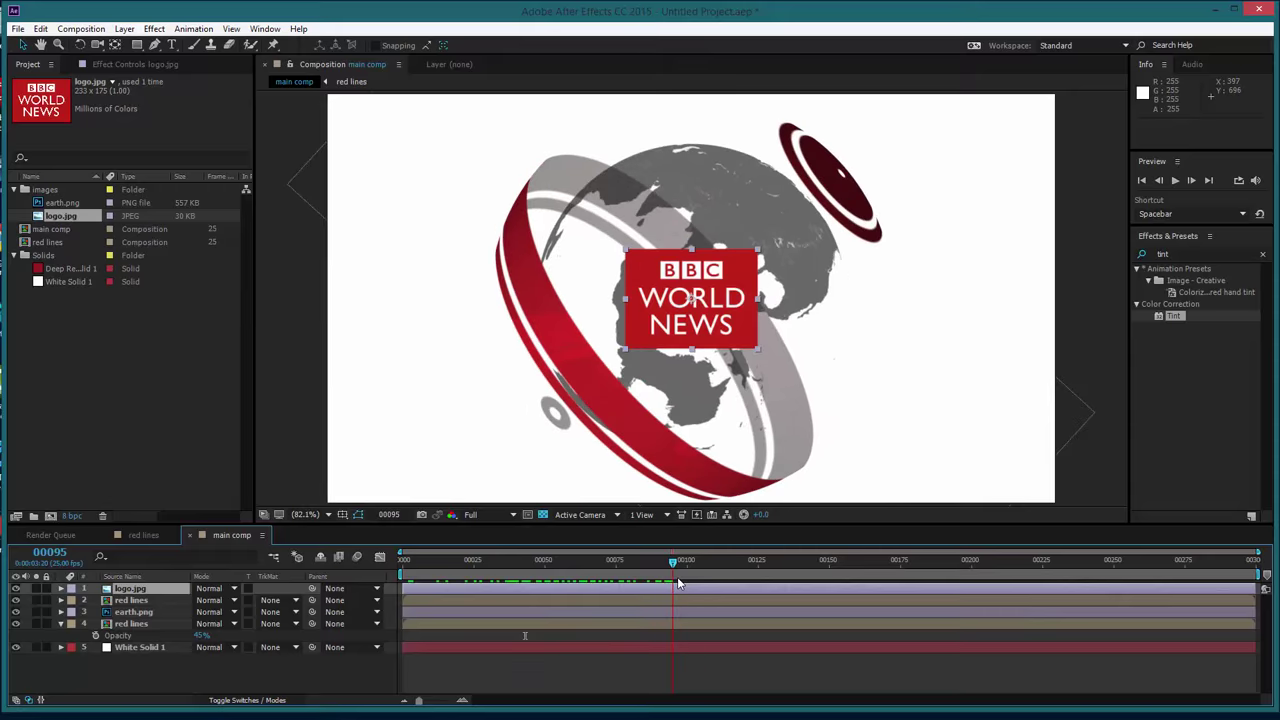
pyautogui.click(415, 558)
pyautogui.click(408, 562)
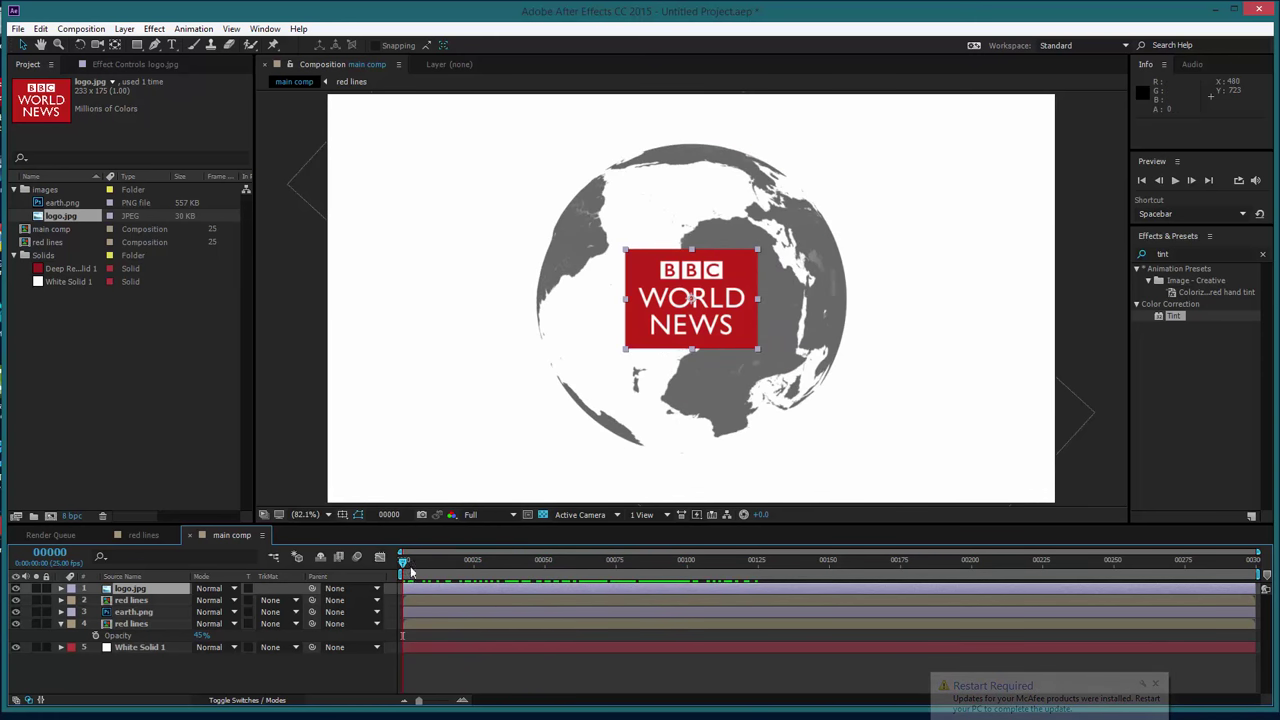
pyautogui.click(417, 562)
pyautogui.moveTo(432, 568); pyautogui.dragTo(474, 572)
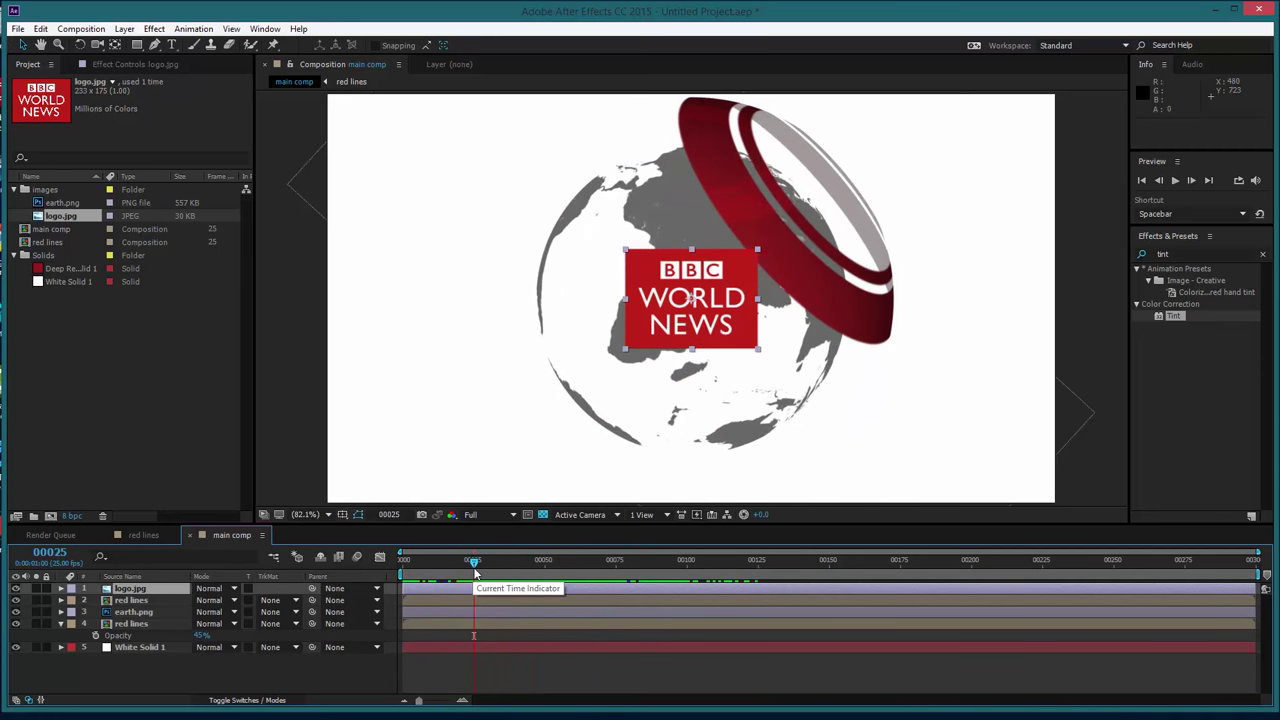